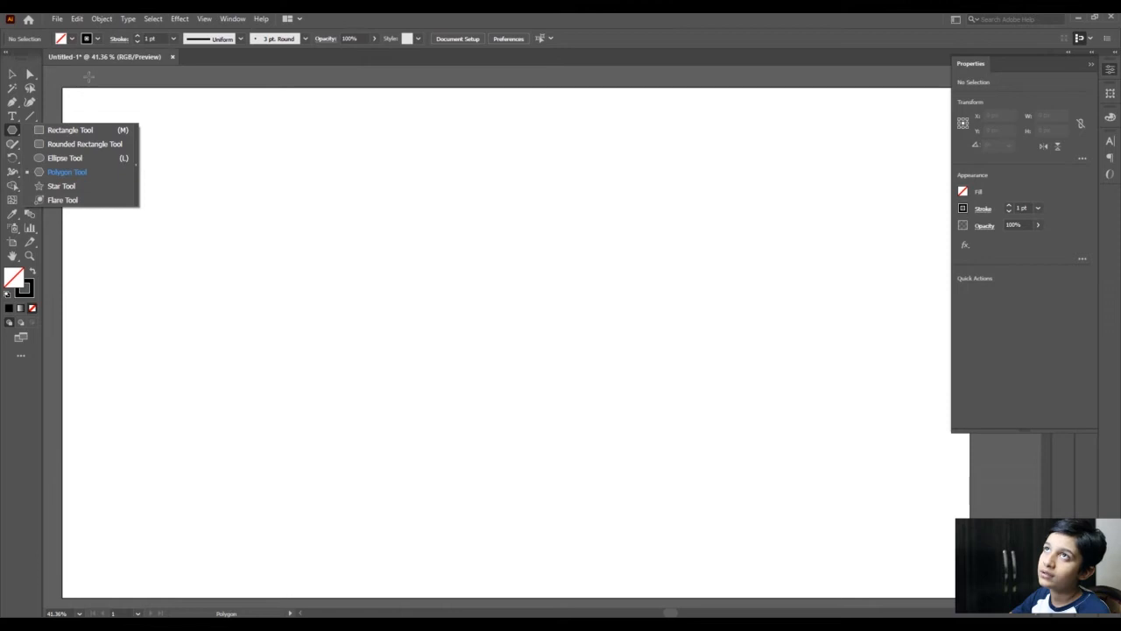
Step: Draw a rectangle about 365 × 425 px on the artboard and deselect it
click(102, 131)
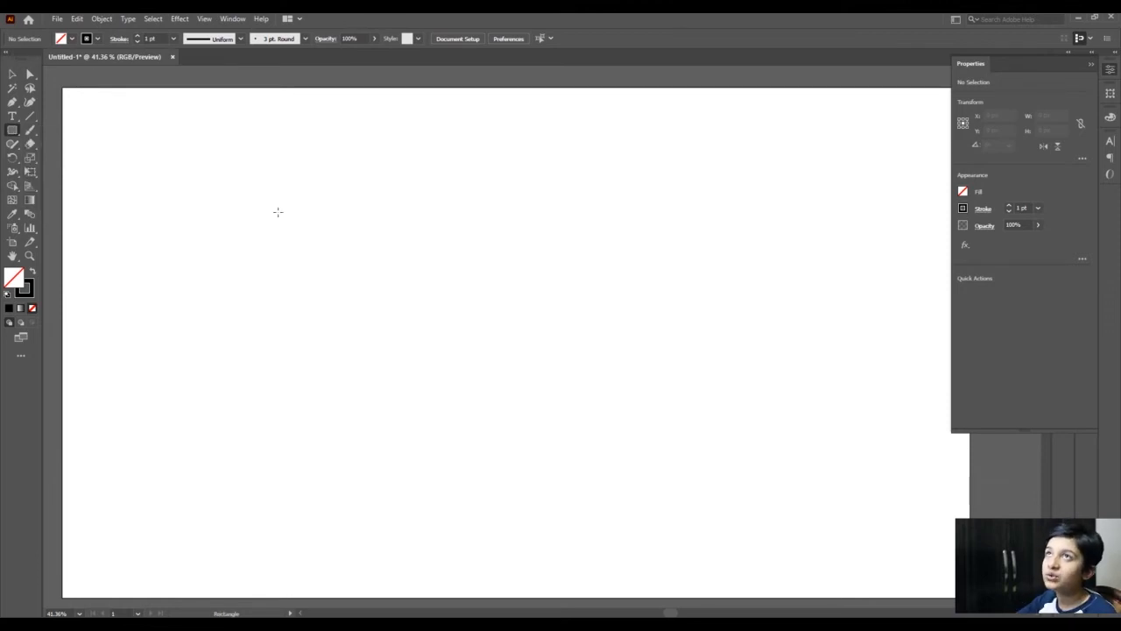
drag(276, 212, 316, 504)
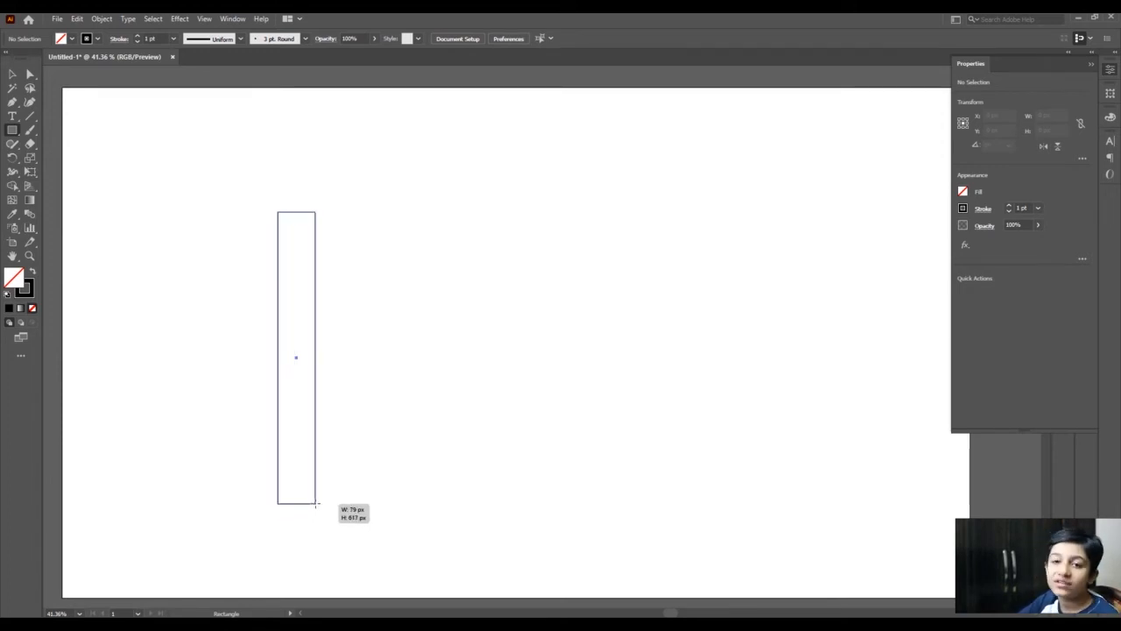
drag(316, 505, 469, 404)
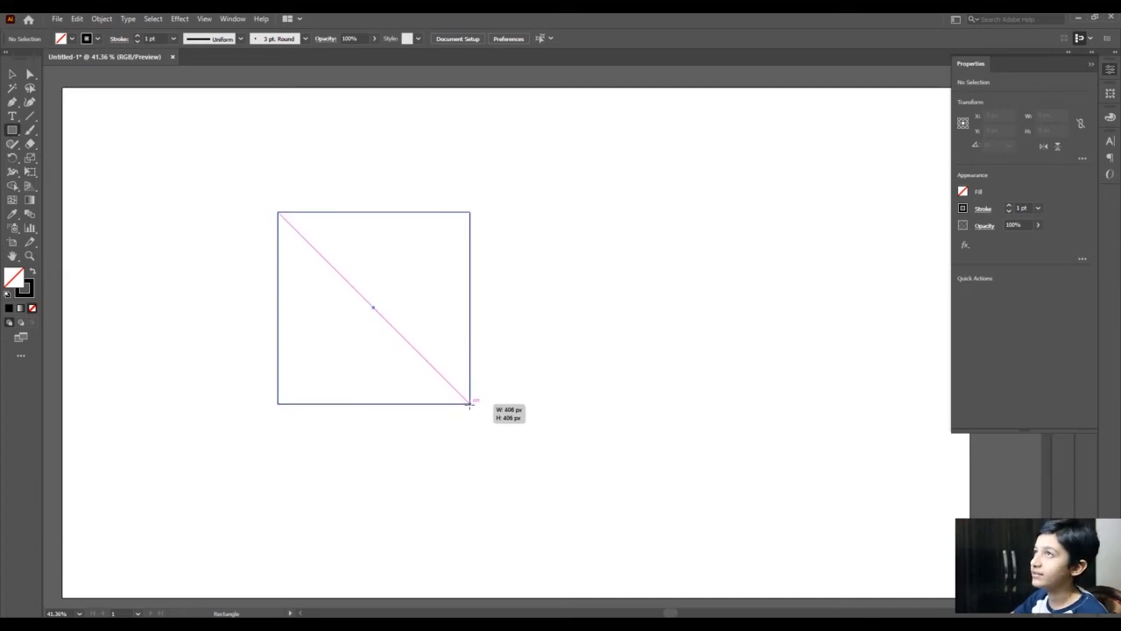
drag(469, 404, 428, 361)
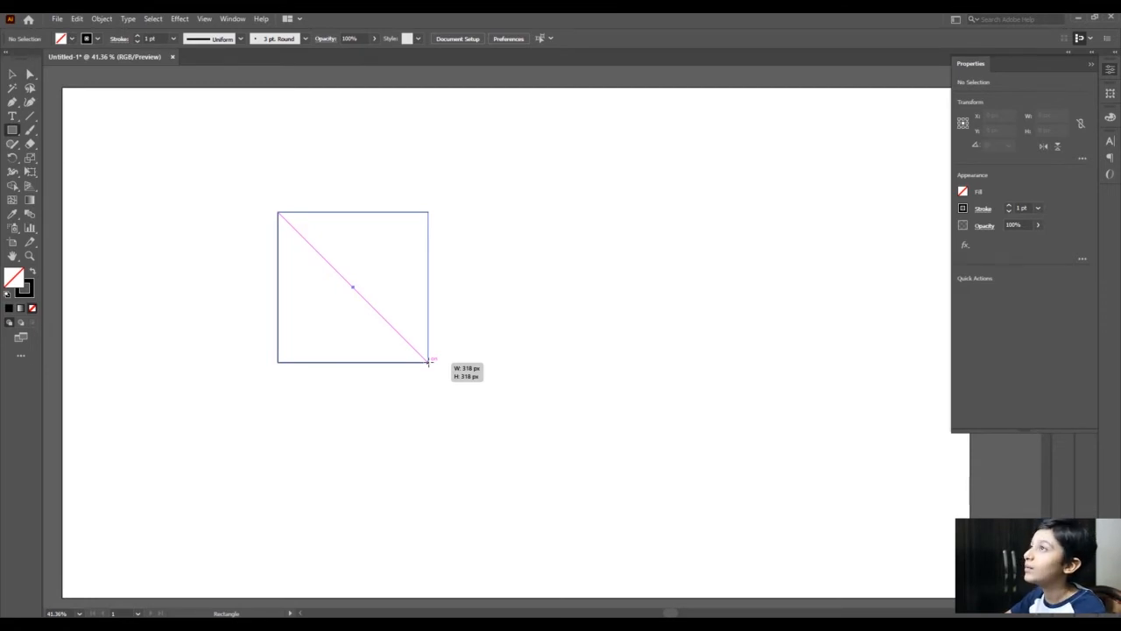
drag(429, 361, 429, 361)
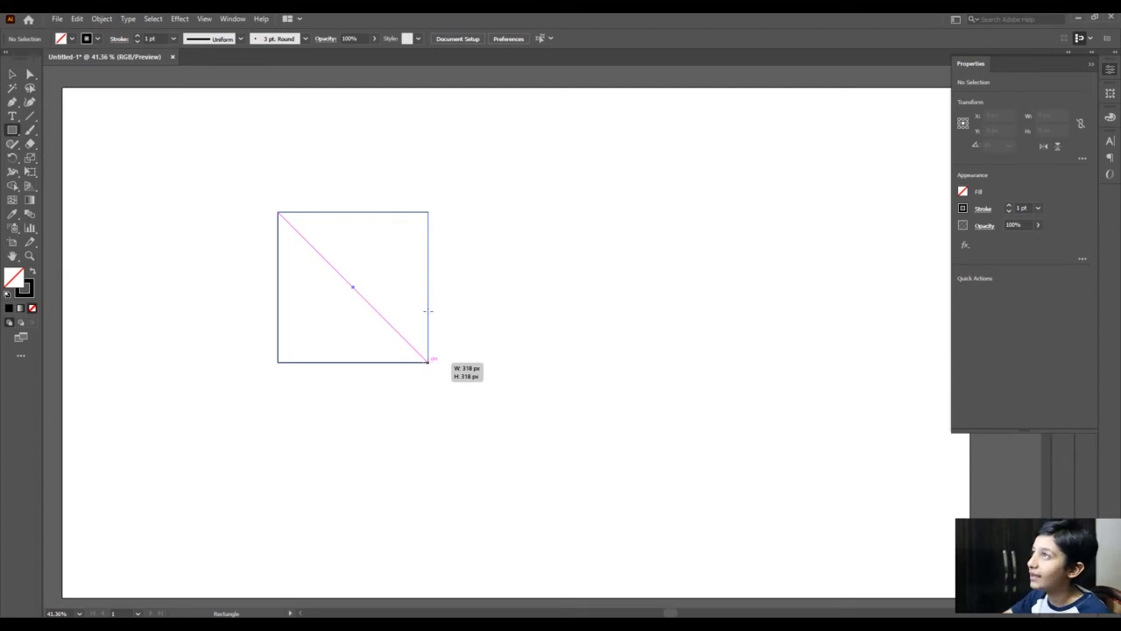
mouse_move(278, 211)
mouse_down()
mouse_move(456, 385)
mouse_move(499, 398)
mouse_move(428, 317)
mouse_move(429, 363)
mouse_move(450, 411)
mouse_up()
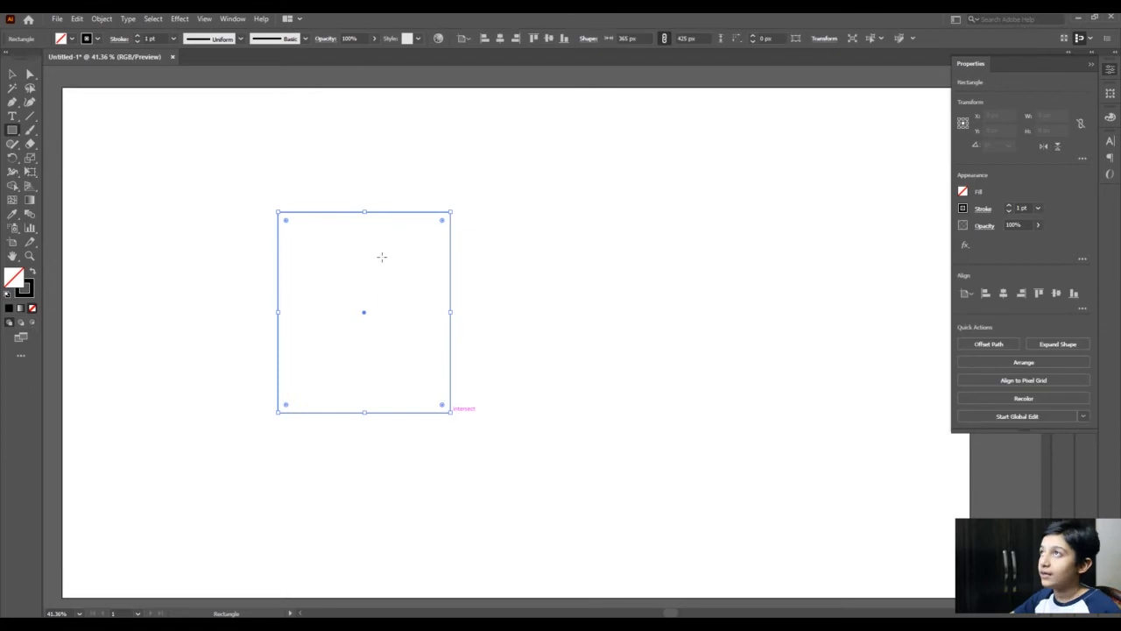
click(12, 74)
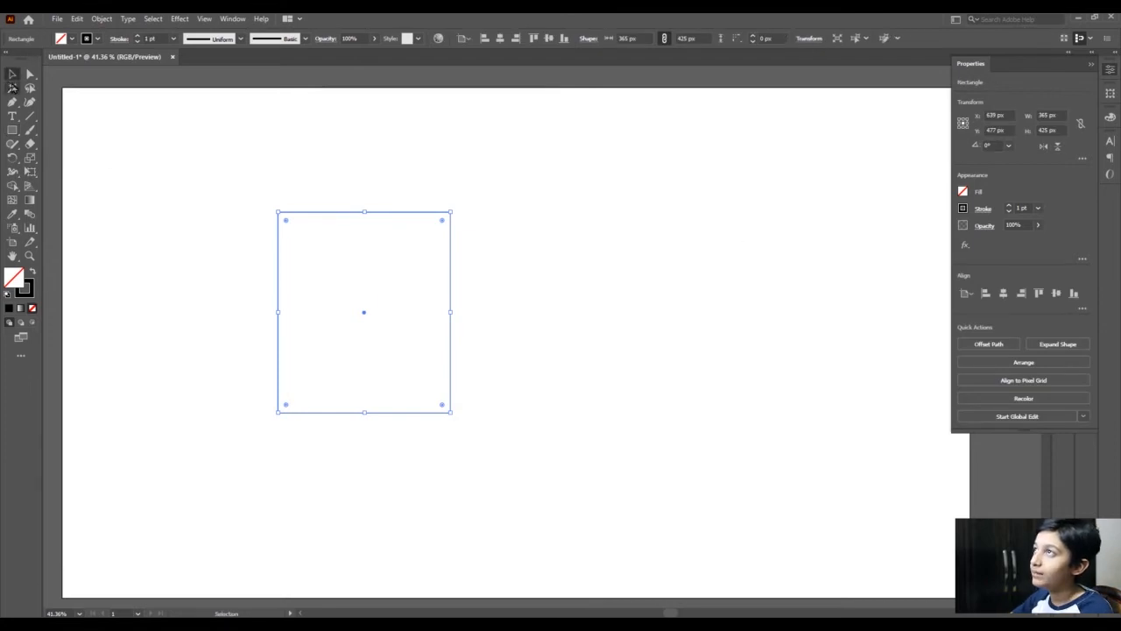
click(527, 368)
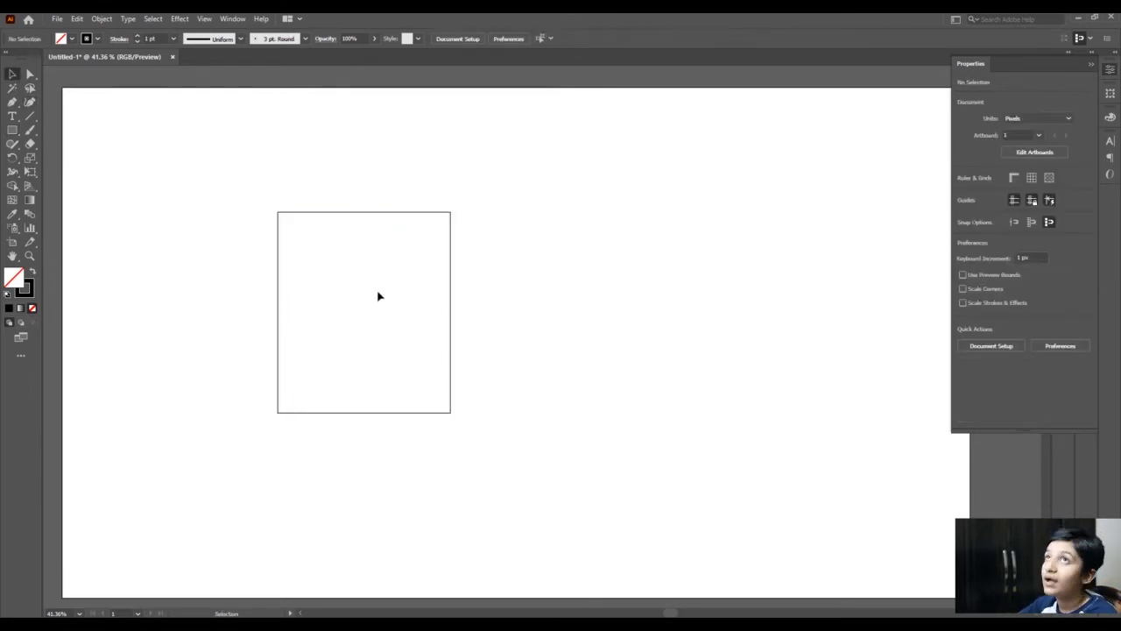
Step: Draw a second, smaller rectangle about 193 × 327 px beside the first one
click(12, 130)
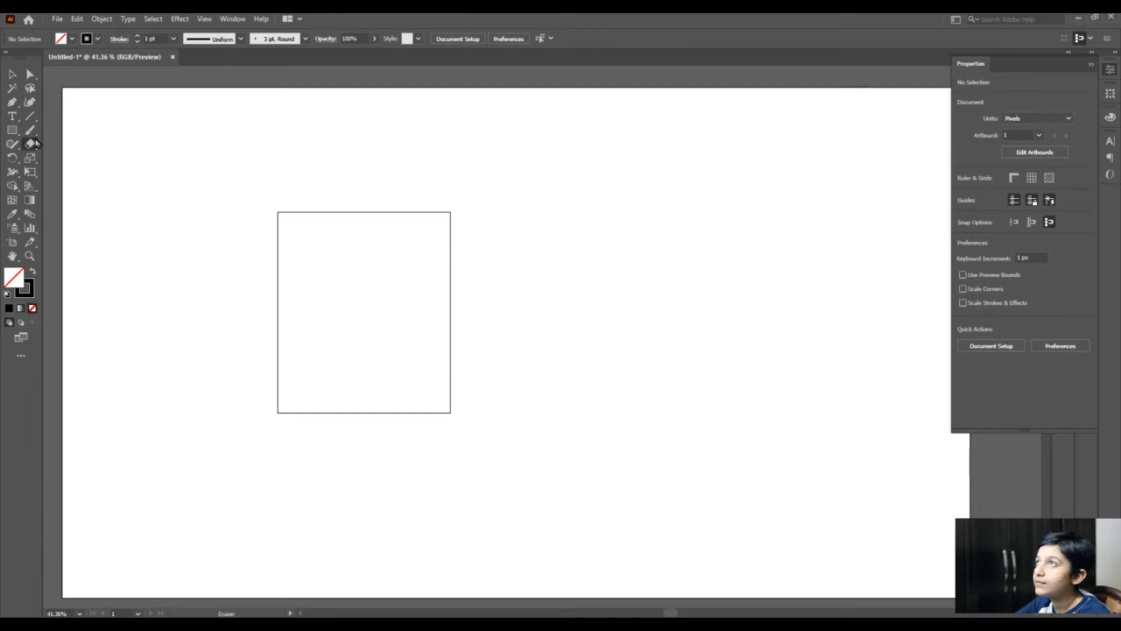
drag(506, 240, 599, 395)
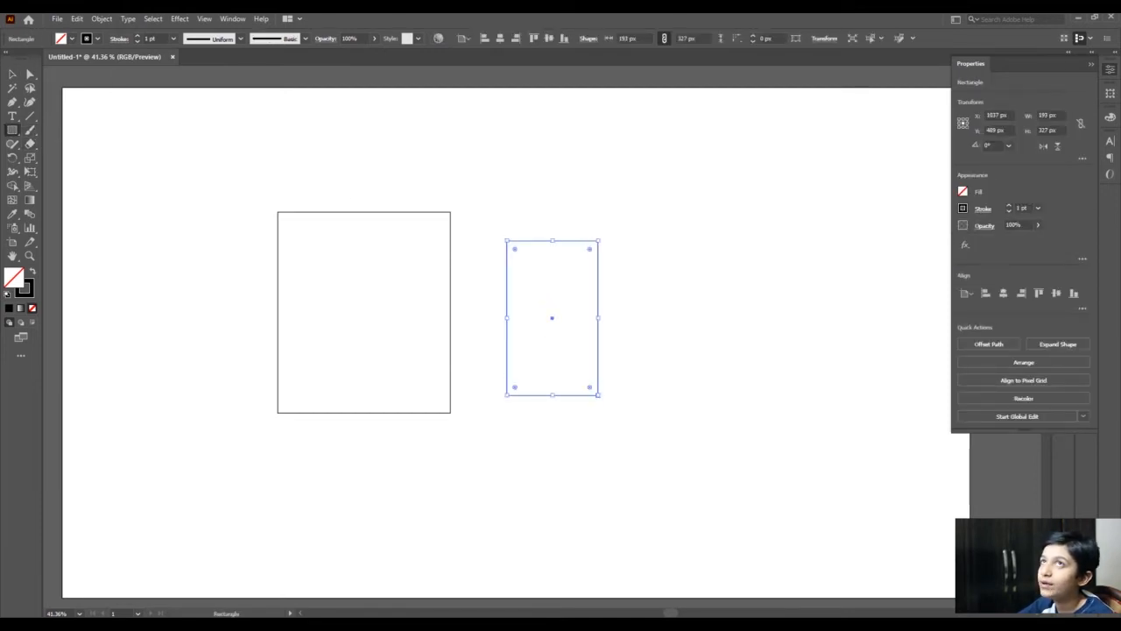
click(12, 73)
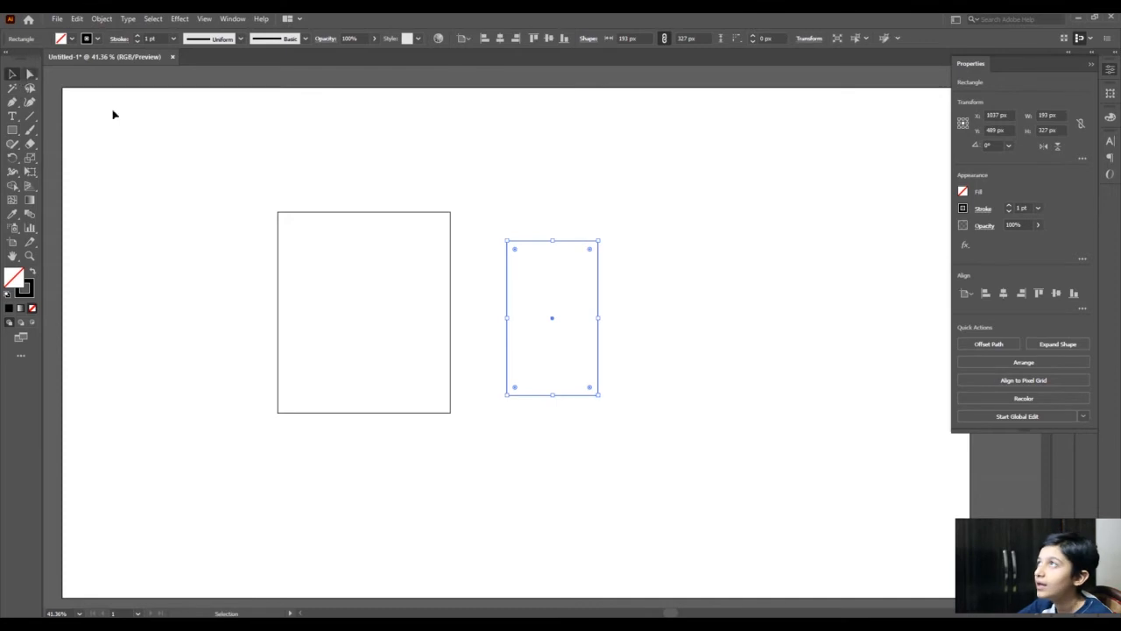
Step: Move the larger rectangle so that it partly overlaps the smaller one
click(450, 331)
drag(393, 363, 412, 369)
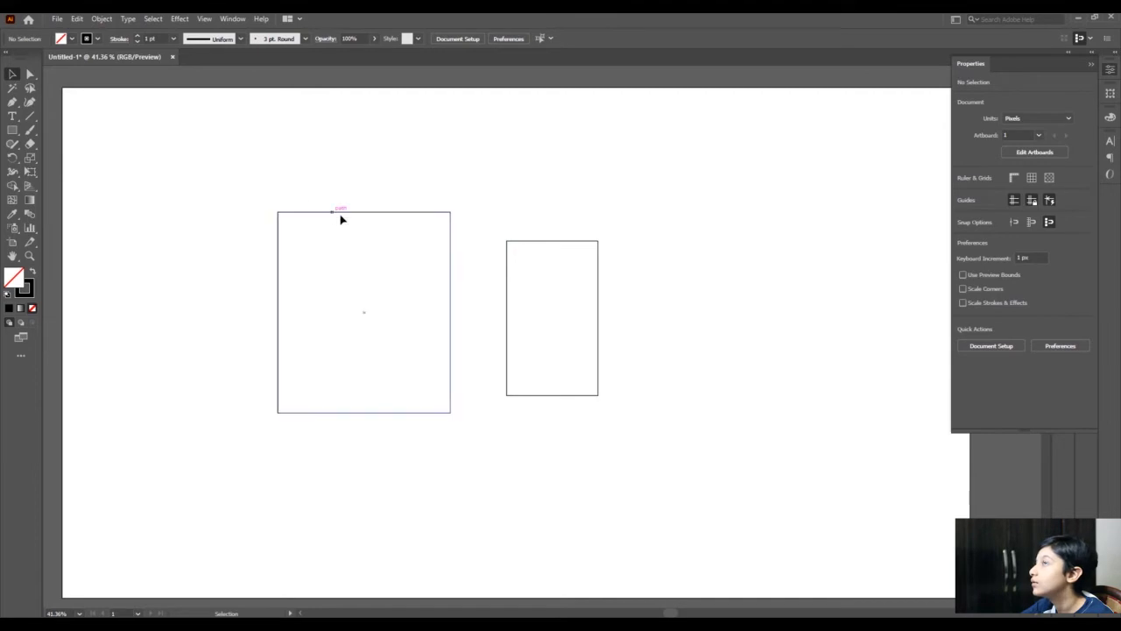
drag(347, 217, 445, 219)
click(639, 262)
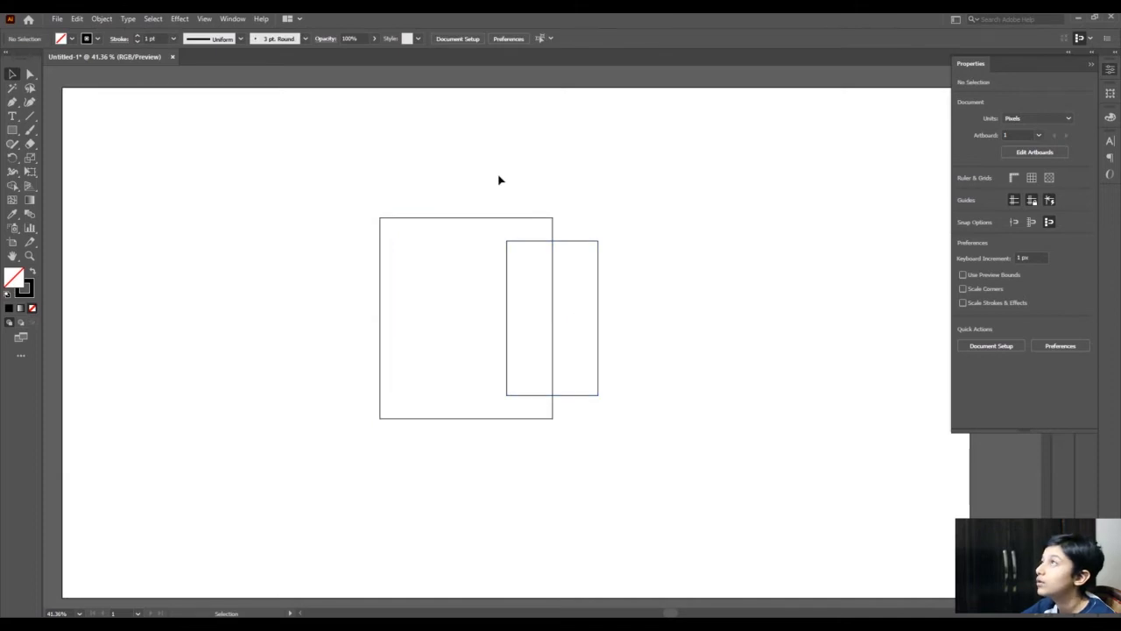
Step: Select both overlapping rectangles and give them a White fill
drag(642, 140, 485, 295)
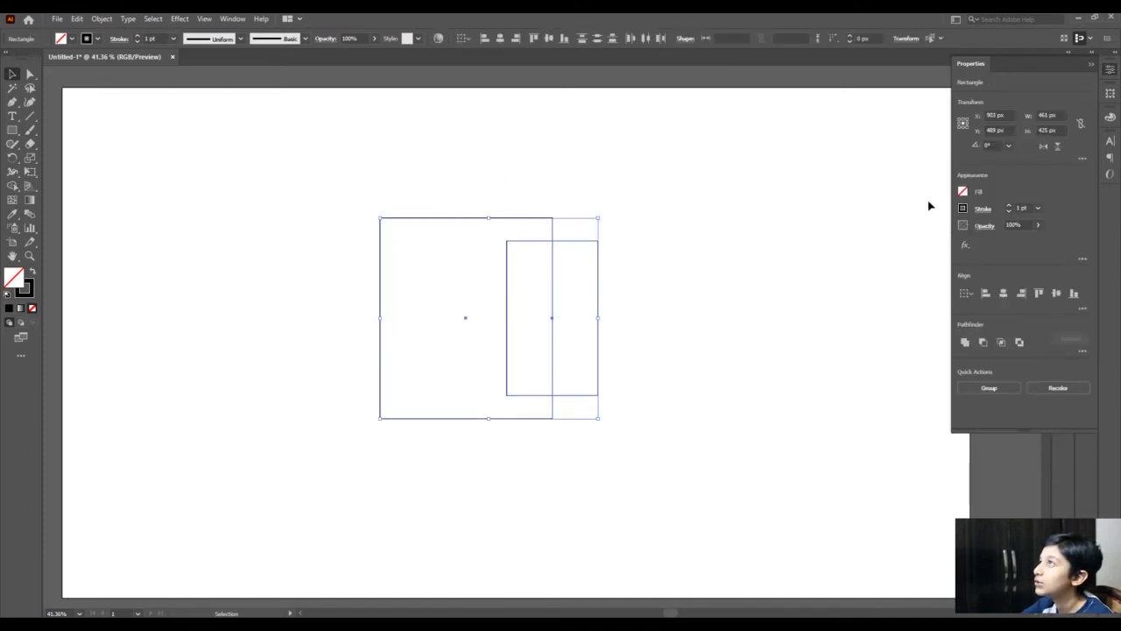
click(963, 193)
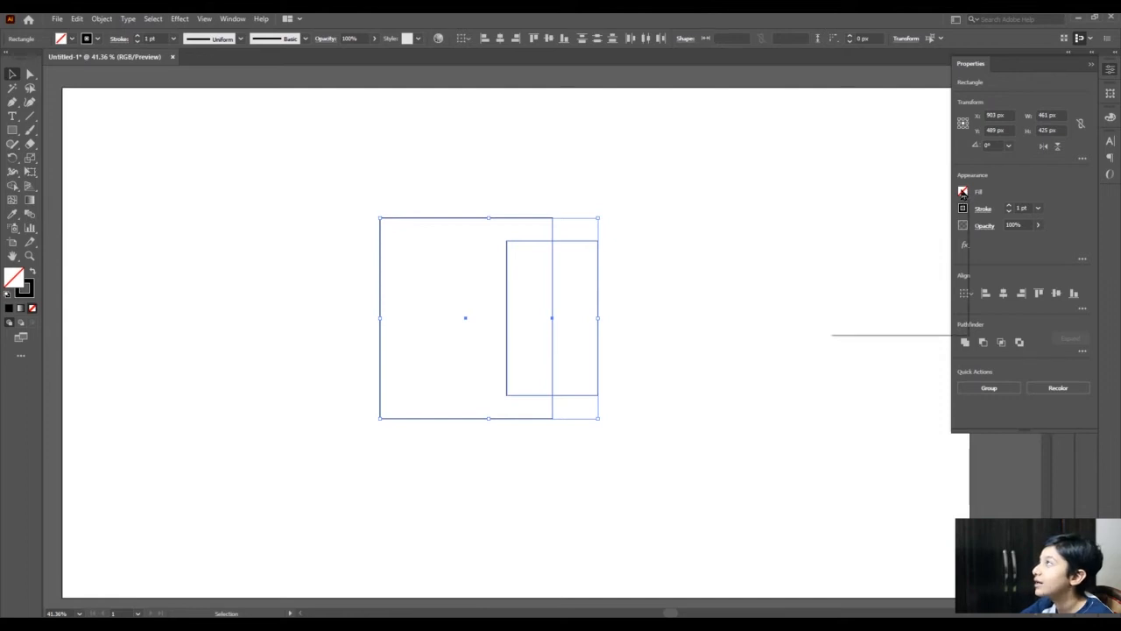
click(962, 192)
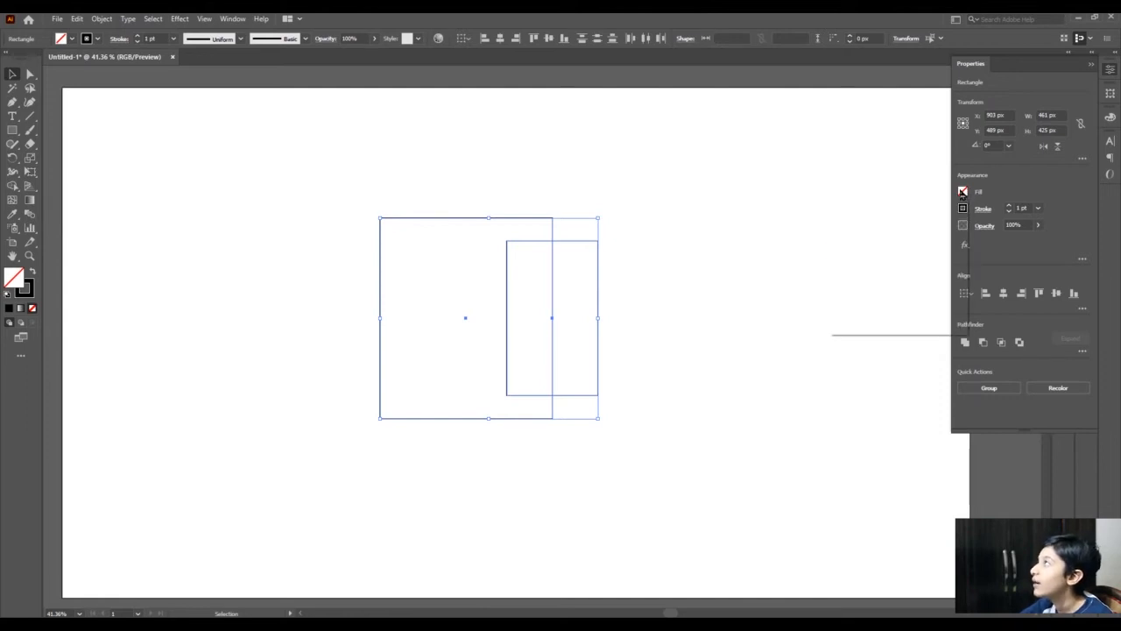
click(963, 193)
click(853, 235)
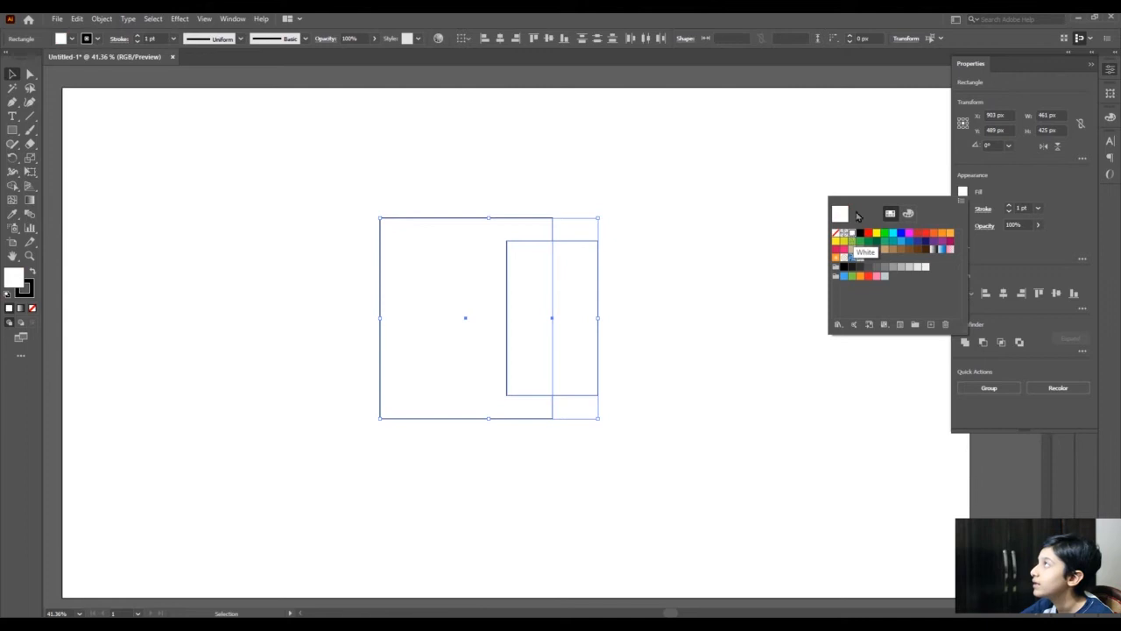
click(710, 233)
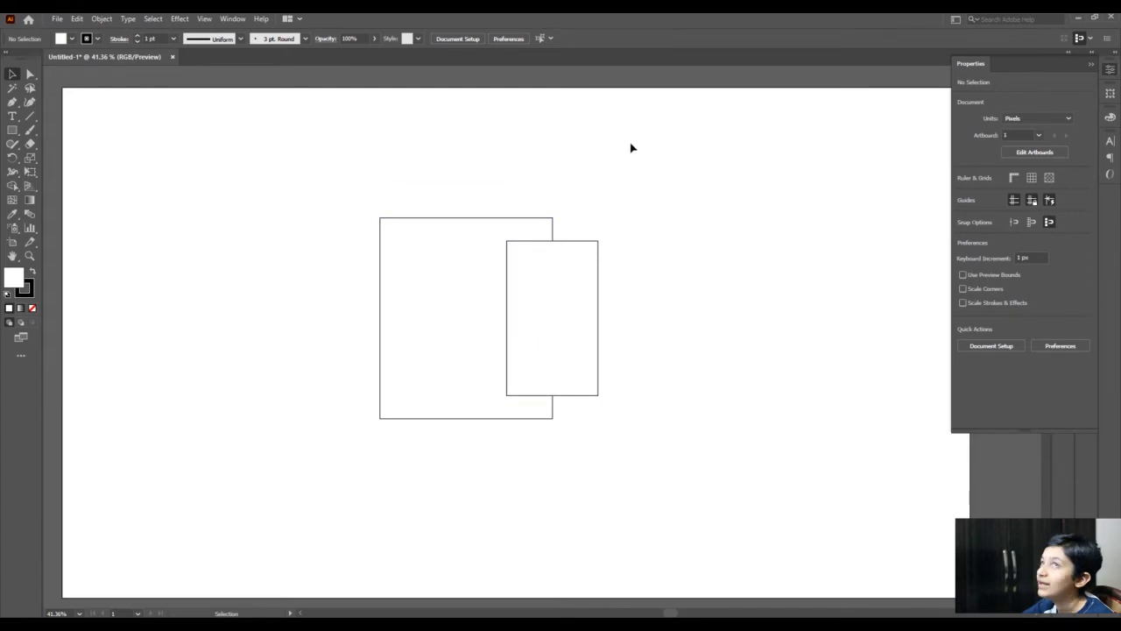
Step: Delete the smaller rectangle and the larger one to empty the artboard
click(569, 343)
key(Delete)
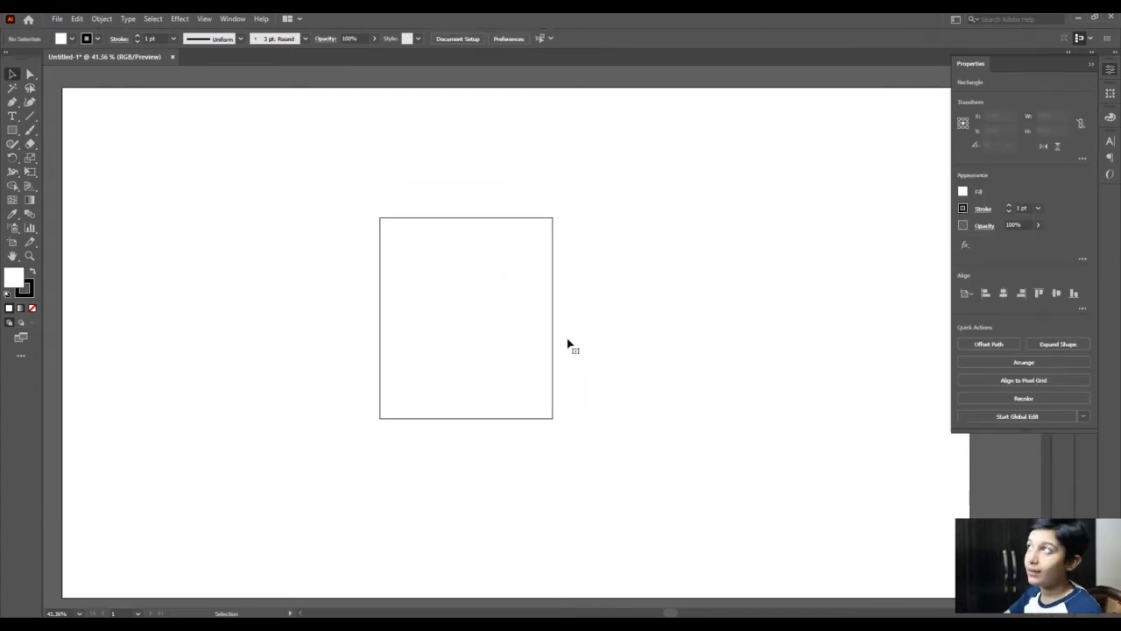
drag(675, 218, 168, 308)
key(Delete)
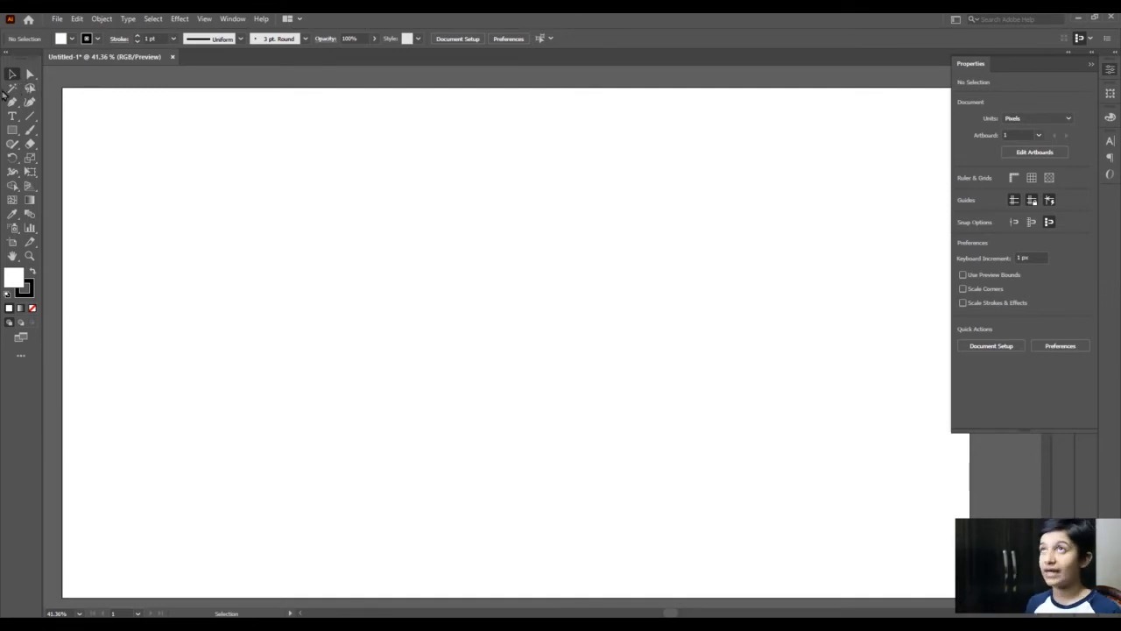
Step: Draw a rectangle about 386 × 519 px and move it closer to the middle of the artboard
click(12, 129)
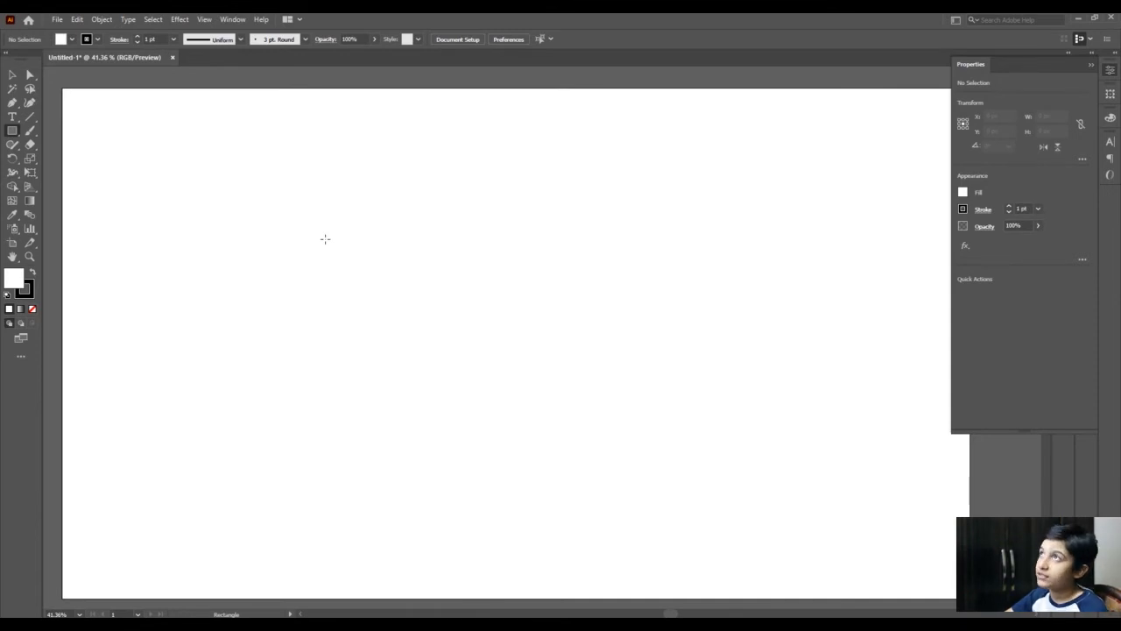
drag(340, 215, 525, 460)
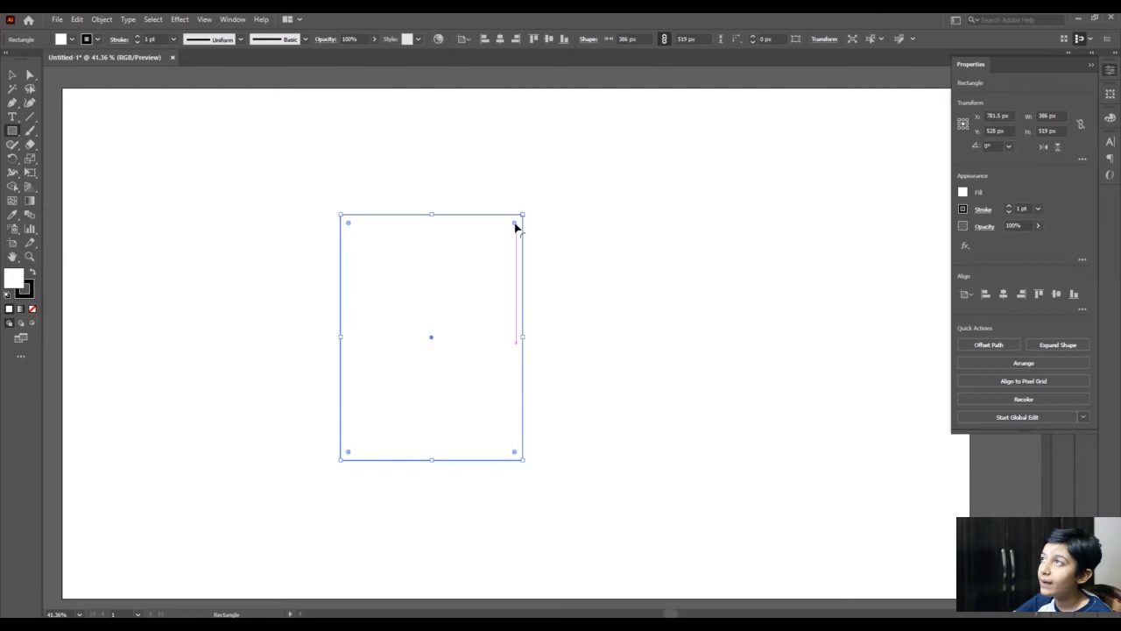
mouse_move(515, 227)
mouse_down()
mouse_move(515, 236)
mouse_move(513, 224)
mouse_up()
drag(431, 343, 478, 358)
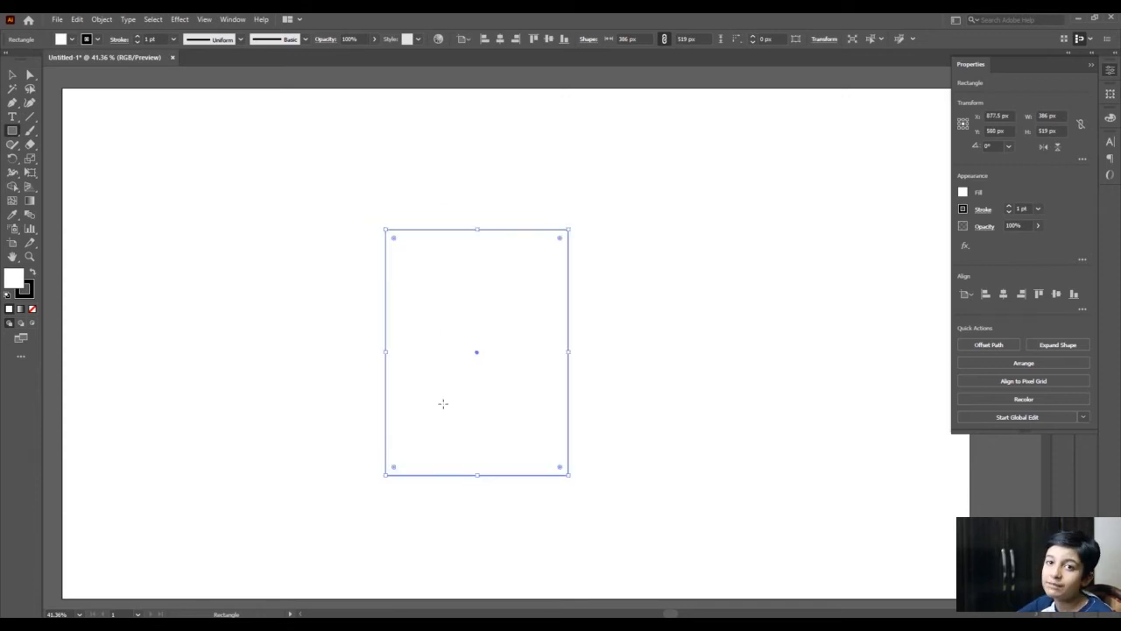
key(ctrl+=)
key(ctrl+=)
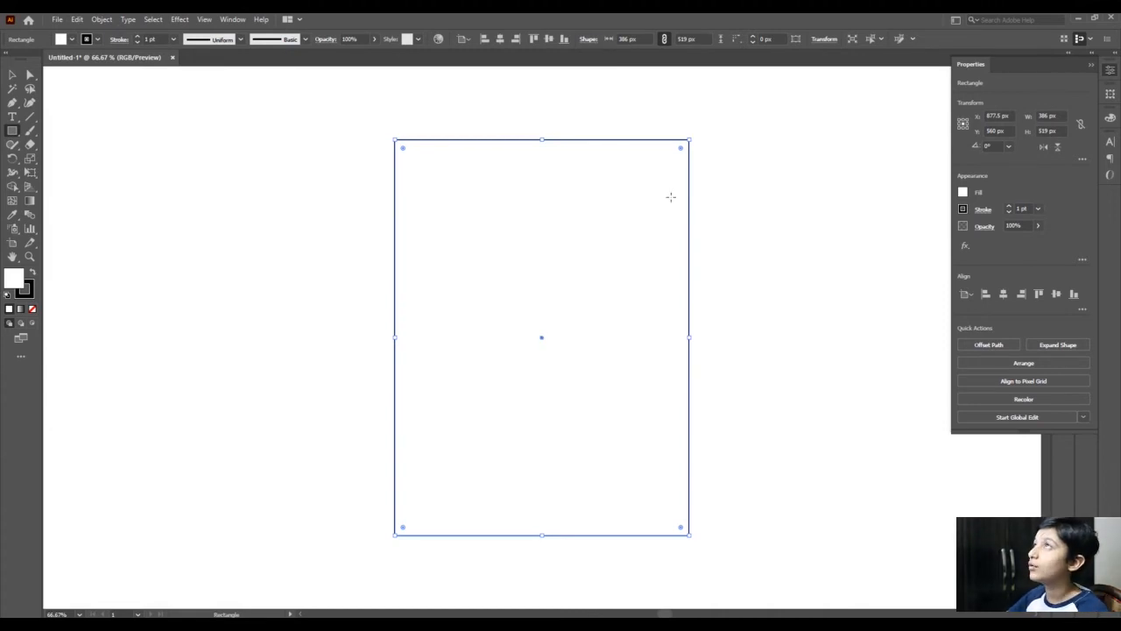
key(ctrl+minus)
key(ctrl+minus)
key(ctrl+minus)
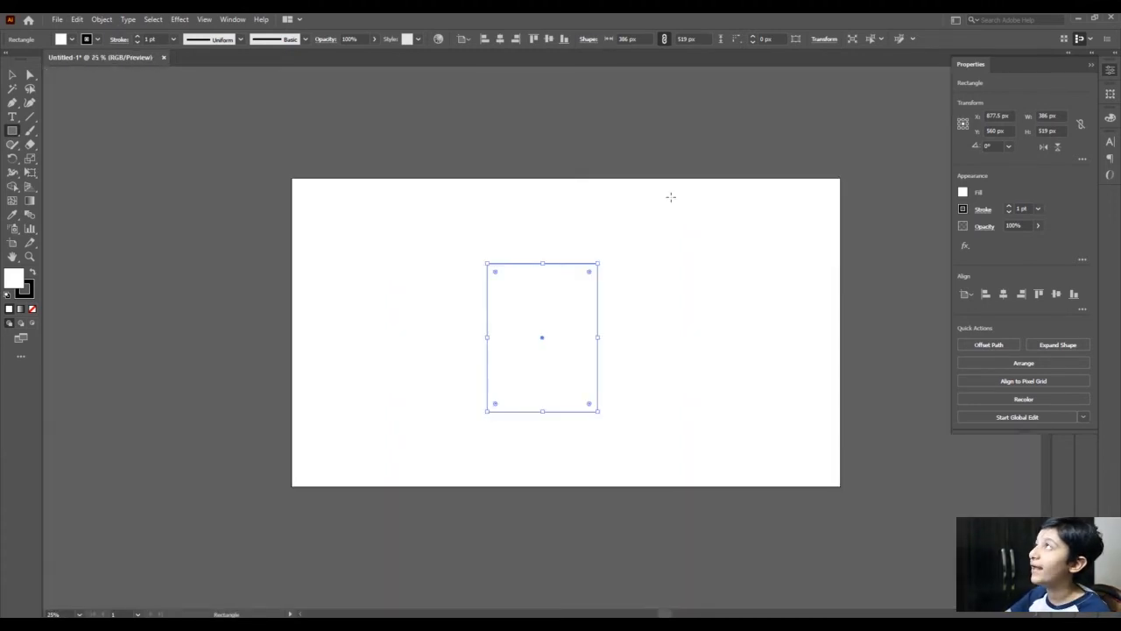
key(ctrl+=)
key(ctrl+=)
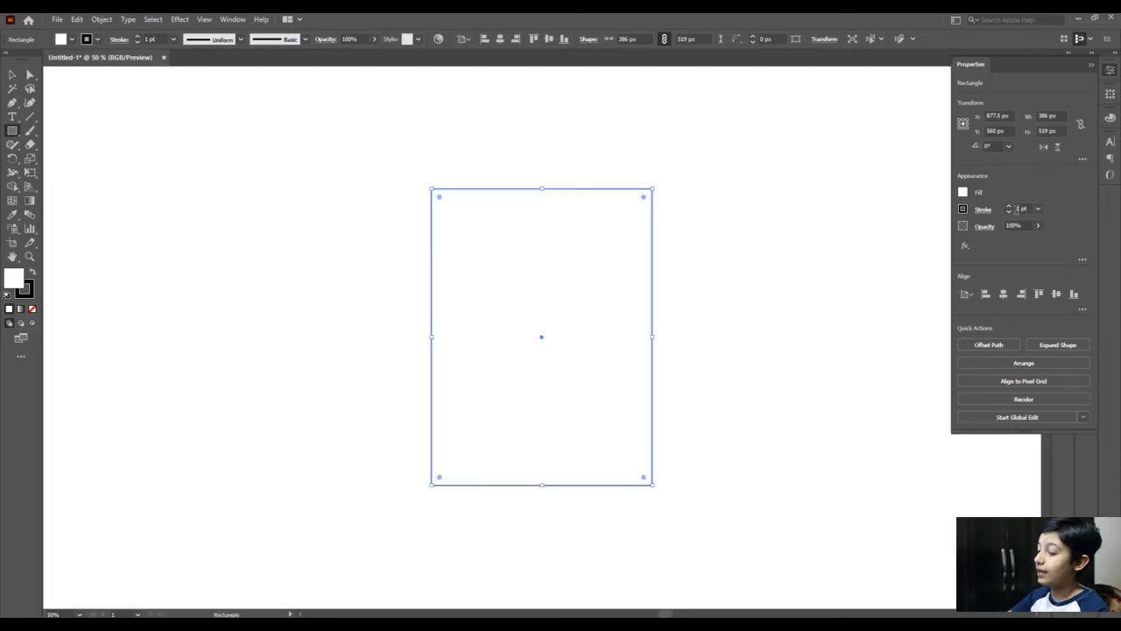
Step: Set the rectangle's stroke to 0.5 pt and scale it down proportionally to about 161 × 217 px
click(1009, 213)
drag(653, 486, 553, 314)
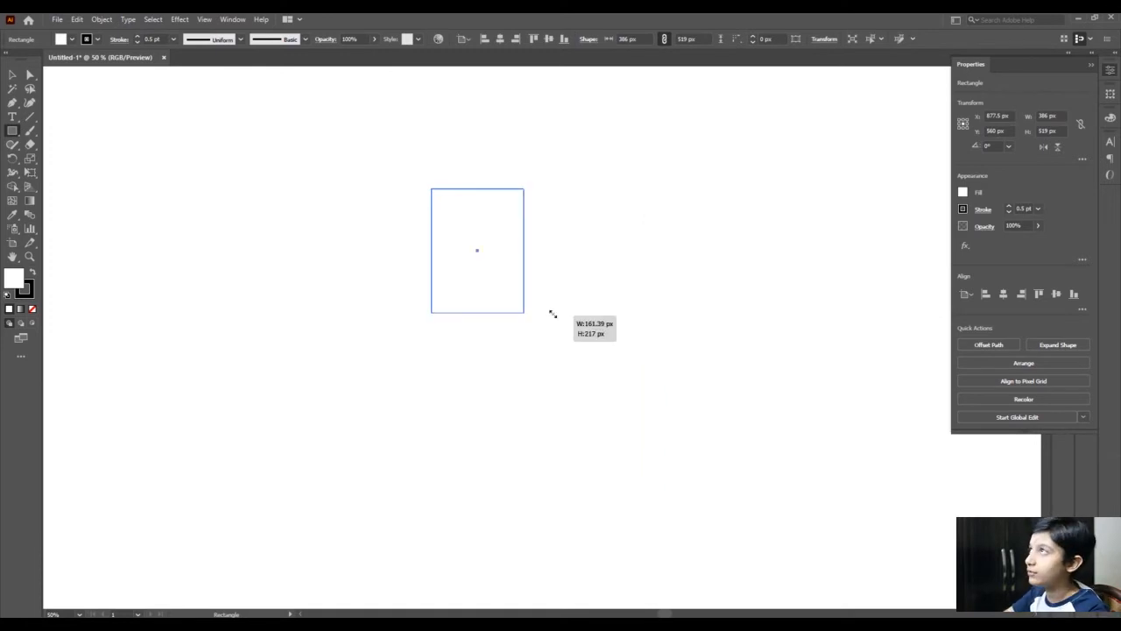
click(552, 314)
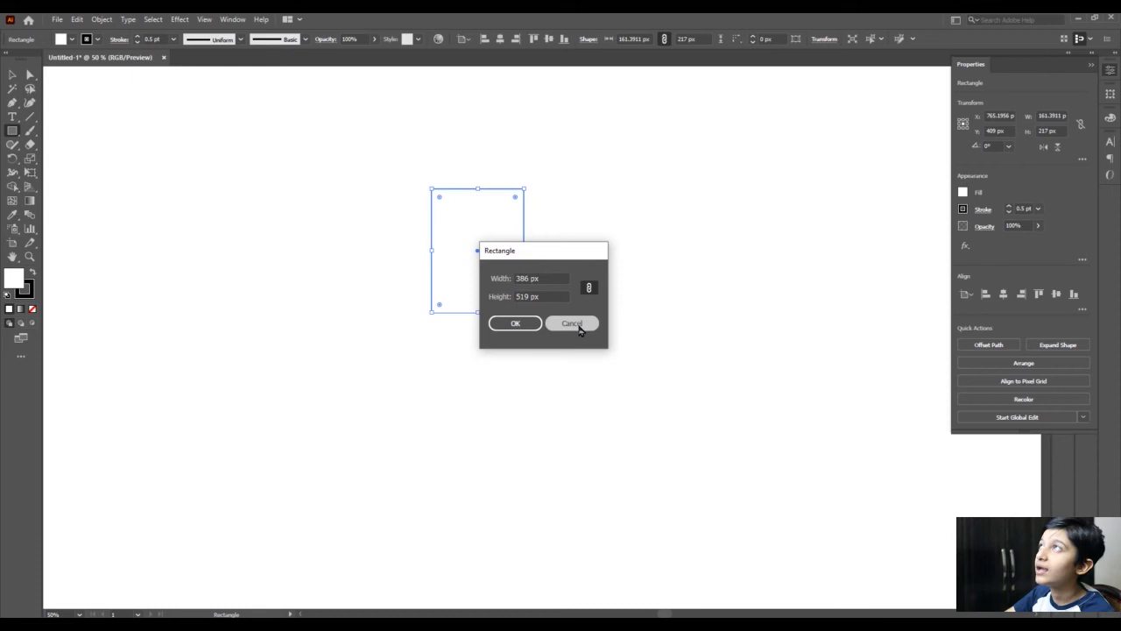
click(574, 324)
Step: Scale the rectangle up proportionally to about 331 × 445 px and set its stroke to 2 pt
click(12, 76)
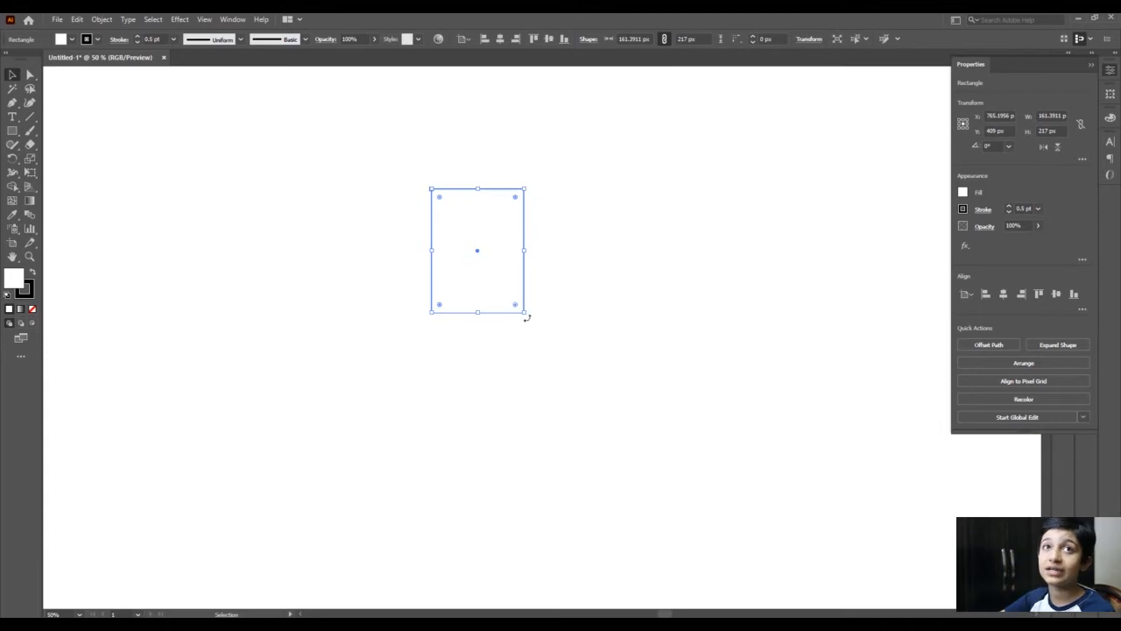
drag(525, 311, 622, 524)
click(1008, 206)
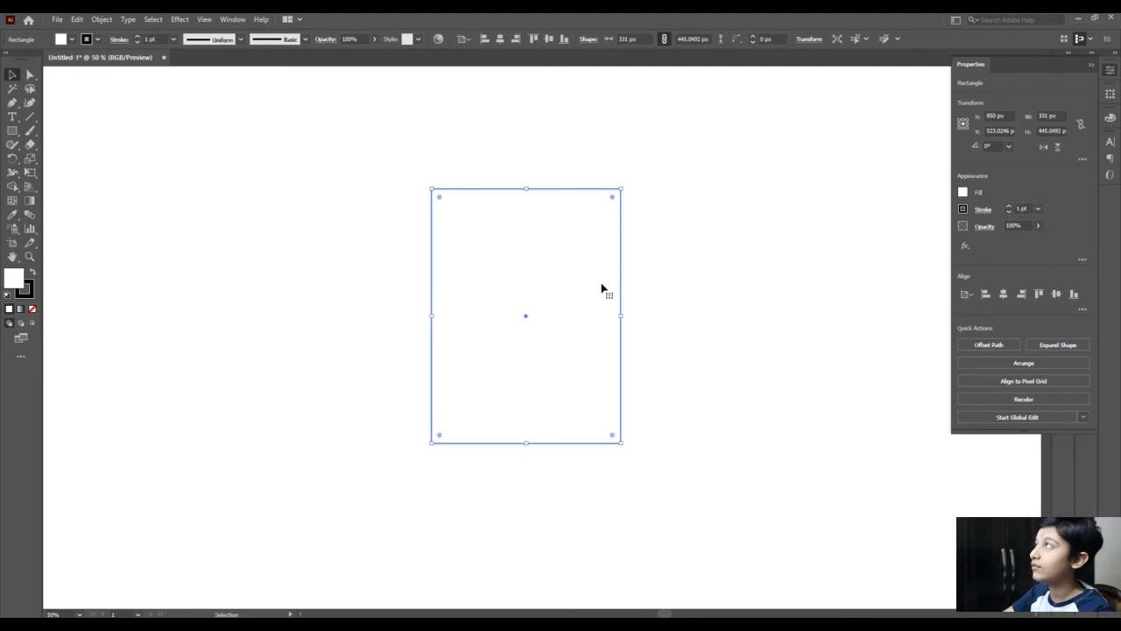
click(1010, 206)
click(844, 362)
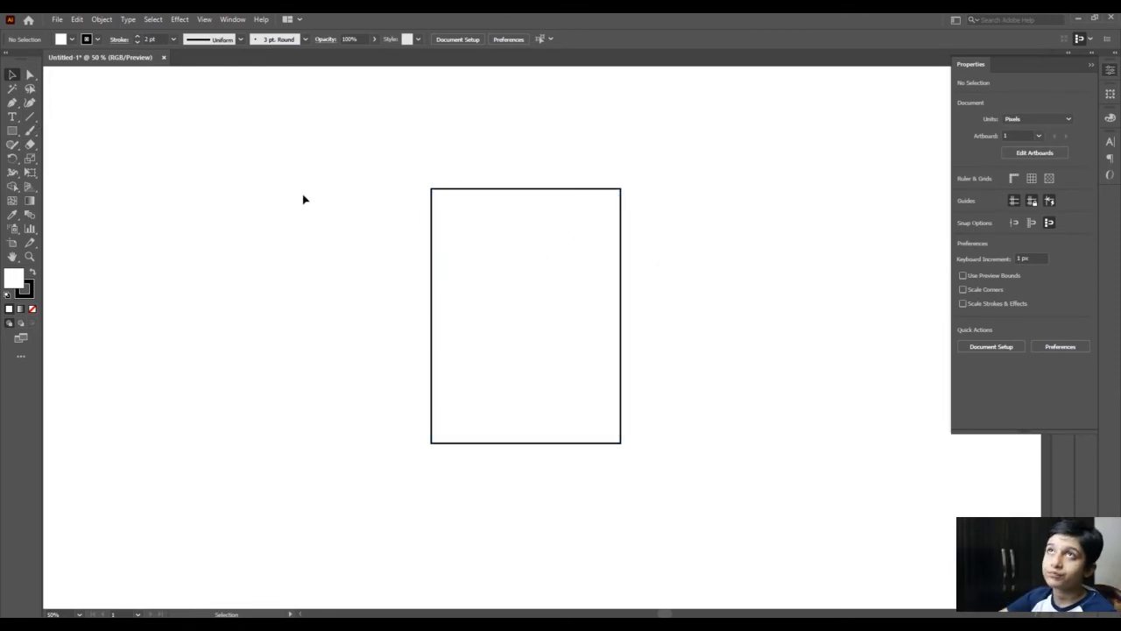
Step: Round all four corners of the rectangle to a radius of about 165.5 px and move the shape slightly down
drag(430, 173, 630, 420)
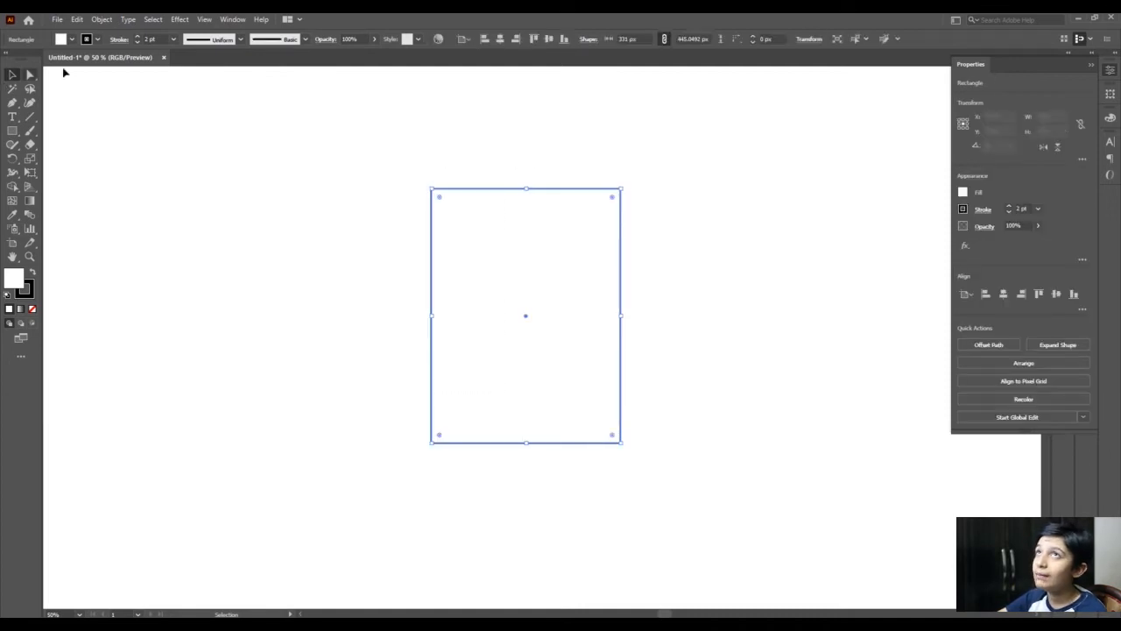
click(29, 77)
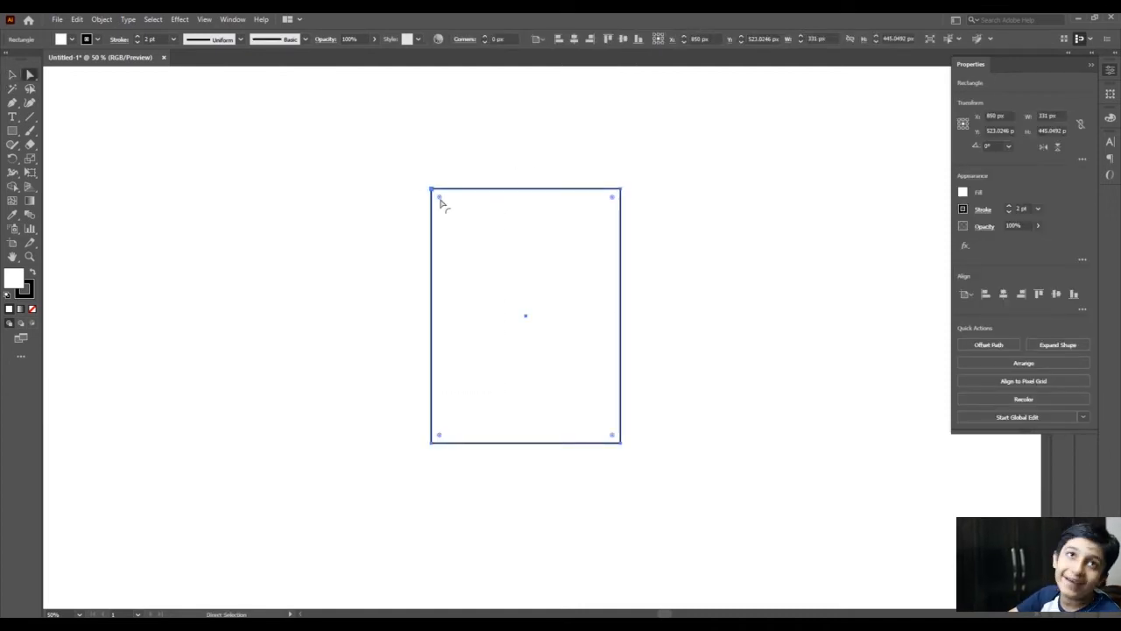
drag(445, 210, 548, 323)
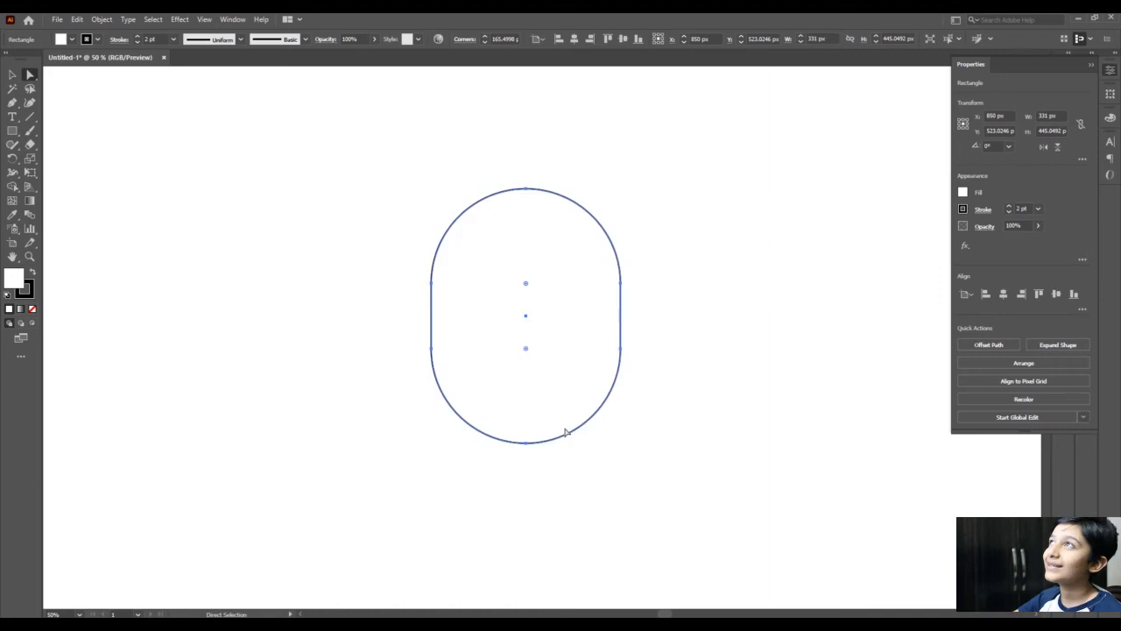
drag(527, 445, 524, 462)
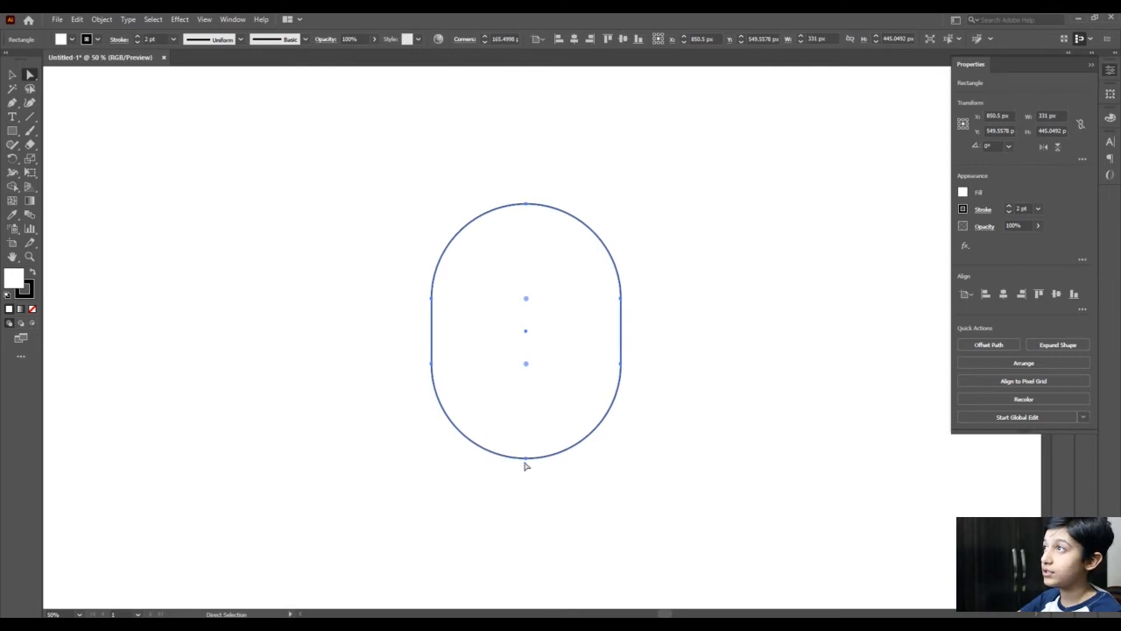
Step: Move the large rounded shape slightly down and pull its bottom anchor points down to make it about 470 px tall
drag(527, 459, 528, 468)
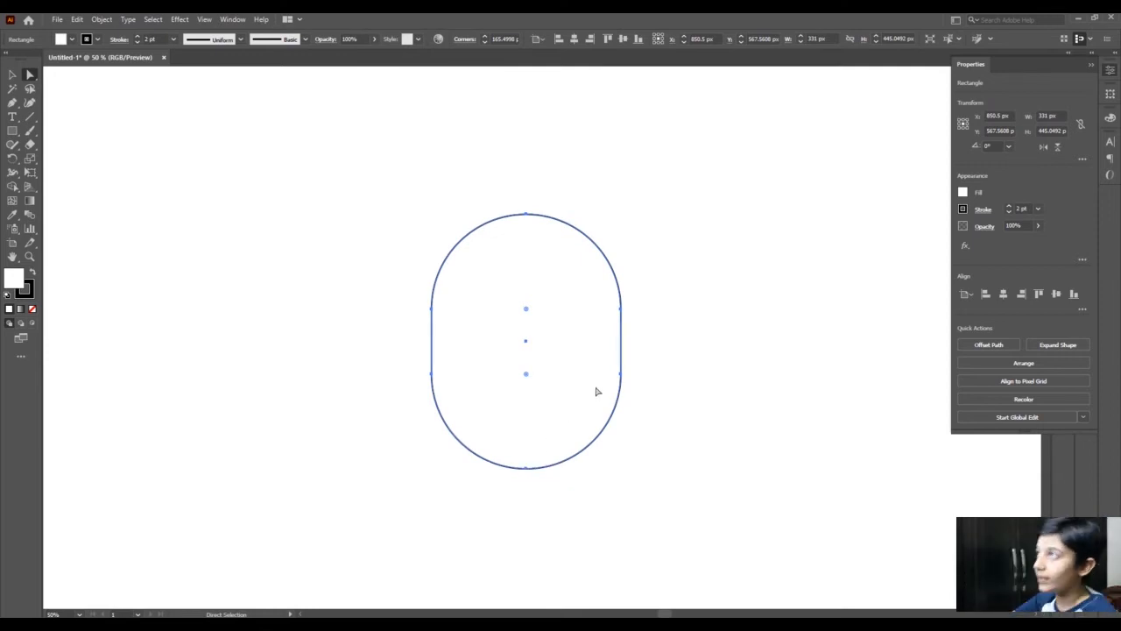
drag(655, 346, 718, 457)
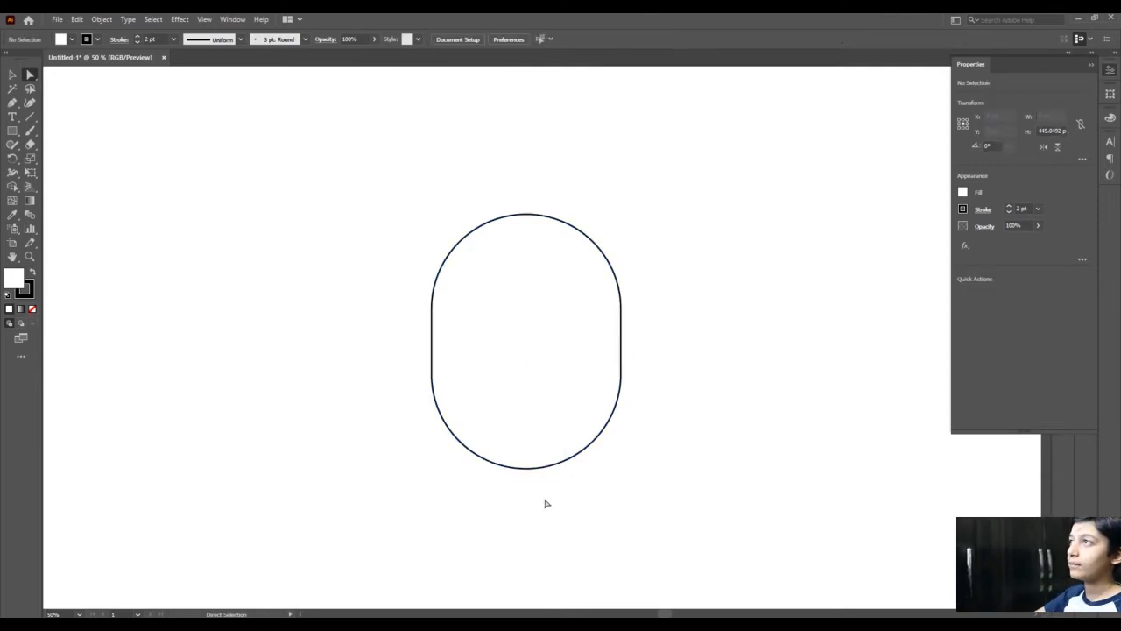
drag(437, 468, 640, 473)
mouse_move(525, 469)
mouse_down()
mouse_move(529, 514)
mouse_move(528, 486)
mouse_up()
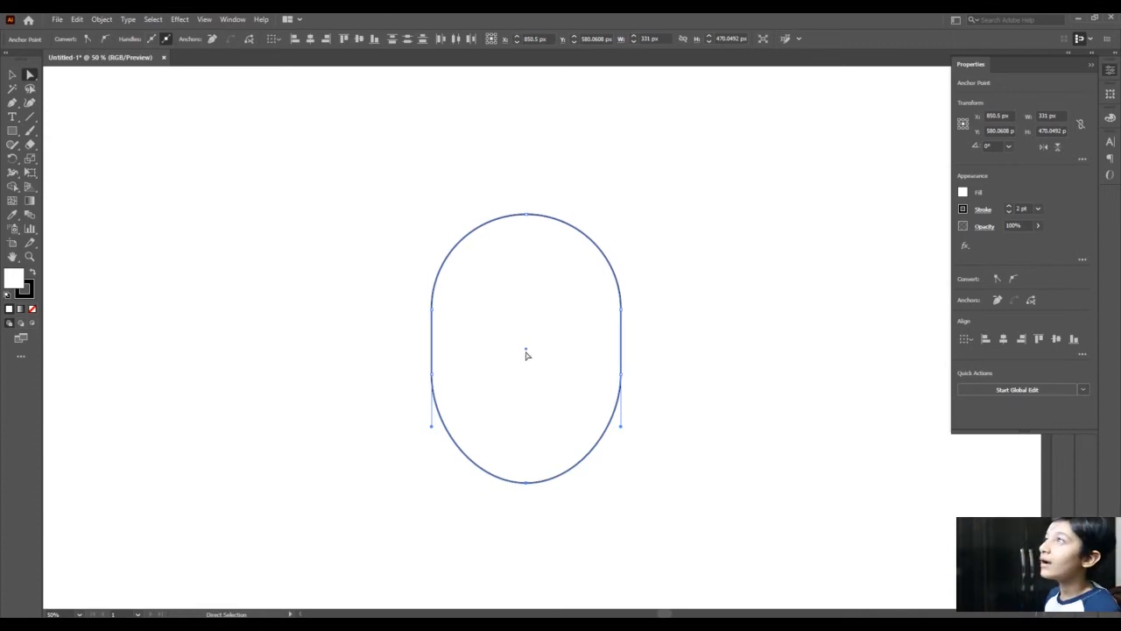
click(13, 75)
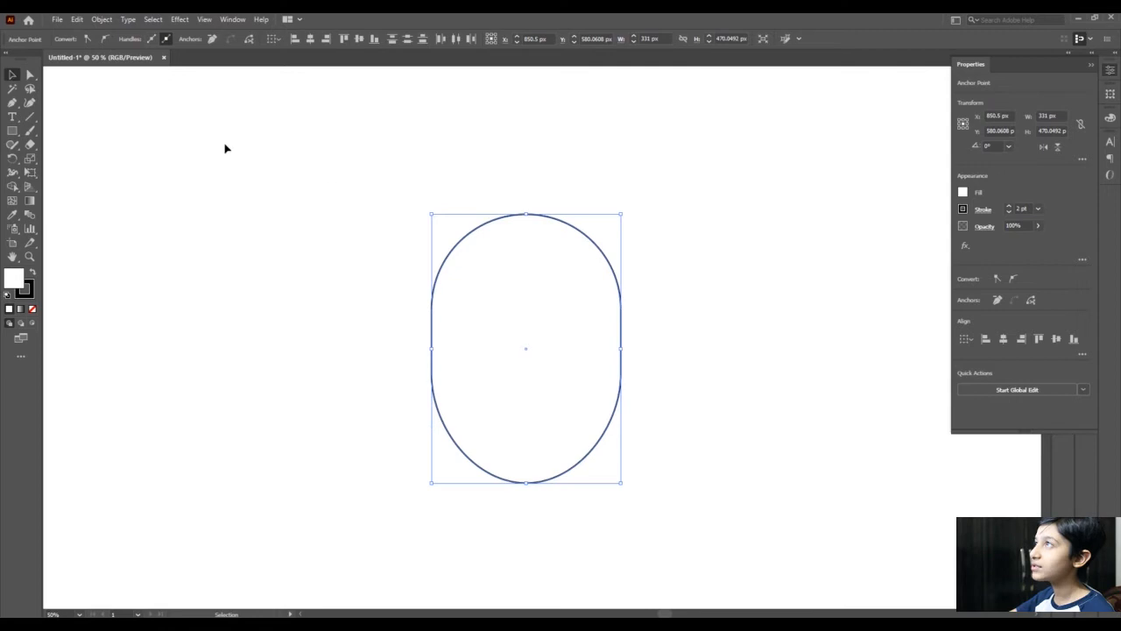
click(604, 218)
click(599, 250)
Step: Draw a small rectangle about 74 × 41 px to the upper left of the large shape and round its corners to 20.5 px
click(13, 131)
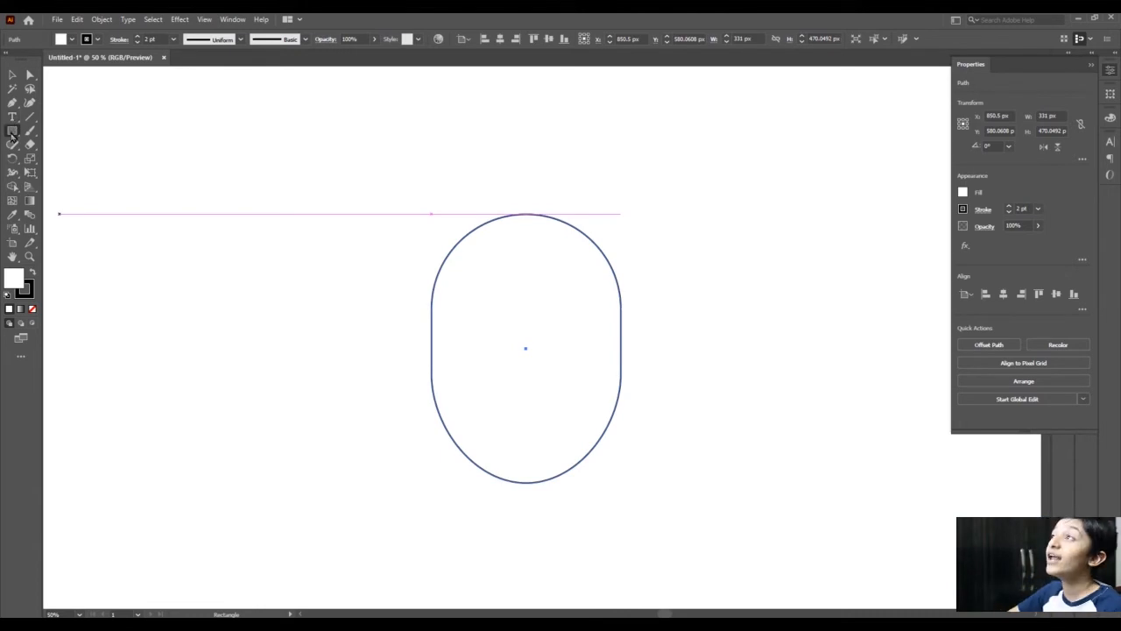
drag(228, 208, 272, 233)
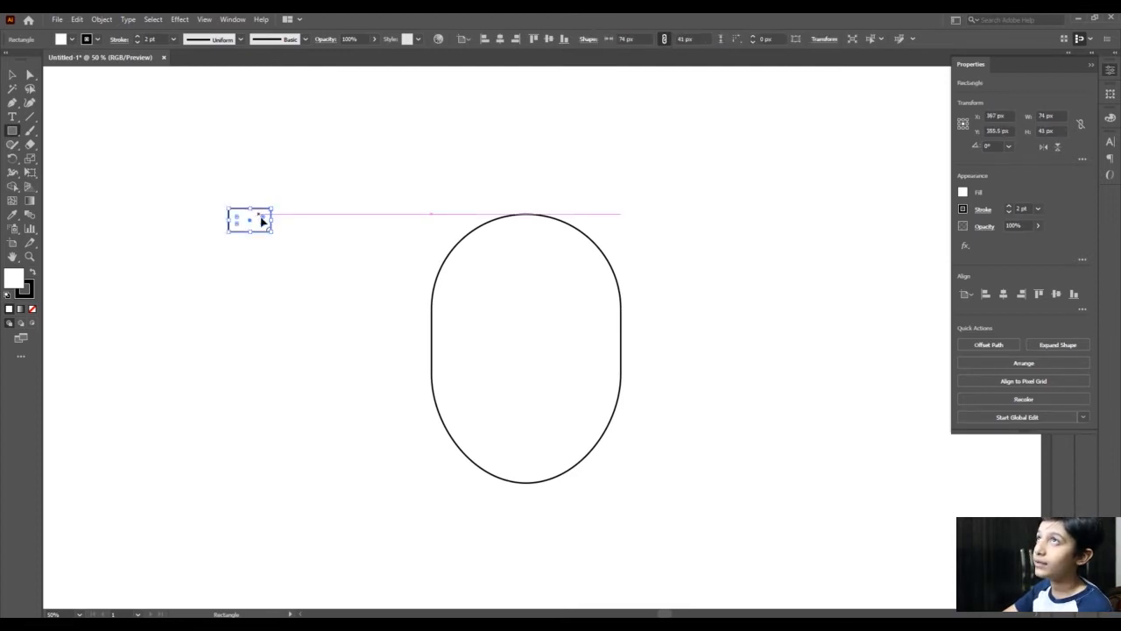
drag(261, 222, 255, 223)
Step: Put away the object properties and bring up the Pathfinder options
drag(1029, 430, 1043, 399)
click(1091, 64)
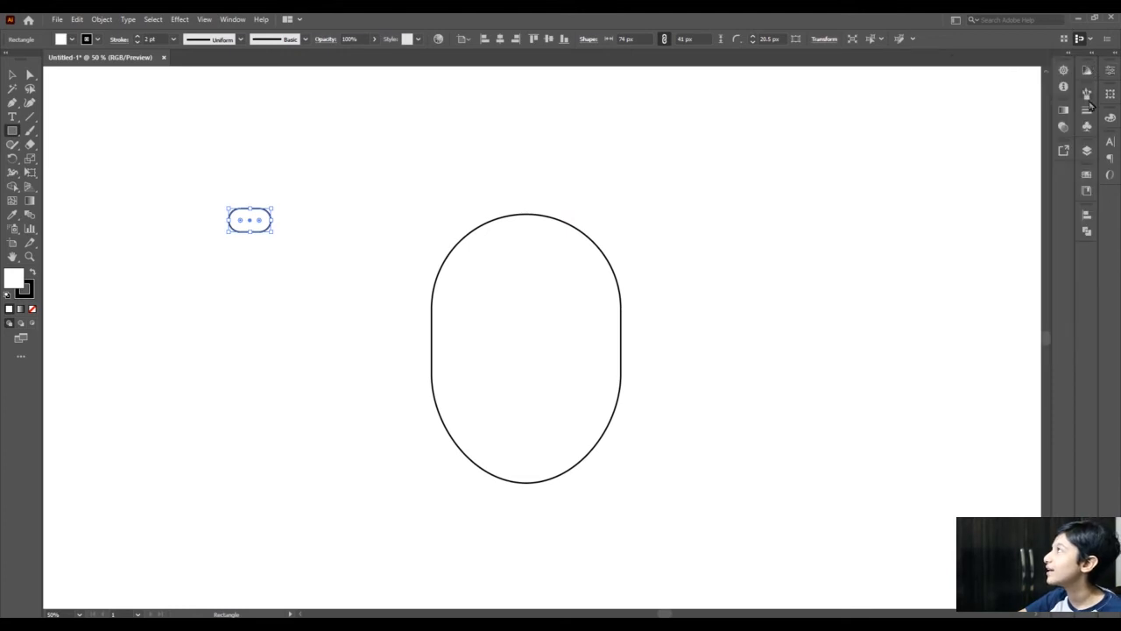
click(1083, 234)
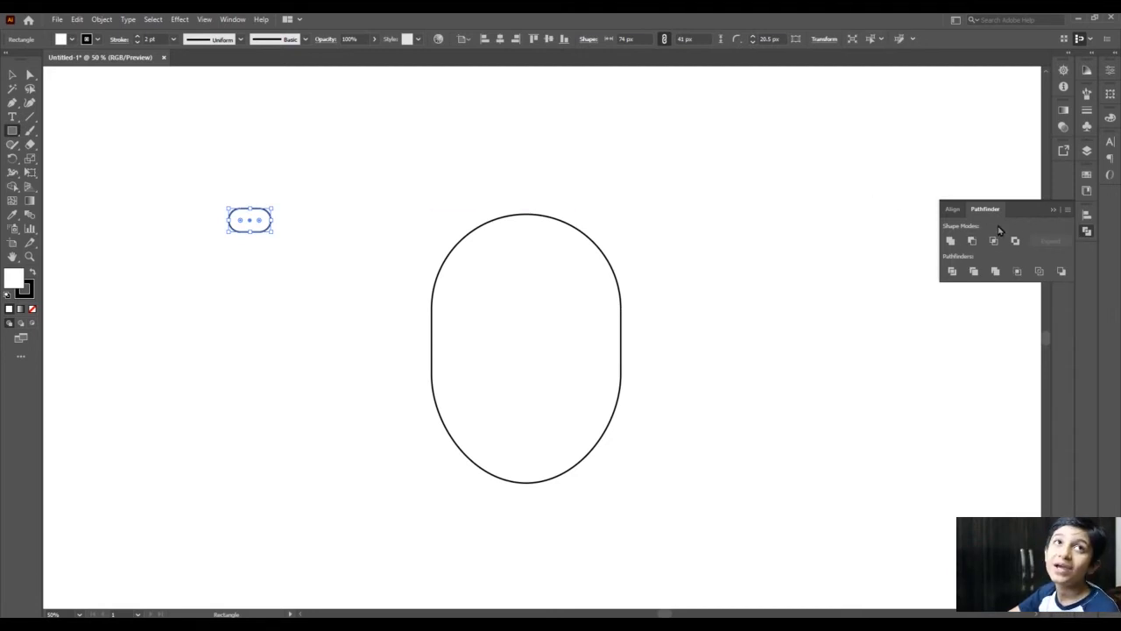
Step: Reset the small rectangle's corner rounding to 0 px and pull its upper-right and lower-left corners inward to make an irregular four-sided shape
click(14, 75)
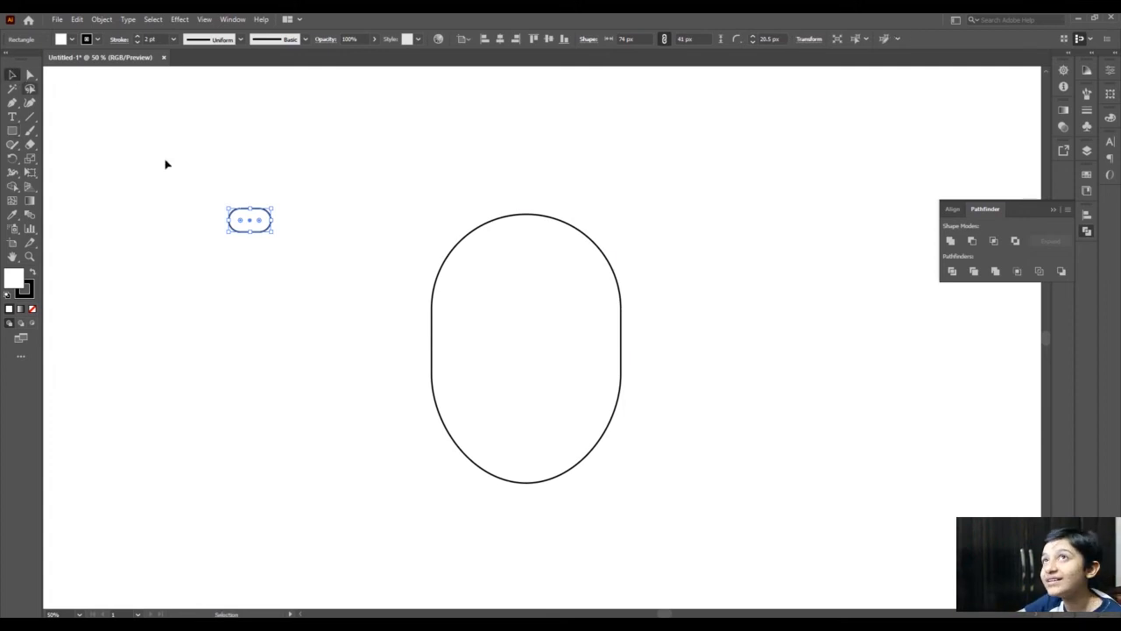
drag(260, 220, 281, 214)
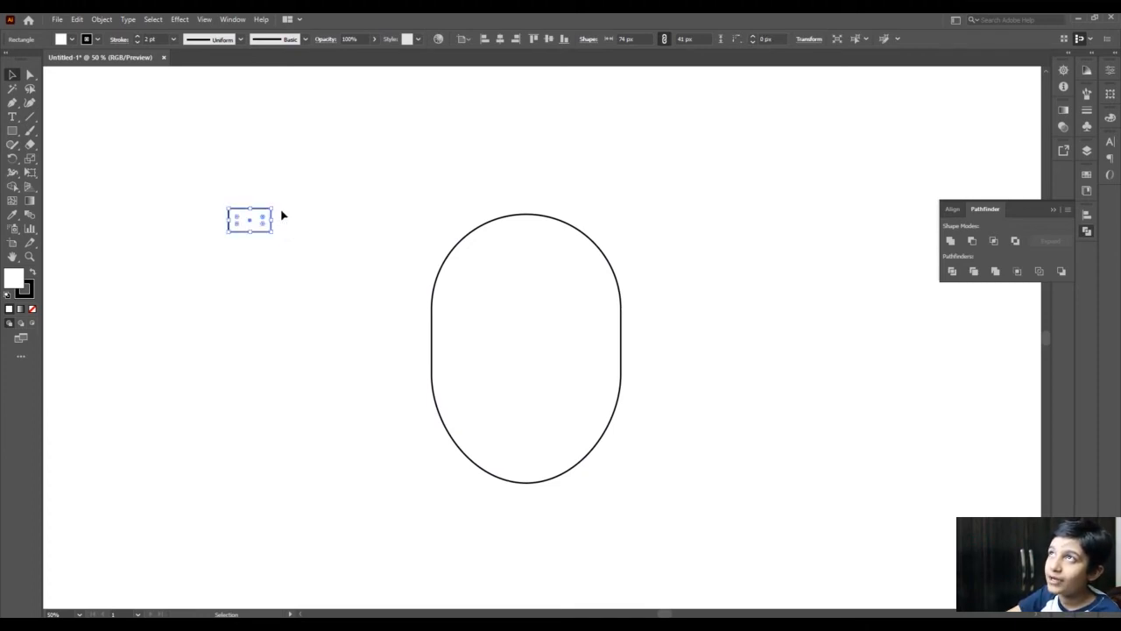
key(a)
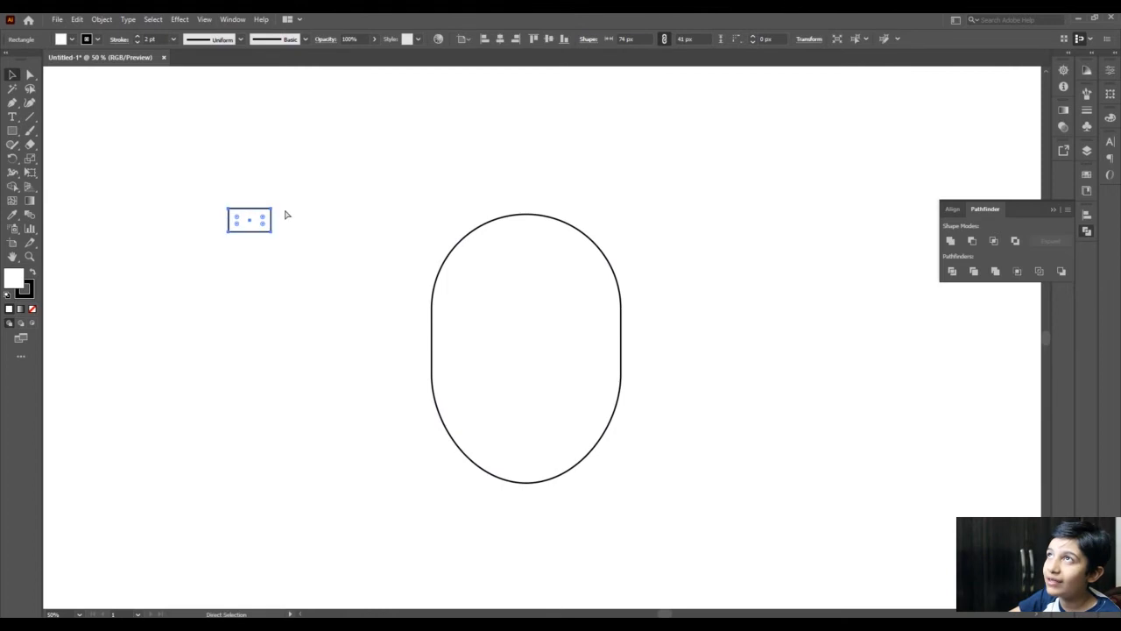
key(ctrl+=)
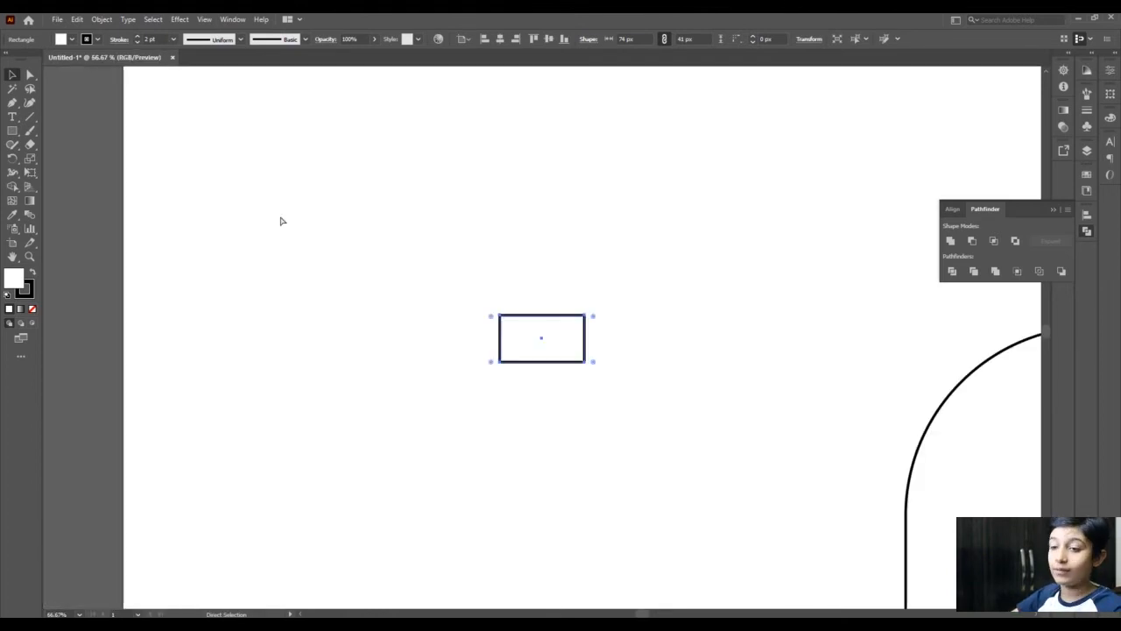
key(ctrl+=)
key(ctrl+=)
key(ctrl+=)
key(v)
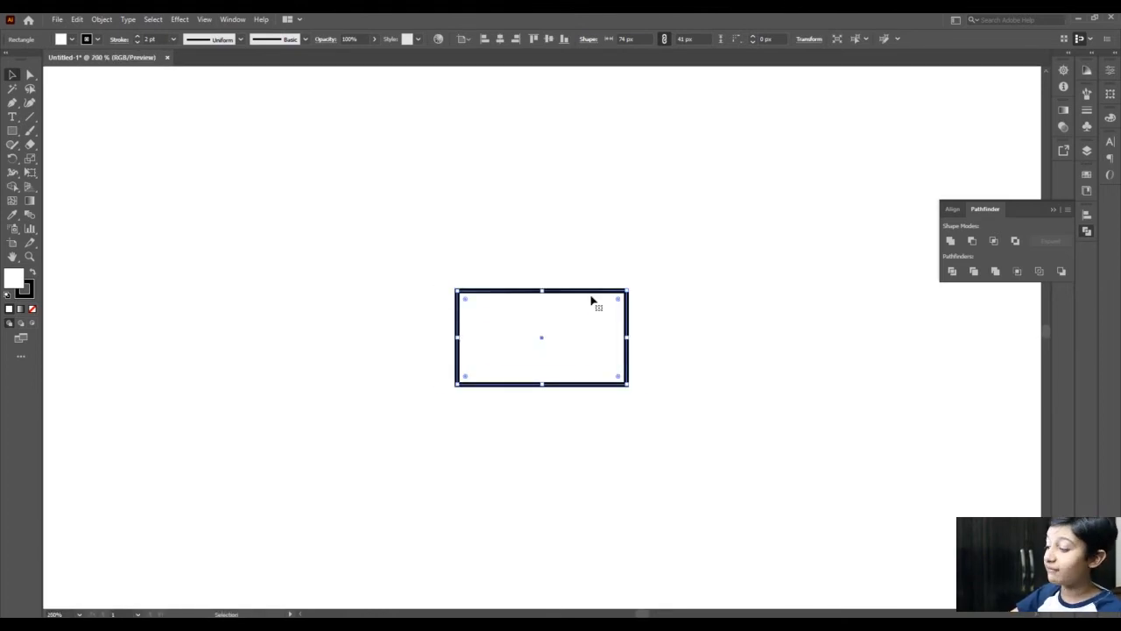
click(29, 74)
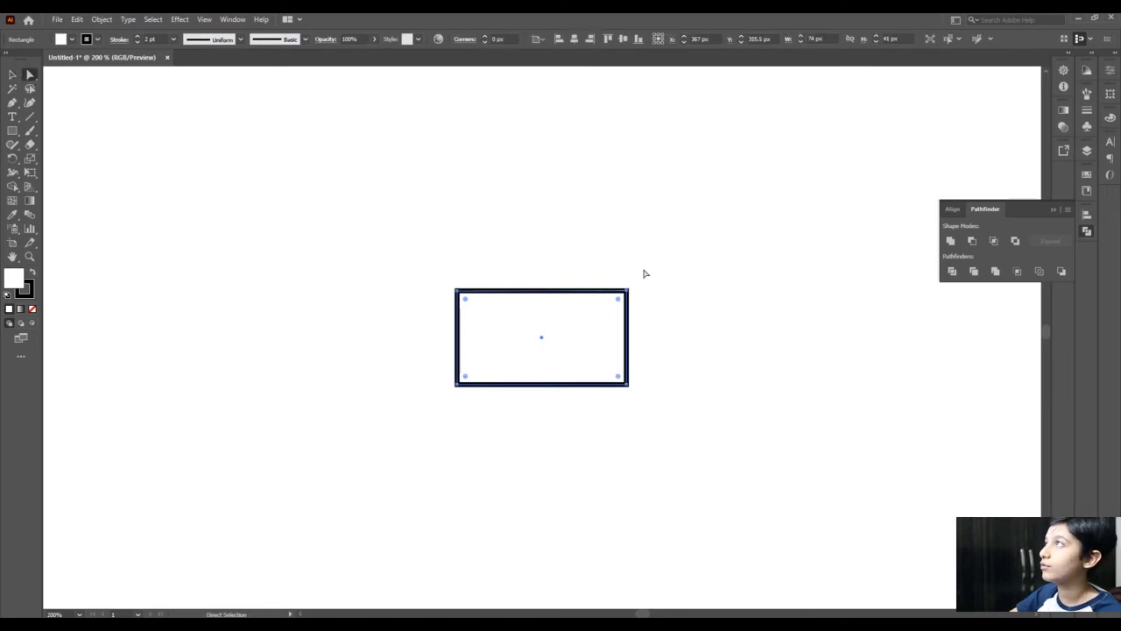
drag(626, 291, 600, 333)
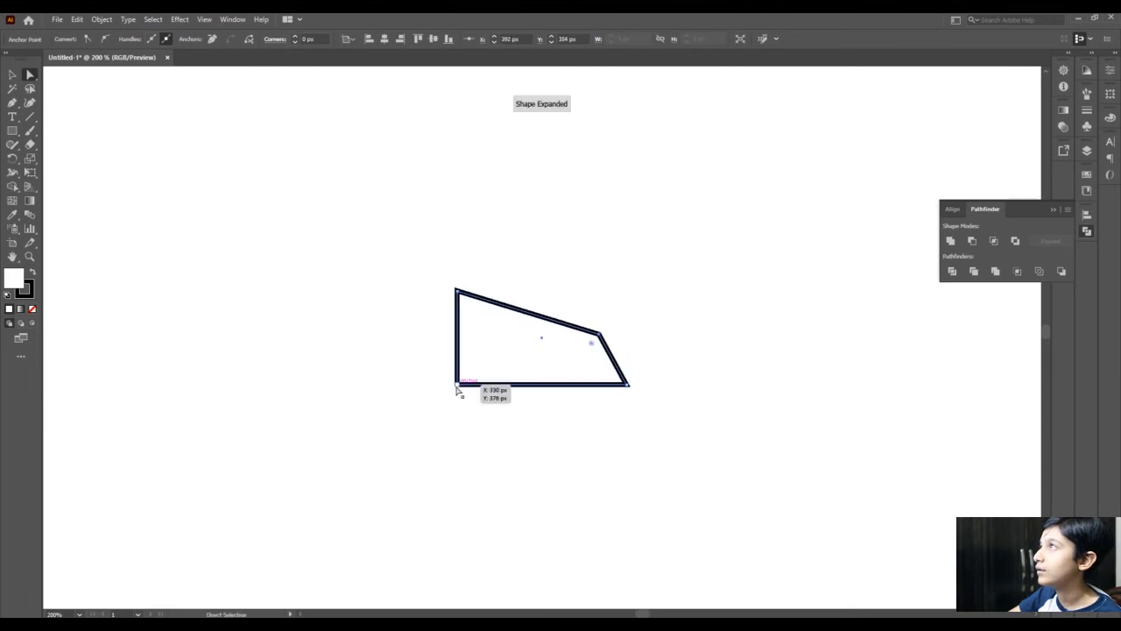
drag(456, 383, 564, 394)
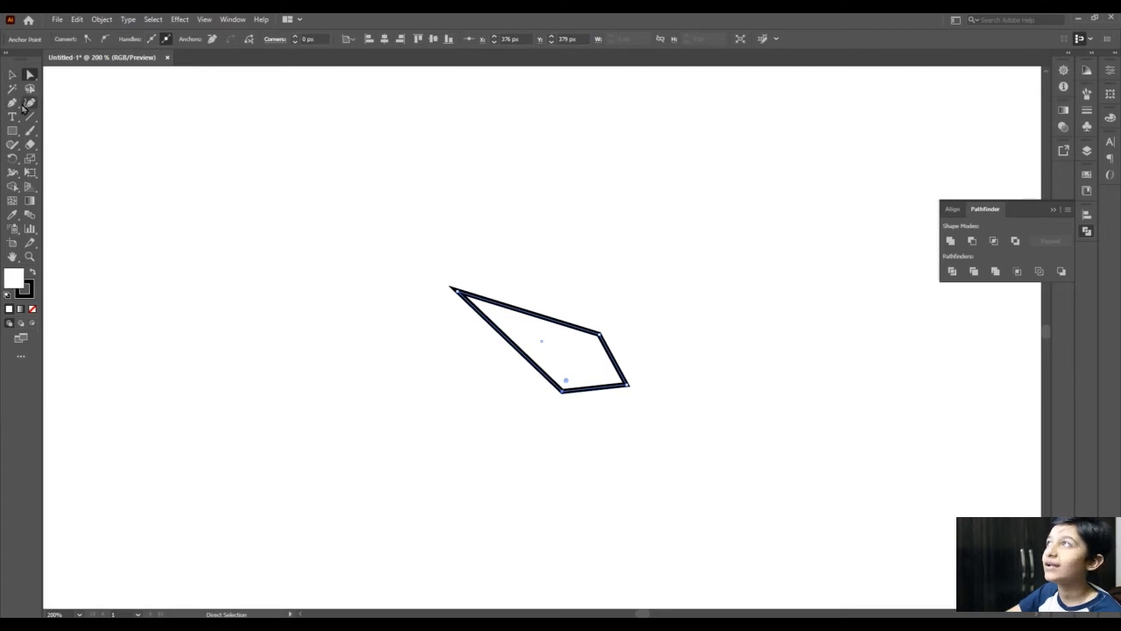
Step: Bend all four straight edges of the small shape outward with the Pen tool to form a leaf-like outline
click(15, 104)
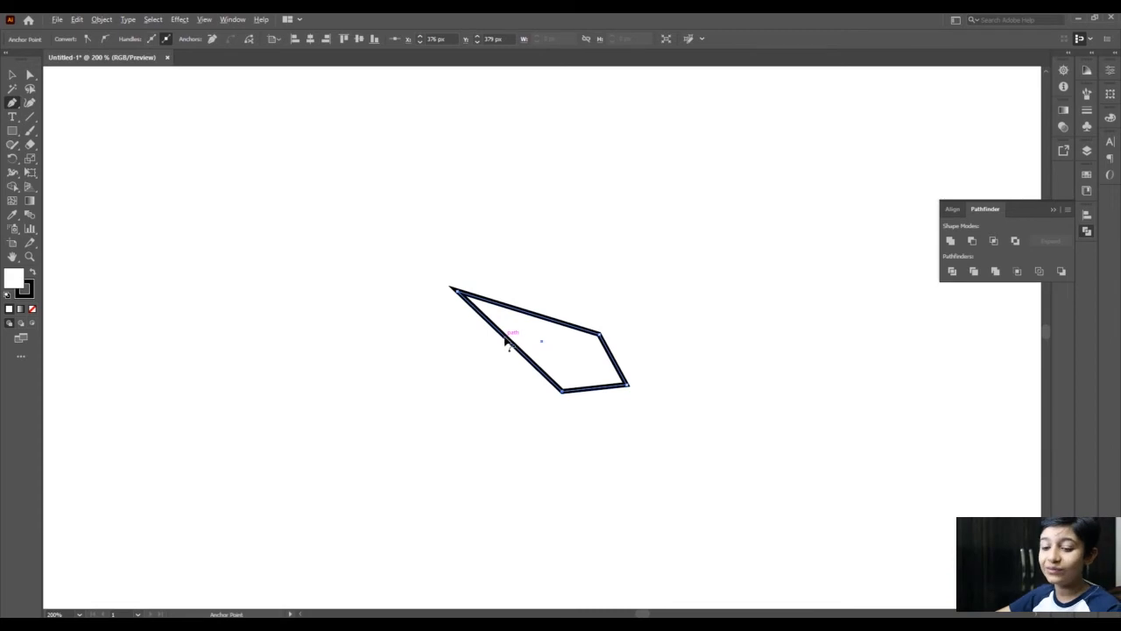
mouse_move(506, 341)
mouse_down()
mouse_move(496, 343)
mouse_move(503, 359)
mouse_up()
drag(532, 315, 530, 302)
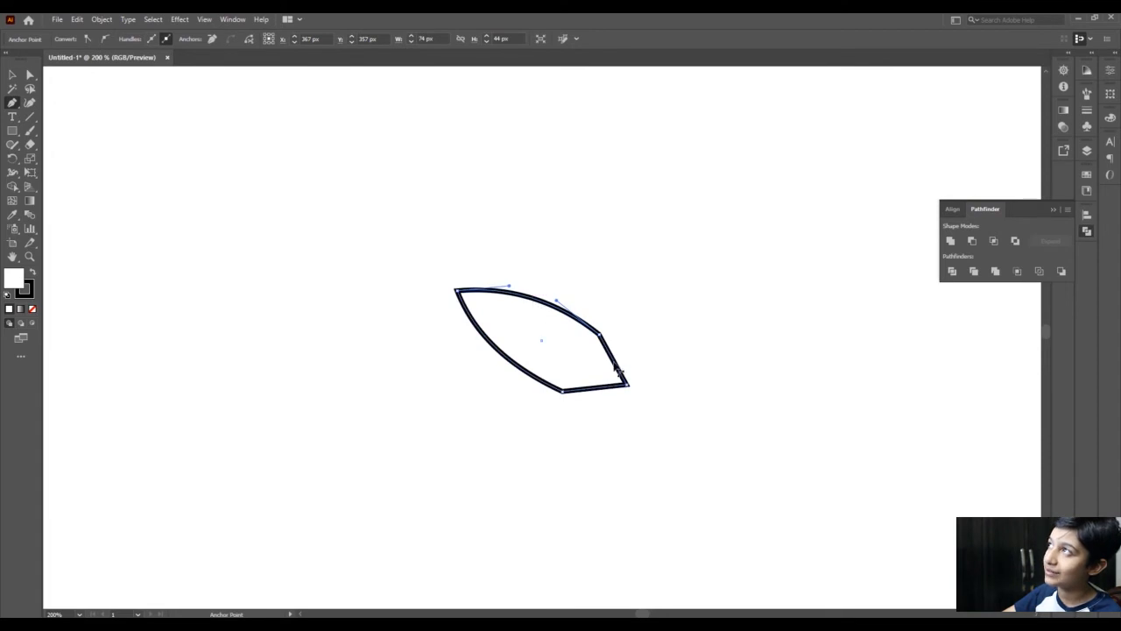
drag(617, 362, 598, 399)
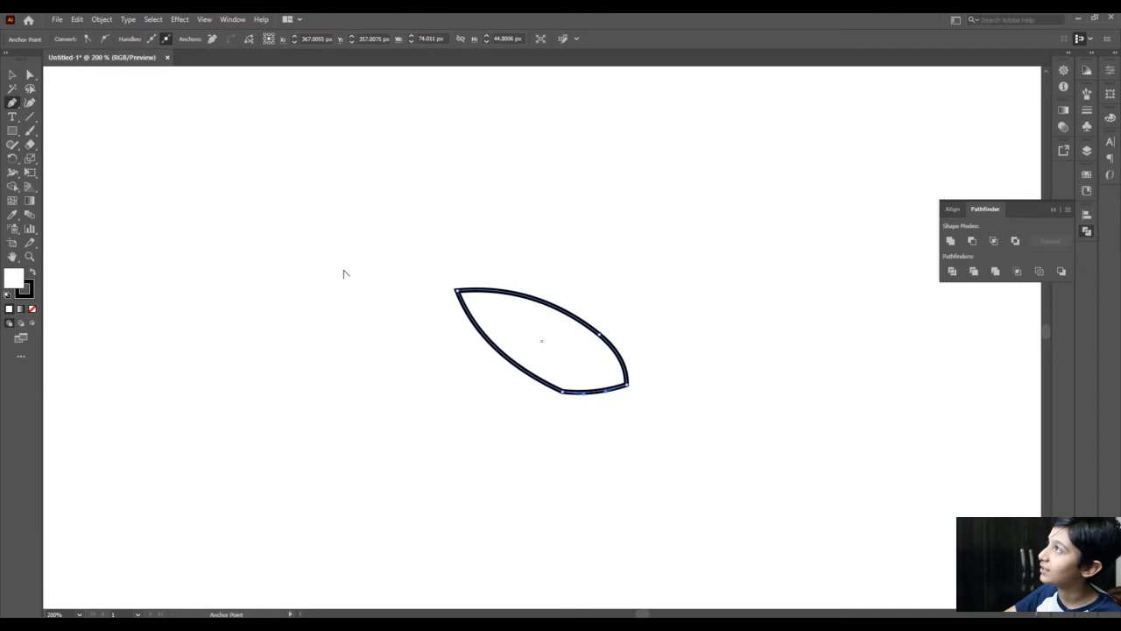
Step: Rotate the leaf shape counterclockwise until it is roughly horizontal and place it in the upper-left part of the large rounded shape
click(10, 74)
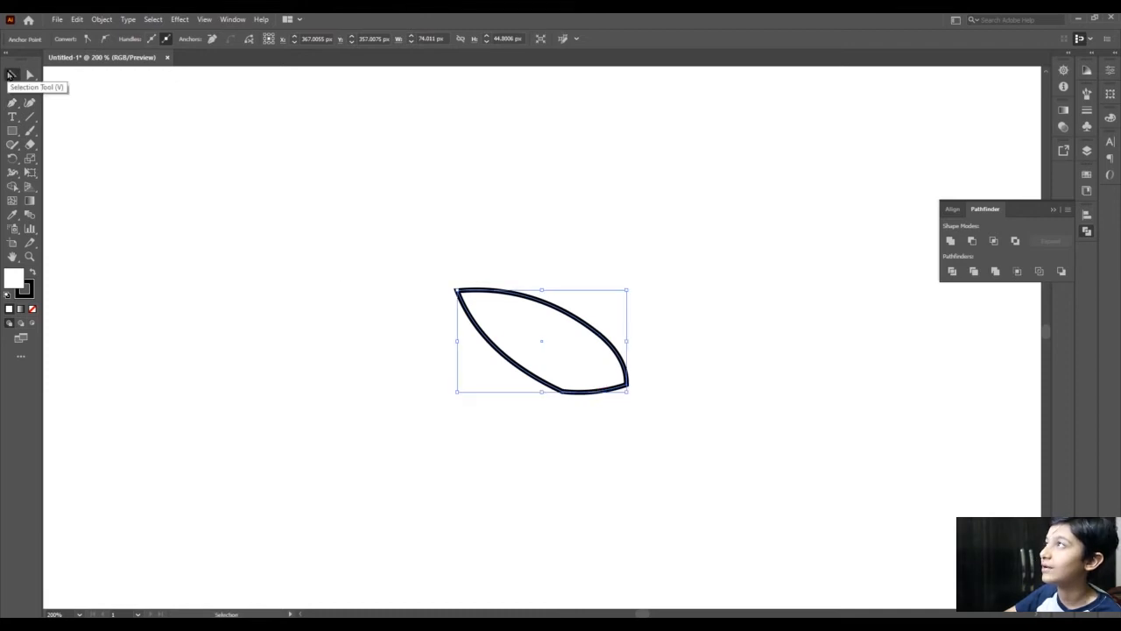
key(ctrl+minus)
key(ctrl+minus)
key(ctrl+minus)
key(ctrl+minus)
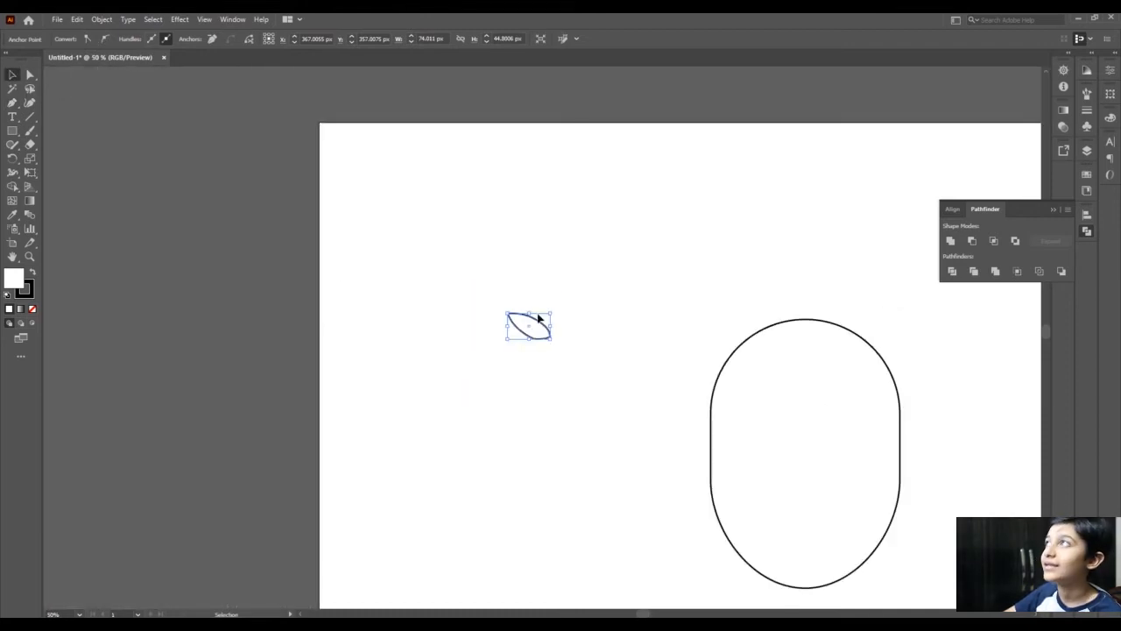
drag(527, 329, 570, 355)
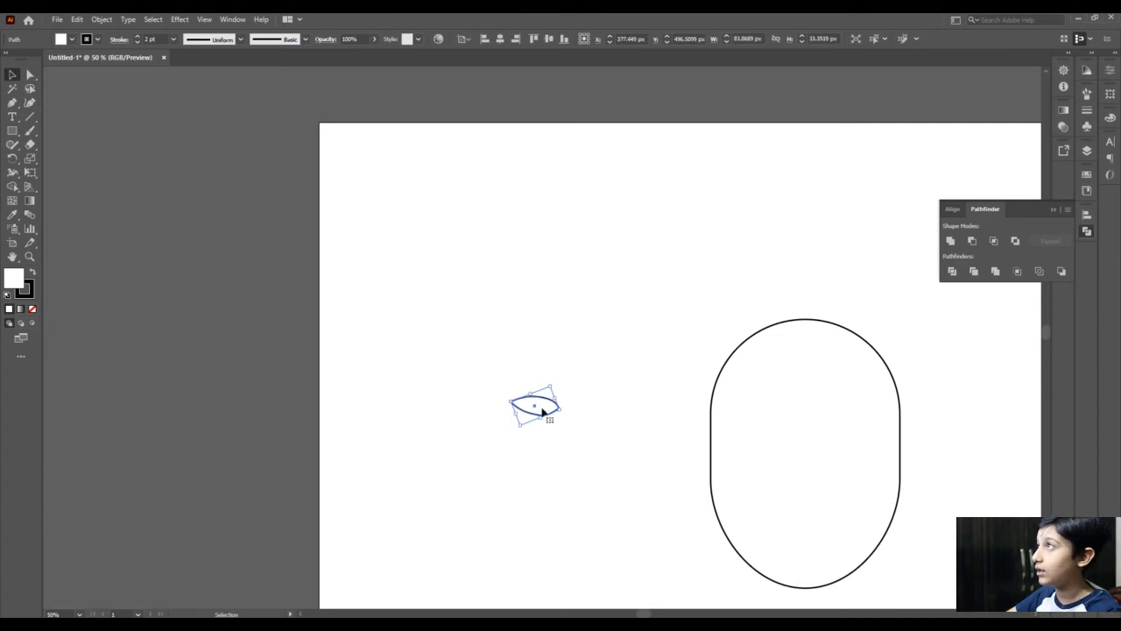
drag(540, 406, 766, 391)
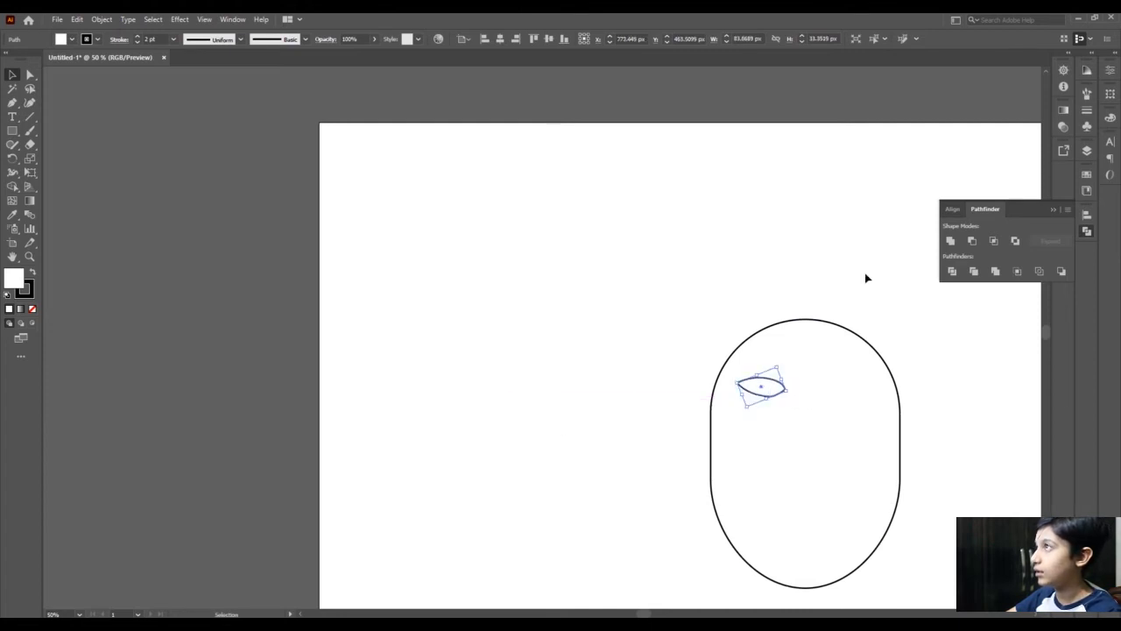
Step: Delete the leaf shape inside the large rounded shape
click(866, 277)
click(762, 398)
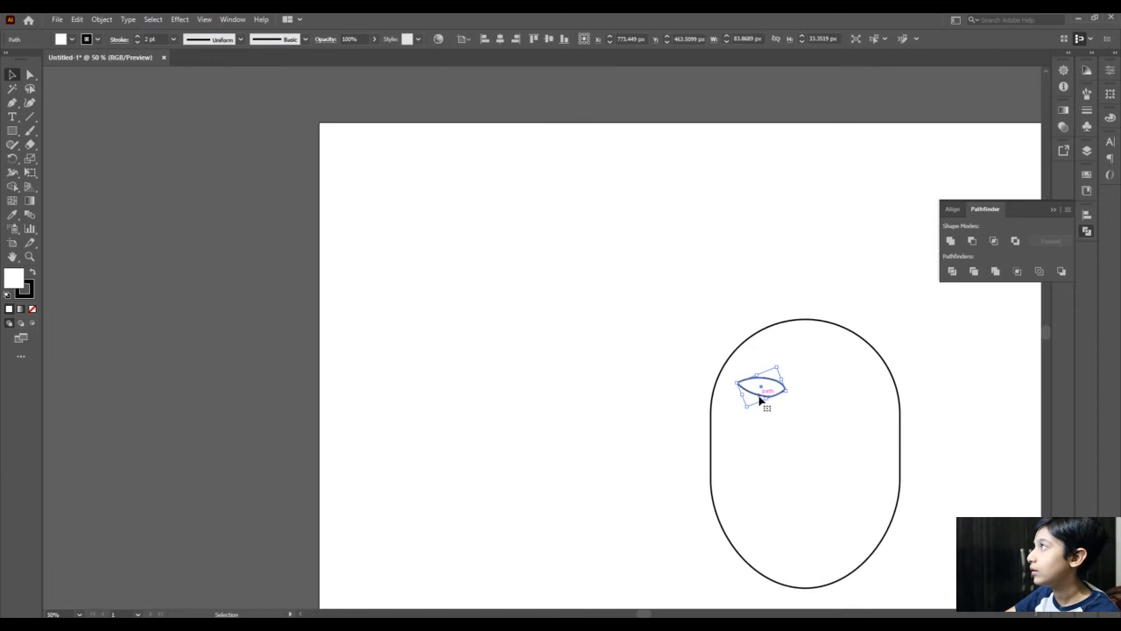
key(Delete)
key(ctrl+equal)
key(ctrl+equal)
key(ctrl+equal)
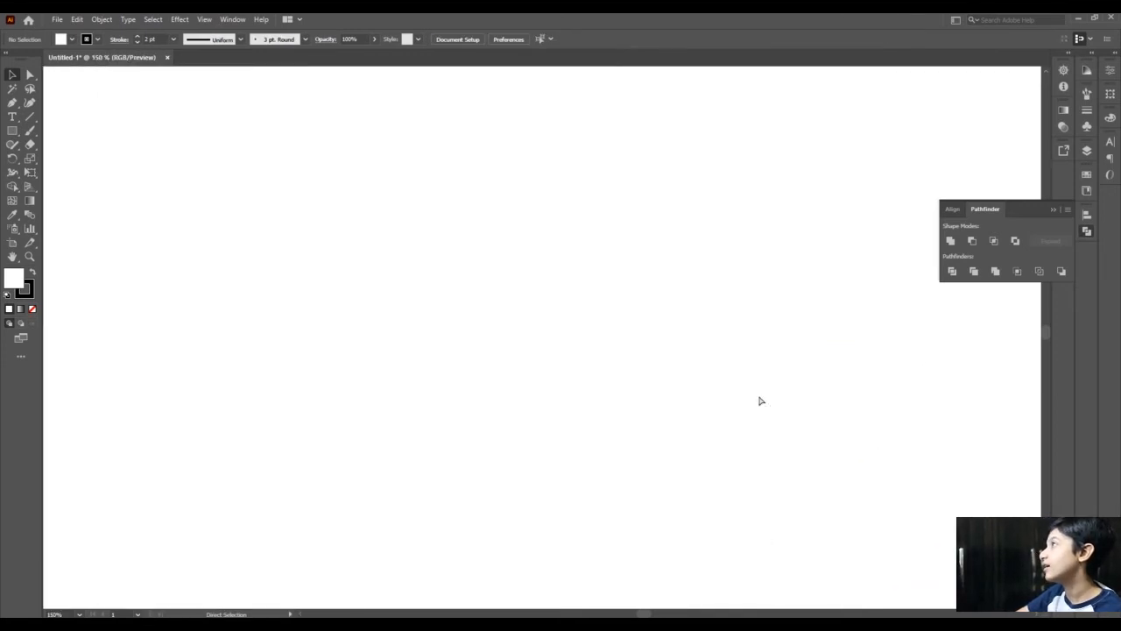
Step: Draw a rectangle about 403 × 514 px near the middle of the artboard
click(12, 130)
drag(320, 340, 444, 402)
mouse_move(388, 227)
mouse_down()
mouse_move(538, 344)
mouse_move(576, 466)
mouse_up()
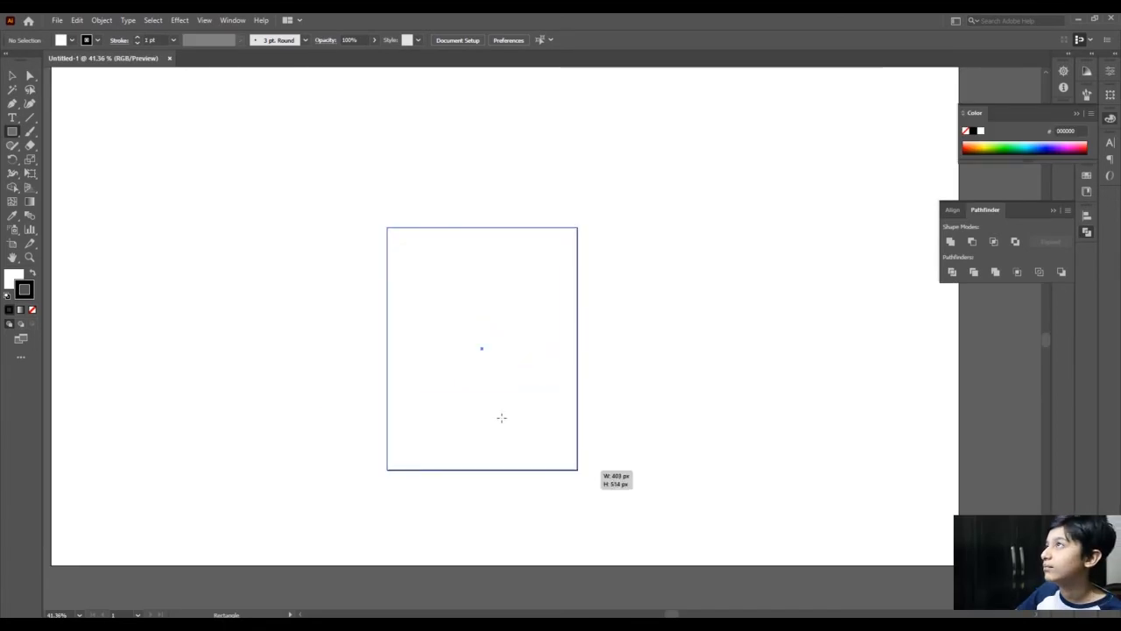
click(9, 77)
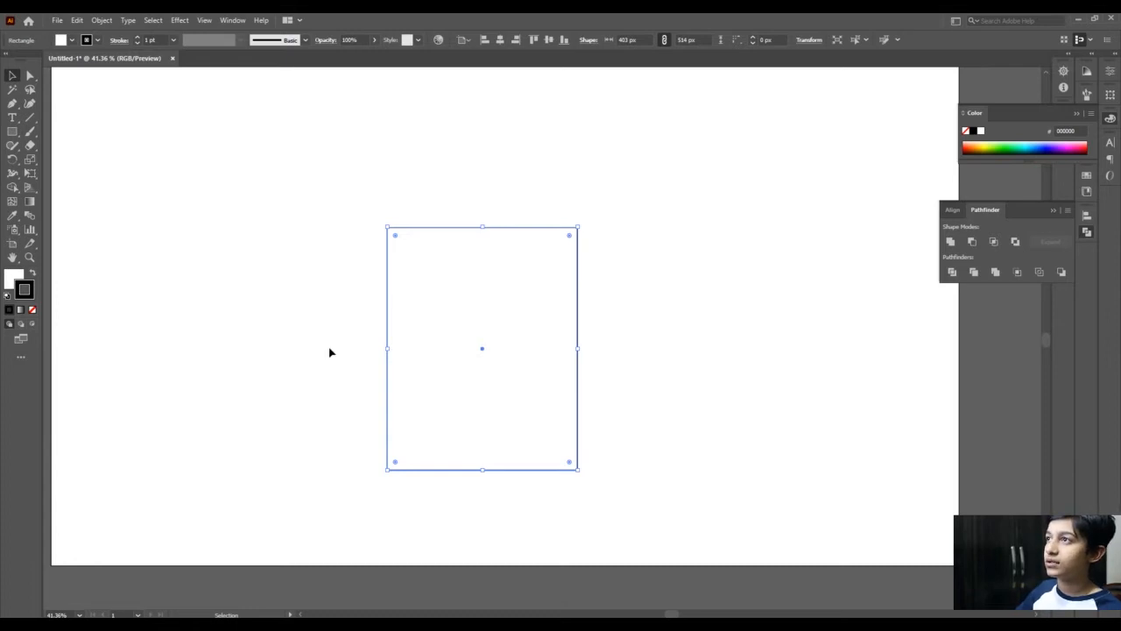
Step: Draw a small rectangle about 90 × 59 px left of the tall rectangle and round its corners to 29.5 px
click(13, 103)
key(ctrl+plus)
key(ctrl+plus)
key(ctrl+plus)
key(space)
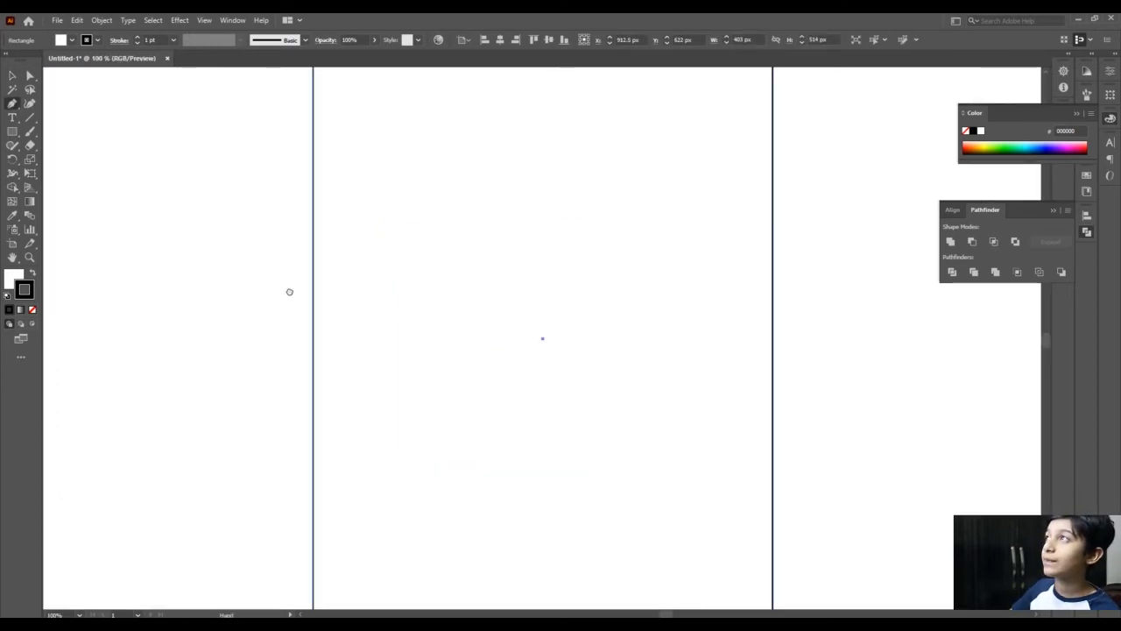
drag(289, 291, 663, 379)
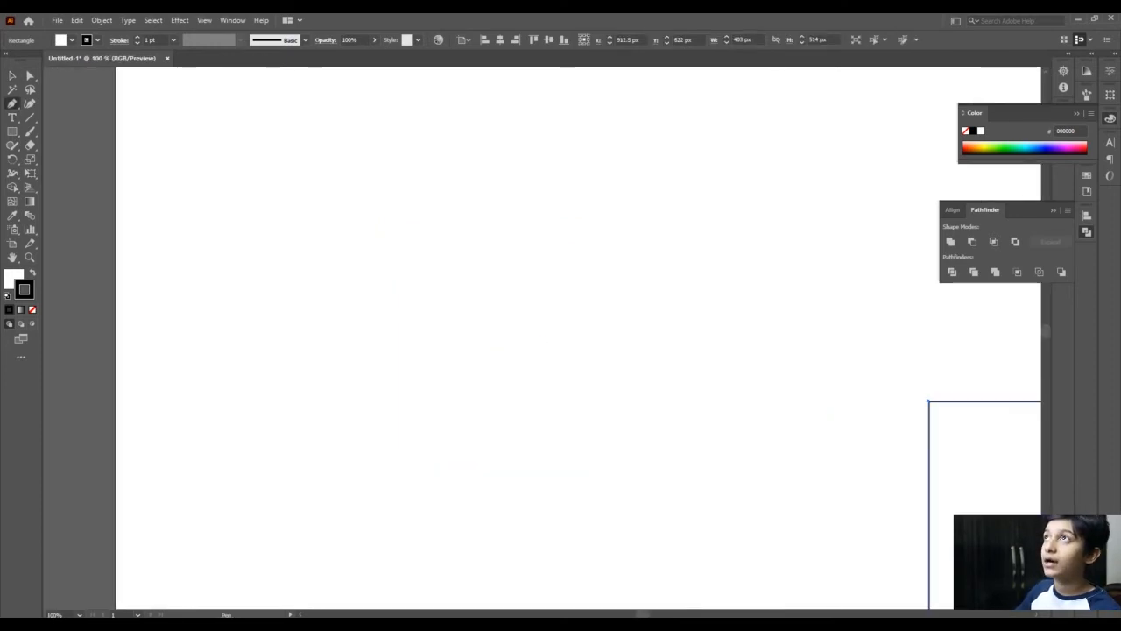
key(m)
drag(311, 334, 414, 401)
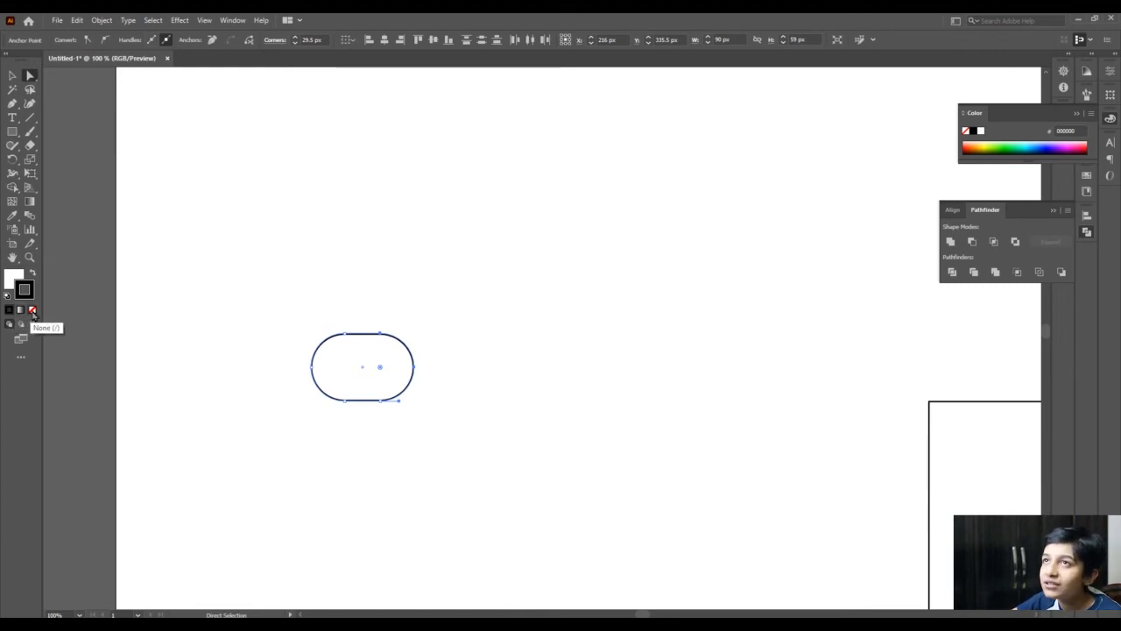
Step: Set the small rounded shape's stroke to None and make its fill the active colour attribute
key(slash)
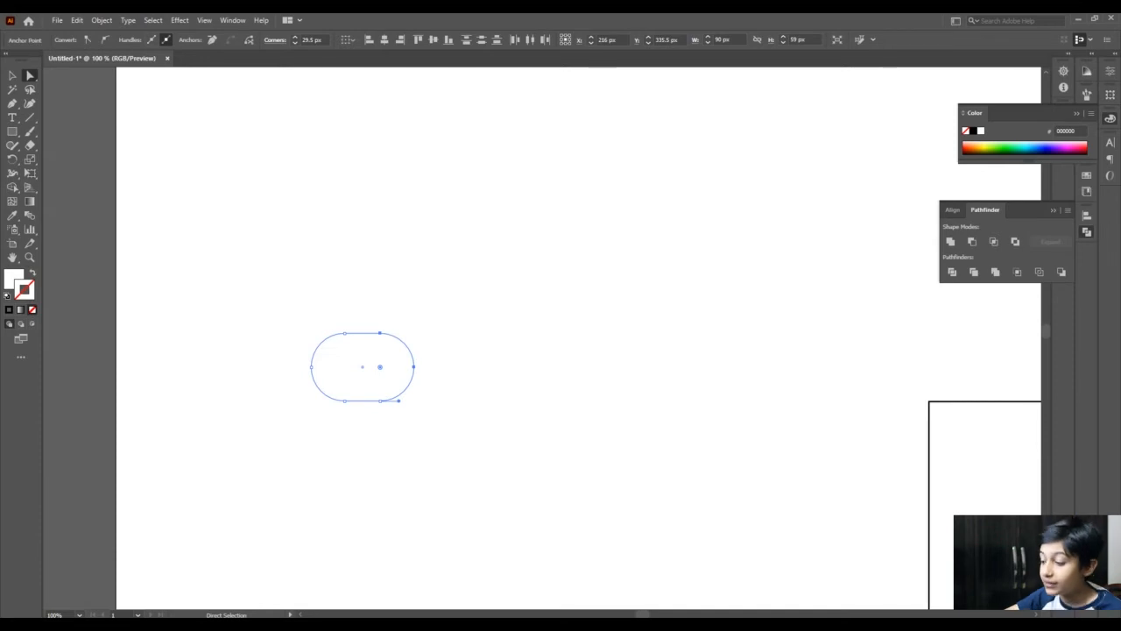
click(13, 284)
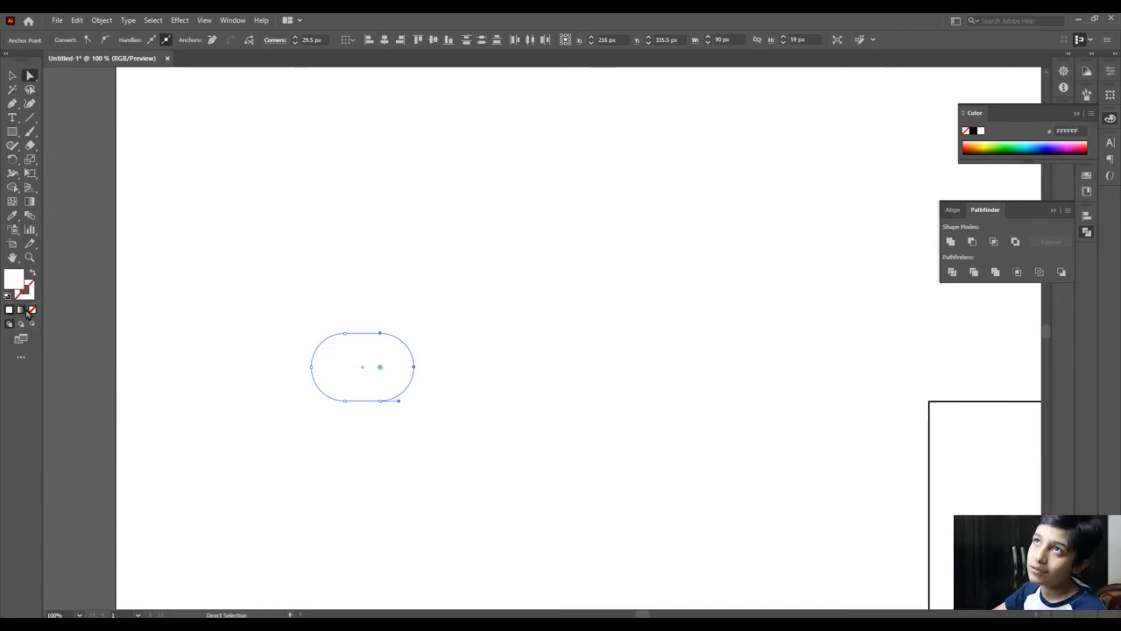
click(368, 275)
click(346, 364)
Step: Draw a strokeless rectangle about 366 × 222 px over the small rounded shape and try to fill it with red AD3E3E
click(12, 130)
drag(111, 195, 530, 449)
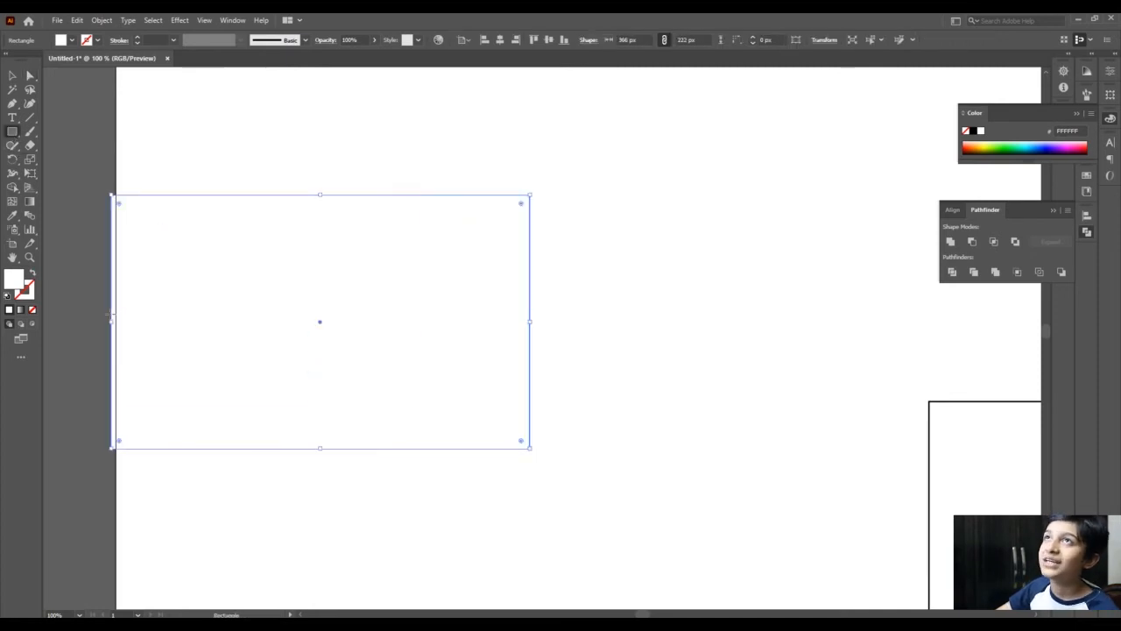
double_click(15, 279)
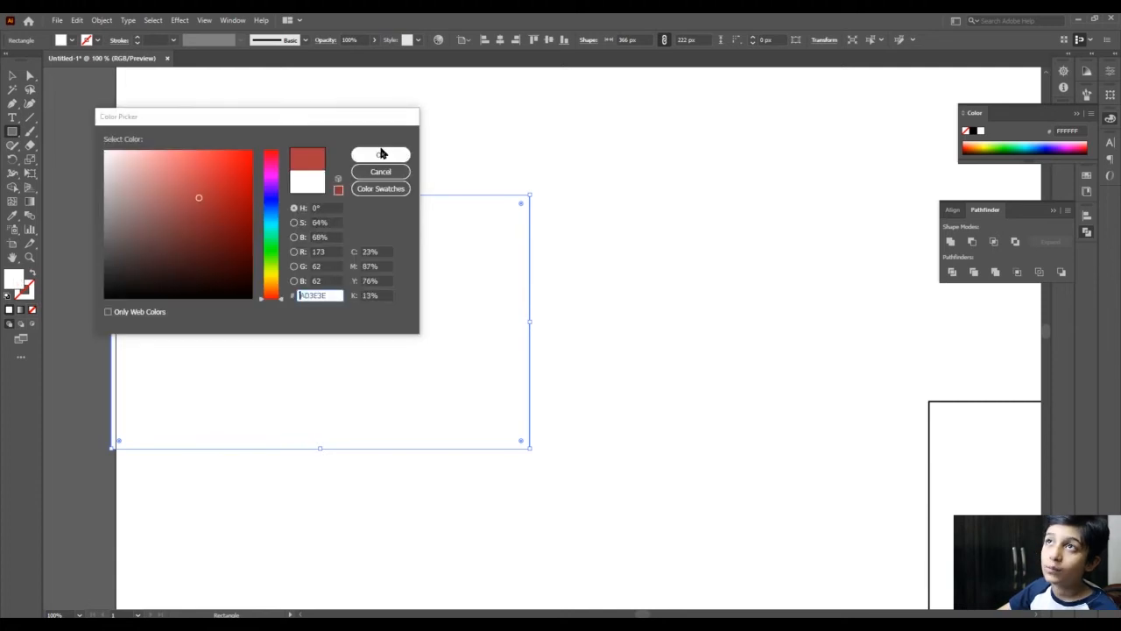
click(379, 155)
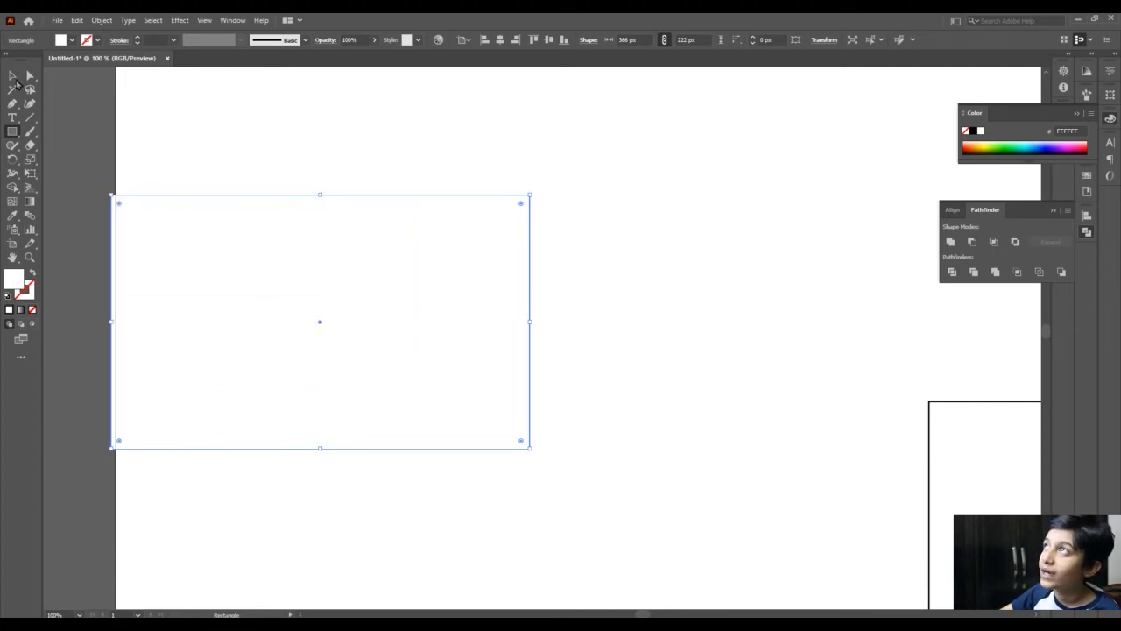
Step: Send the red rectangle to the back, behind the small white rounded shape, and clear the selection
click(14, 78)
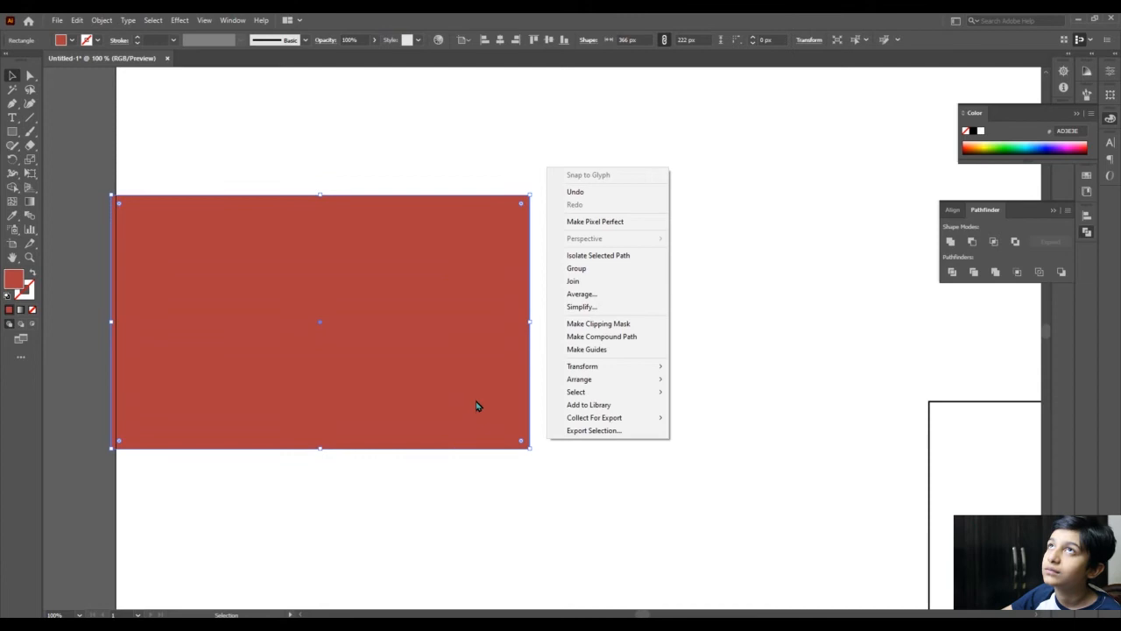
right_click(476, 402)
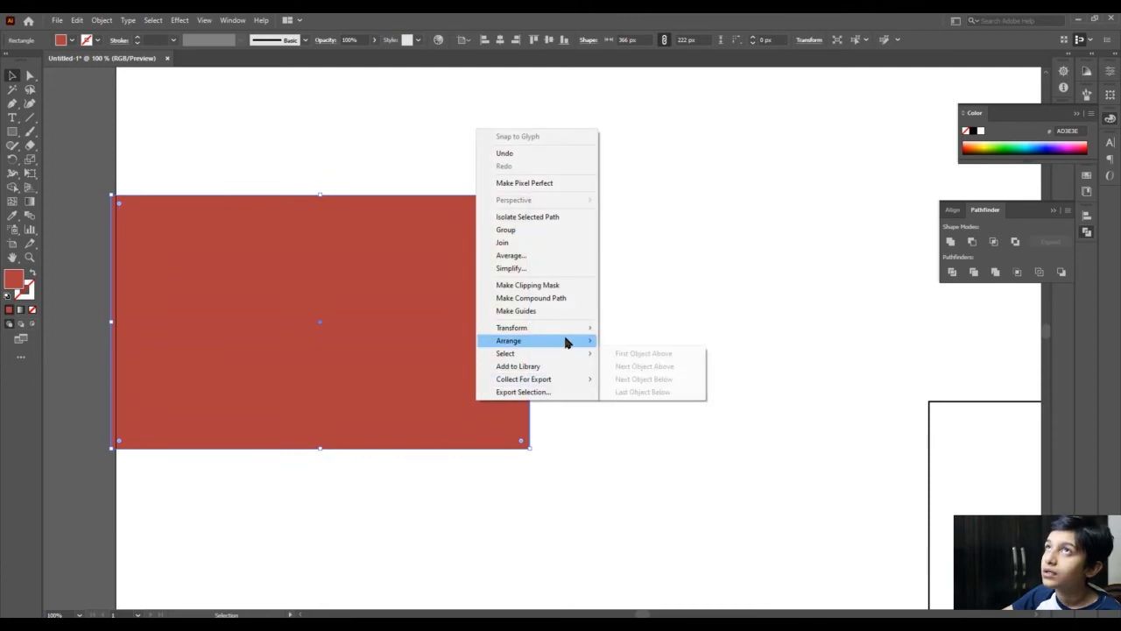
mouse_move(566, 341)
click(628, 379)
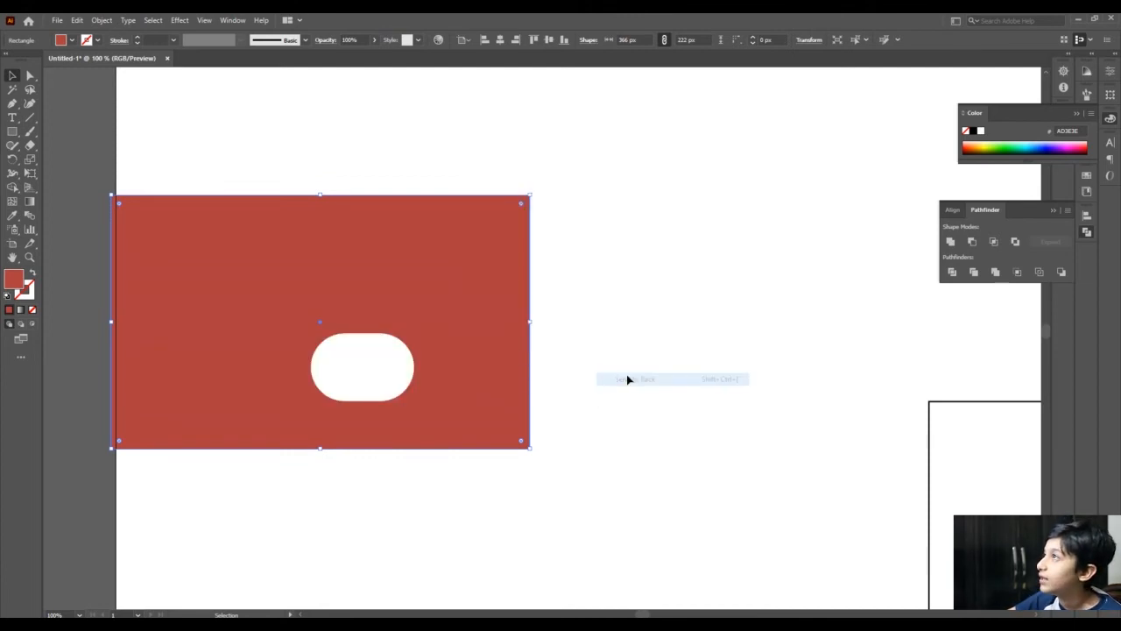
click(627, 382)
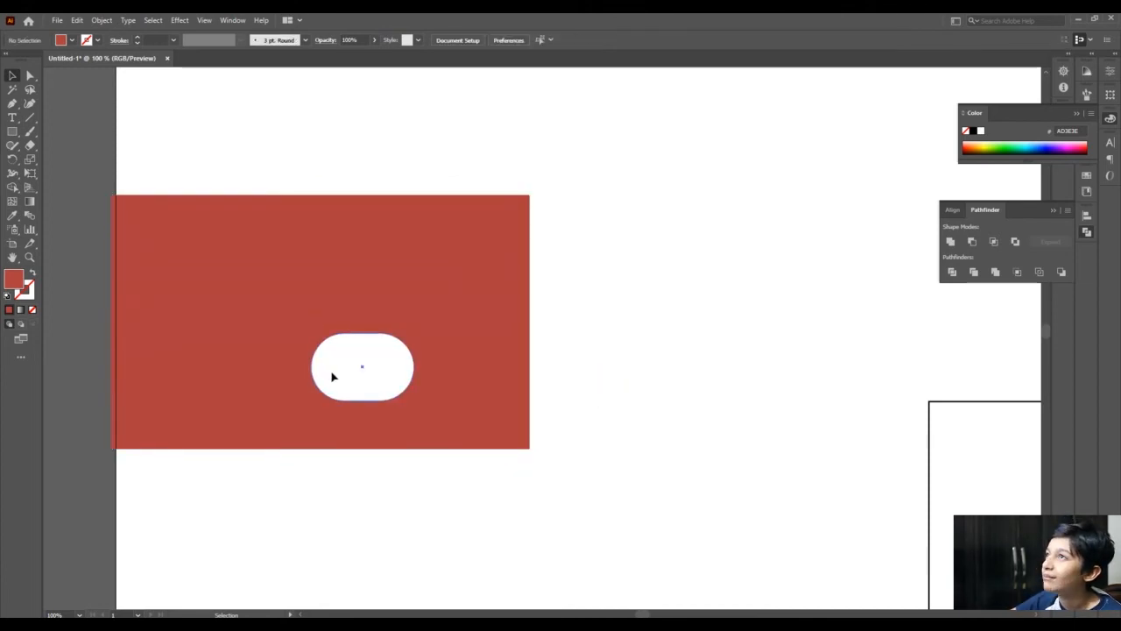
Step: Duplicate the white rounded shape in place and narrow the copy symmetrically about its centre to about 62 px wide
click(333, 378)
key(ctrl+equal)
key(ctrl+equal)
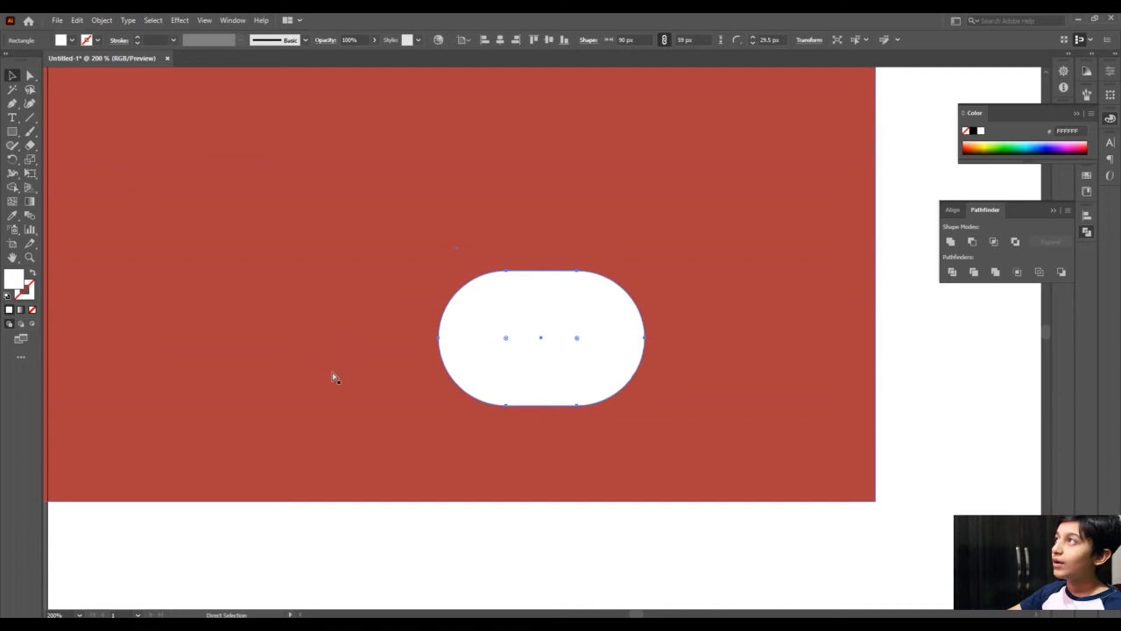
key(ctrl+equal)
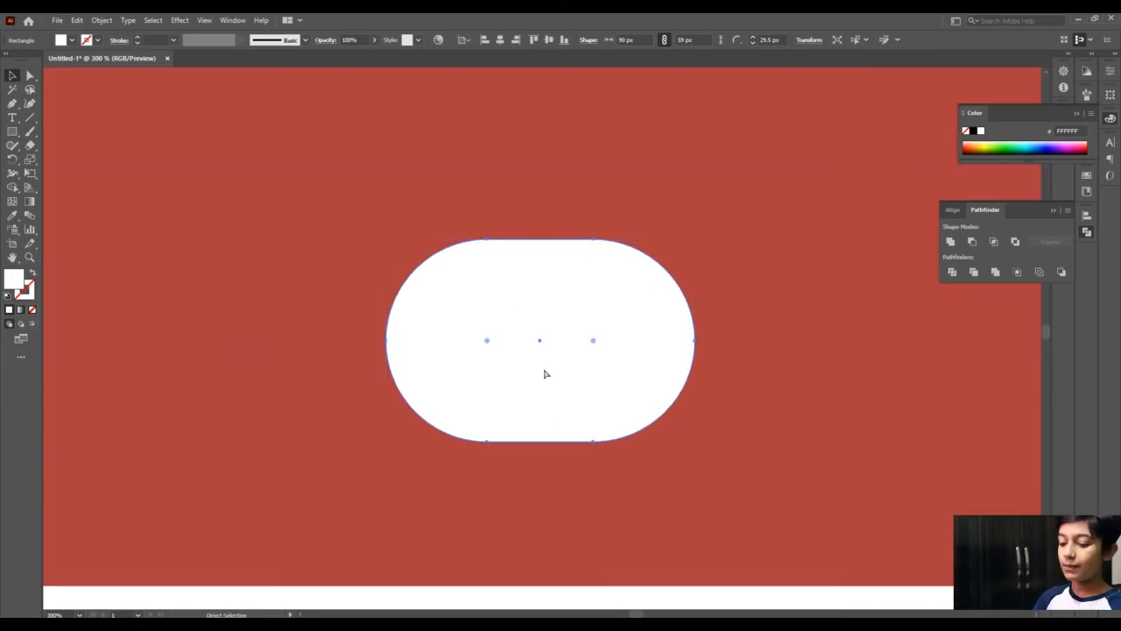
key(v)
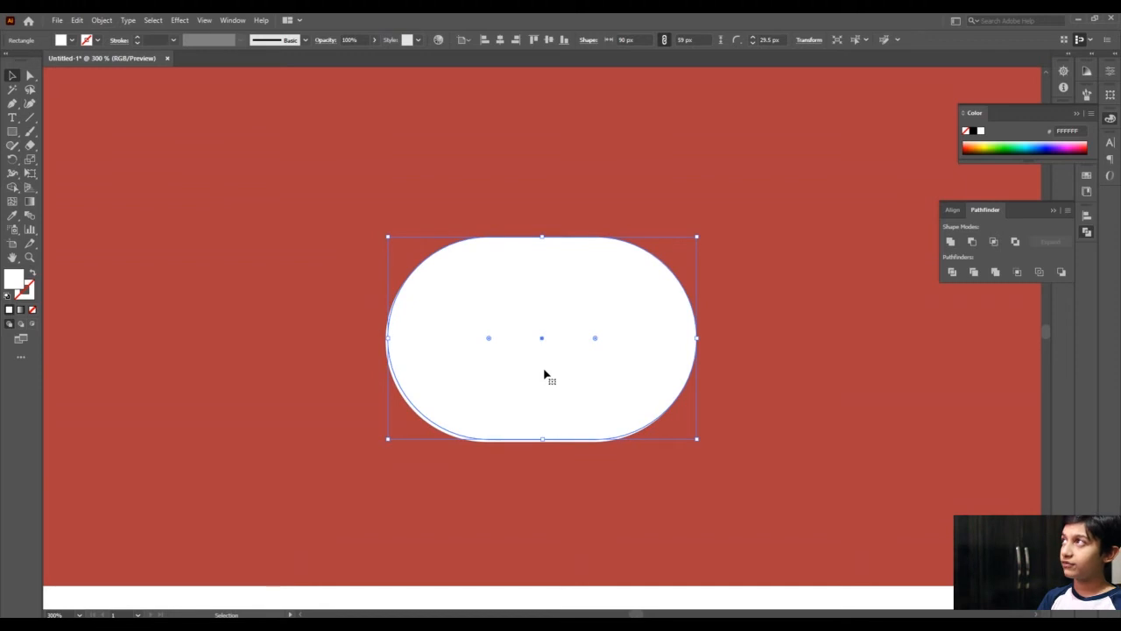
key(ctrl)
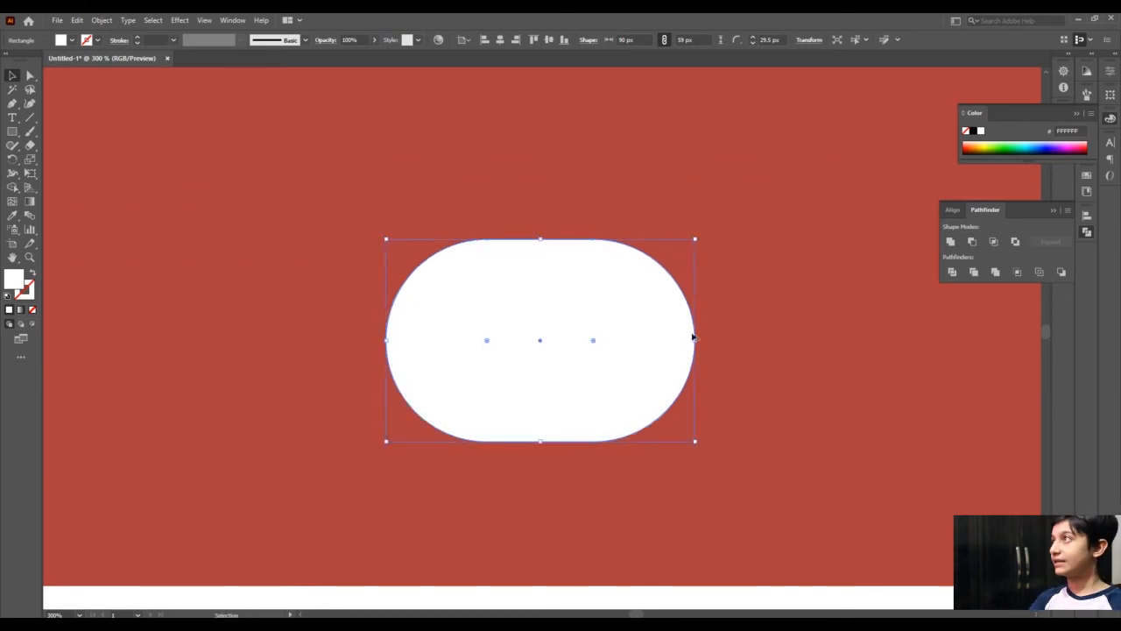
drag(692, 340, 647, 350)
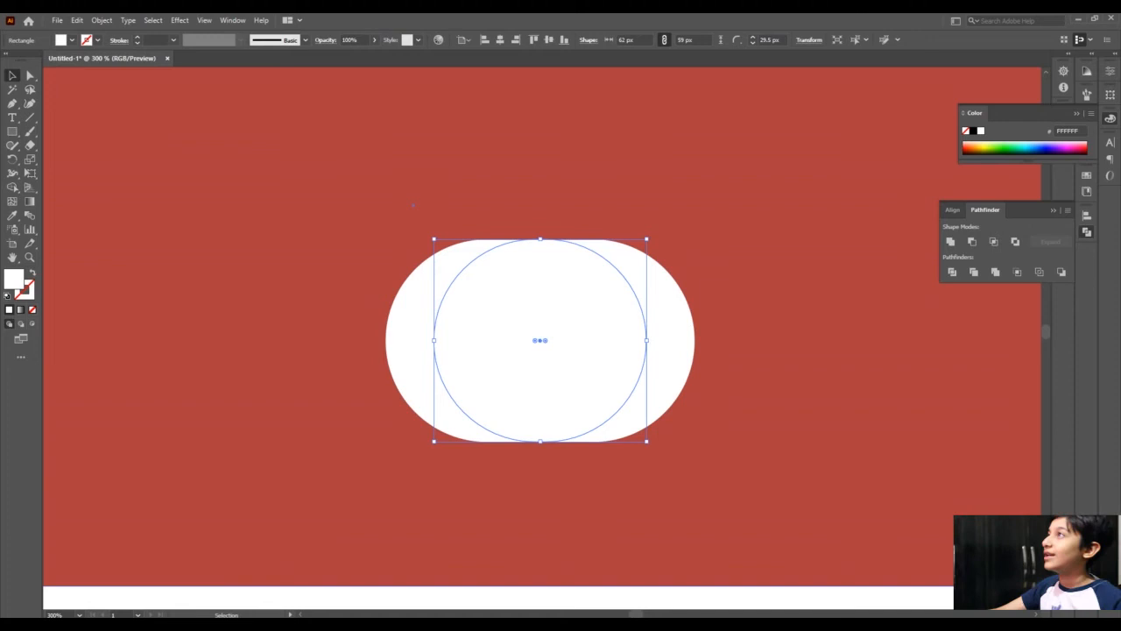
Step: Fill the narrowed copy with the very dark brown 281A1A to make the iris of the eye
double_click(12, 279)
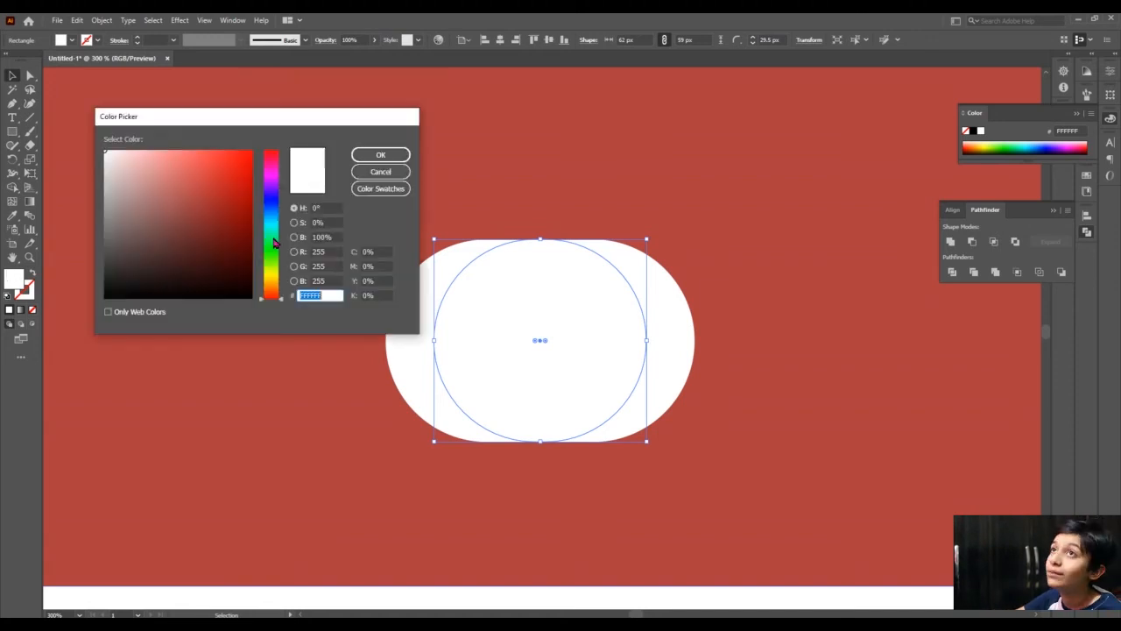
drag(174, 256, 158, 274)
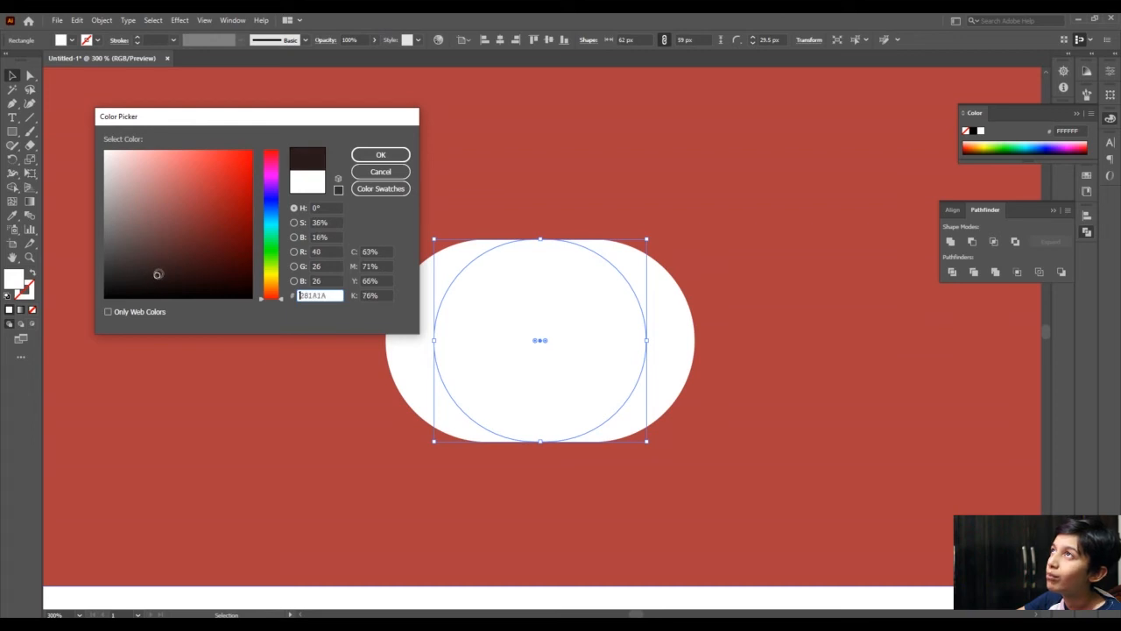
click(388, 156)
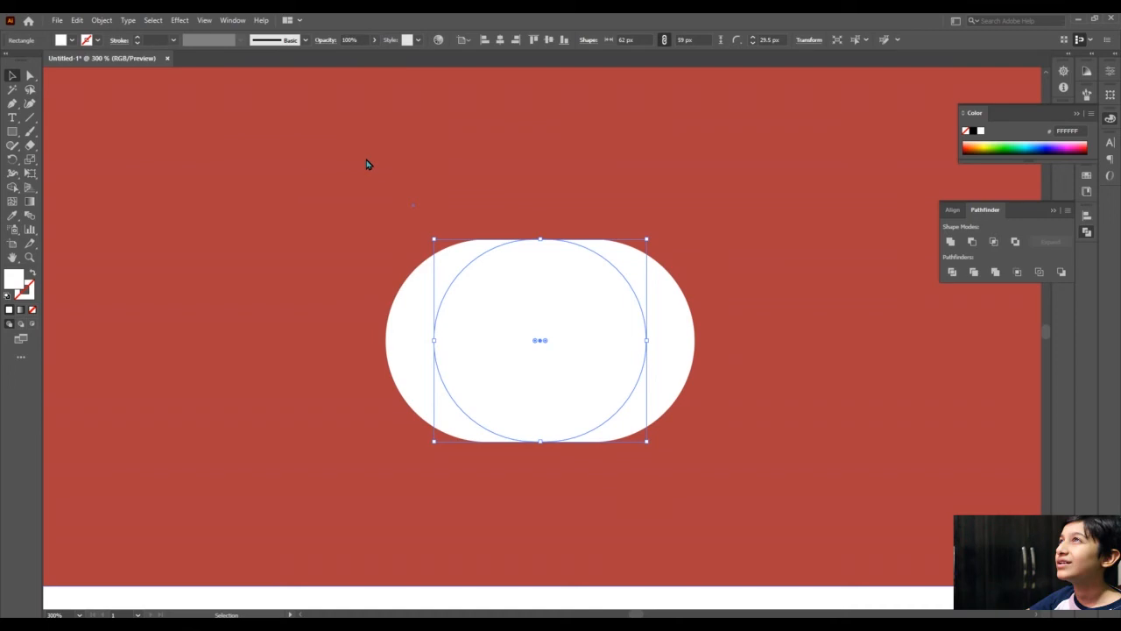
click(400, 134)
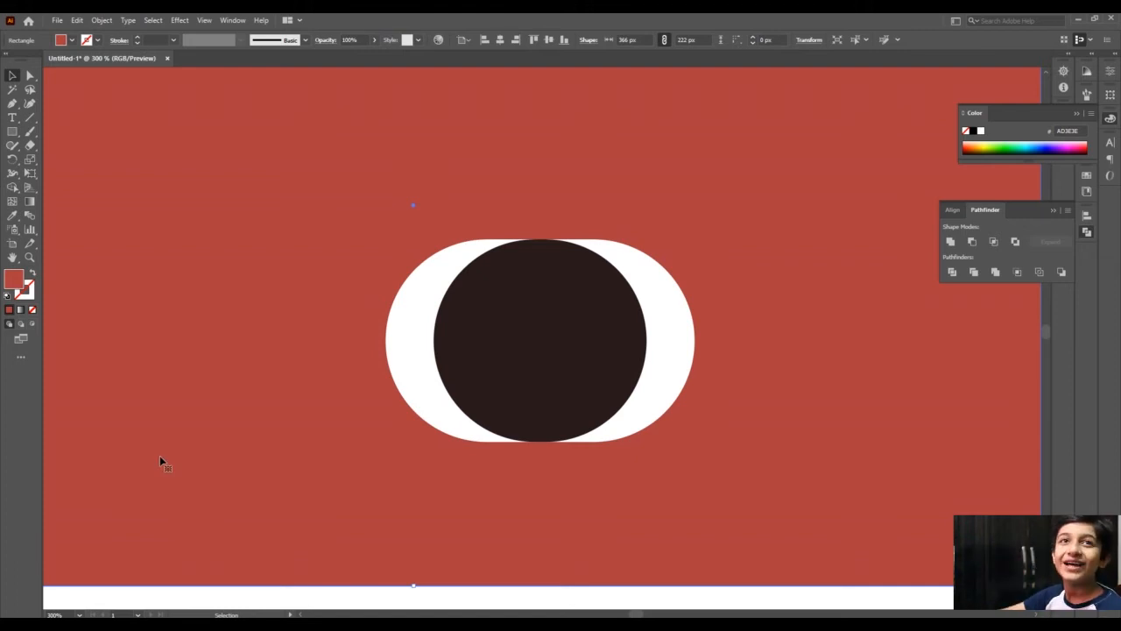
key(Return)
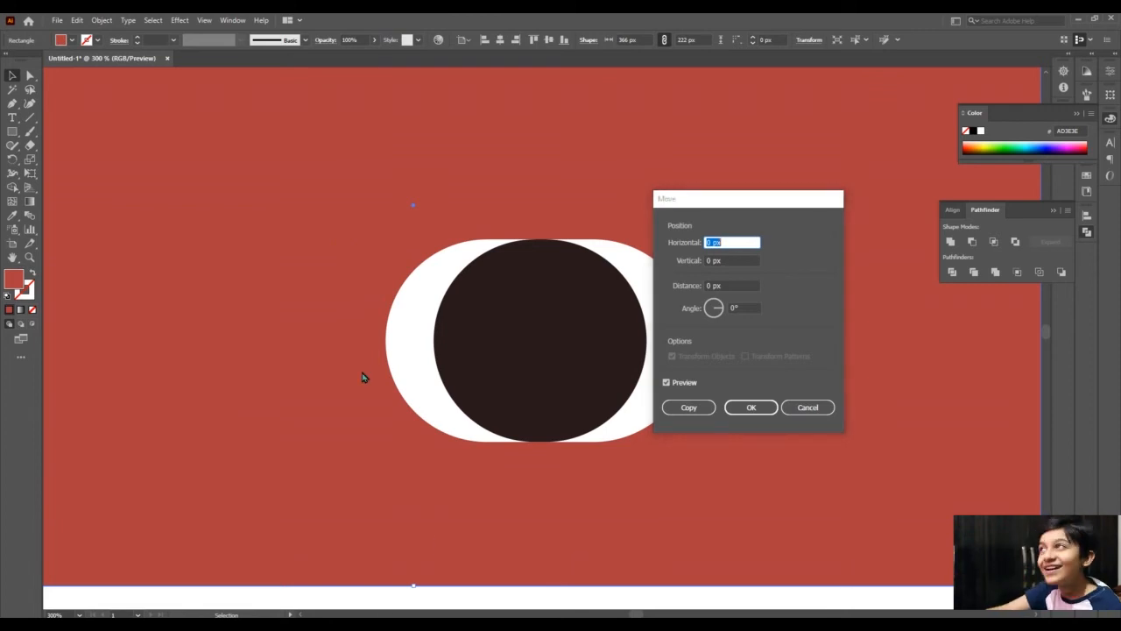
click(796, 410)
Step: Draw a square about 30 × 30 px in the middle of the dark brown circle and fill it with near-black 020101
click(13, 131)
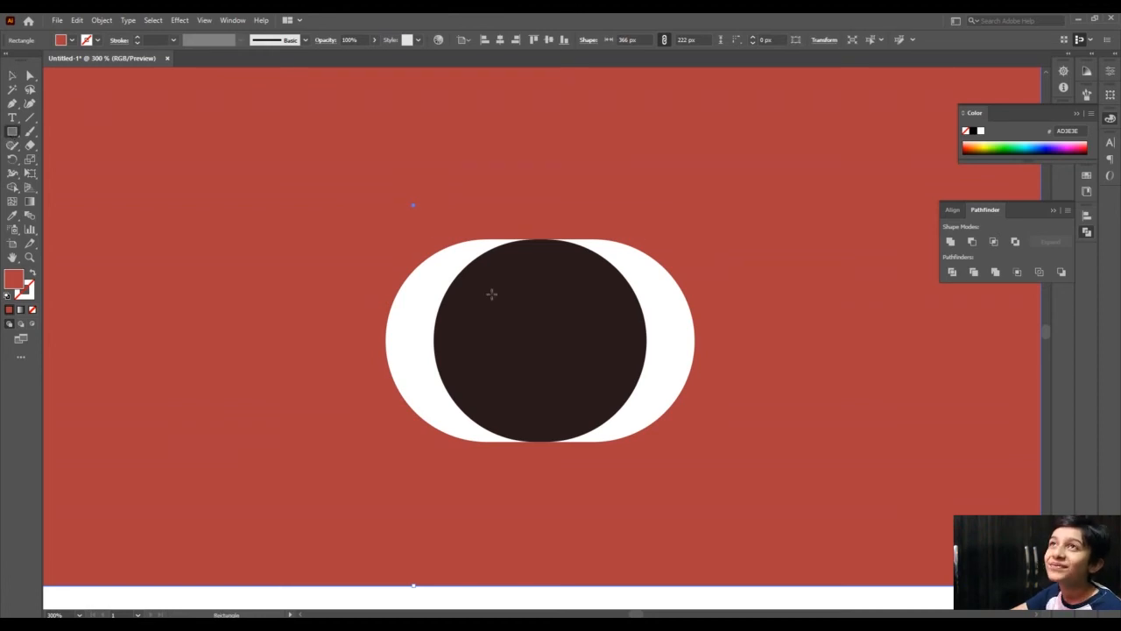
drag(490, 294, 592, 396)
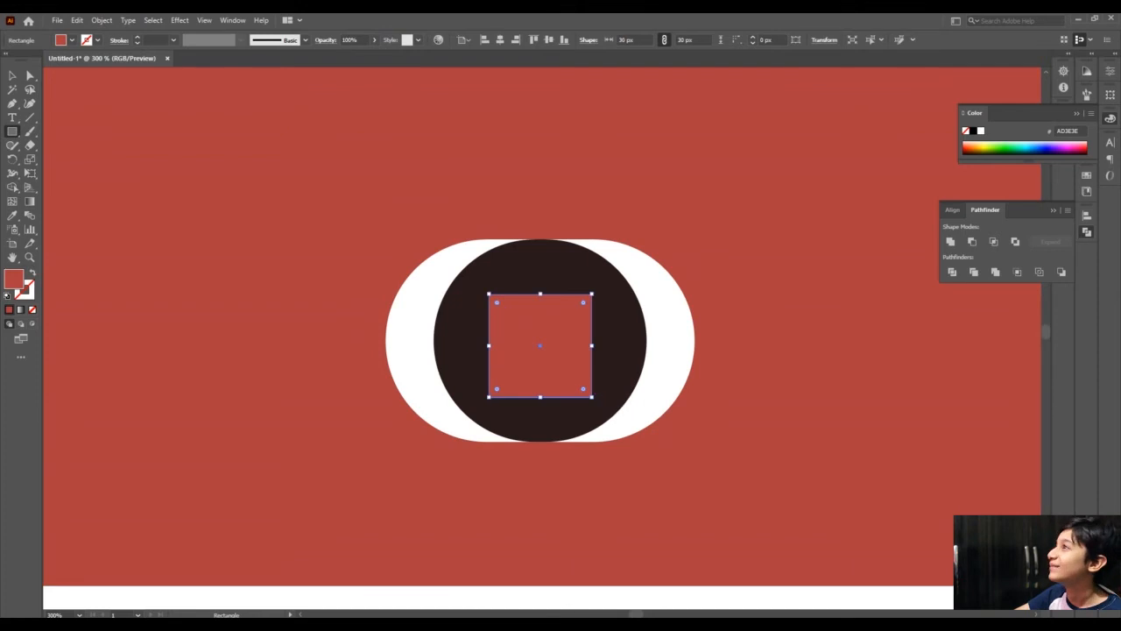
double_click(14, 282)
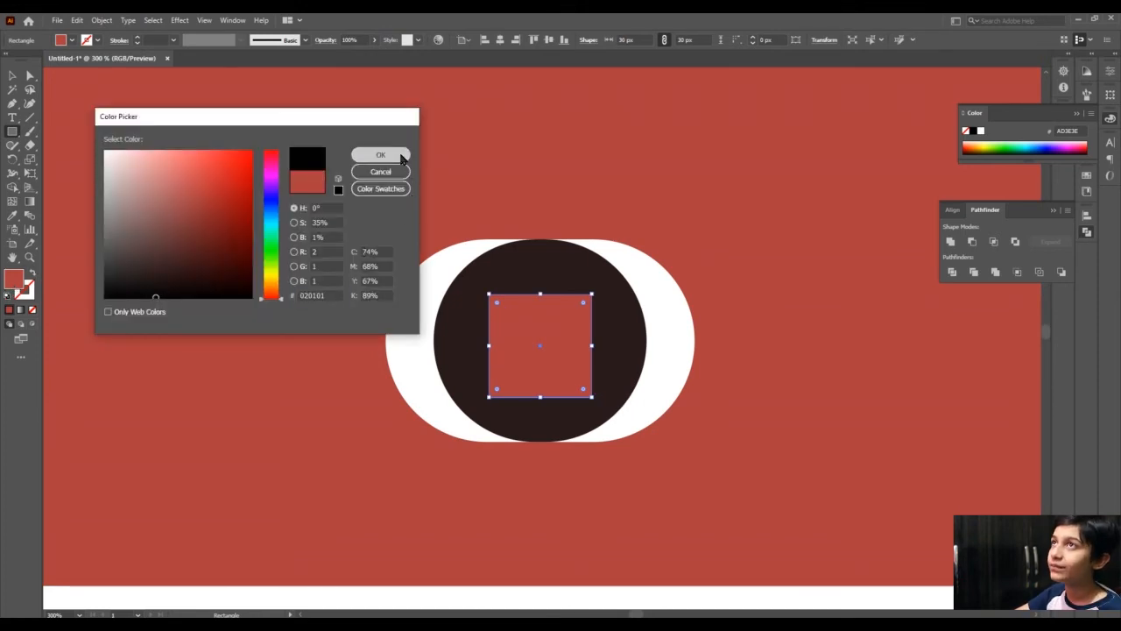
click(401, 156)
Step: Round the black square's corners to the full 15 px so it forms a circular pupil
key(v)
scroll(500, 283, down, 1)
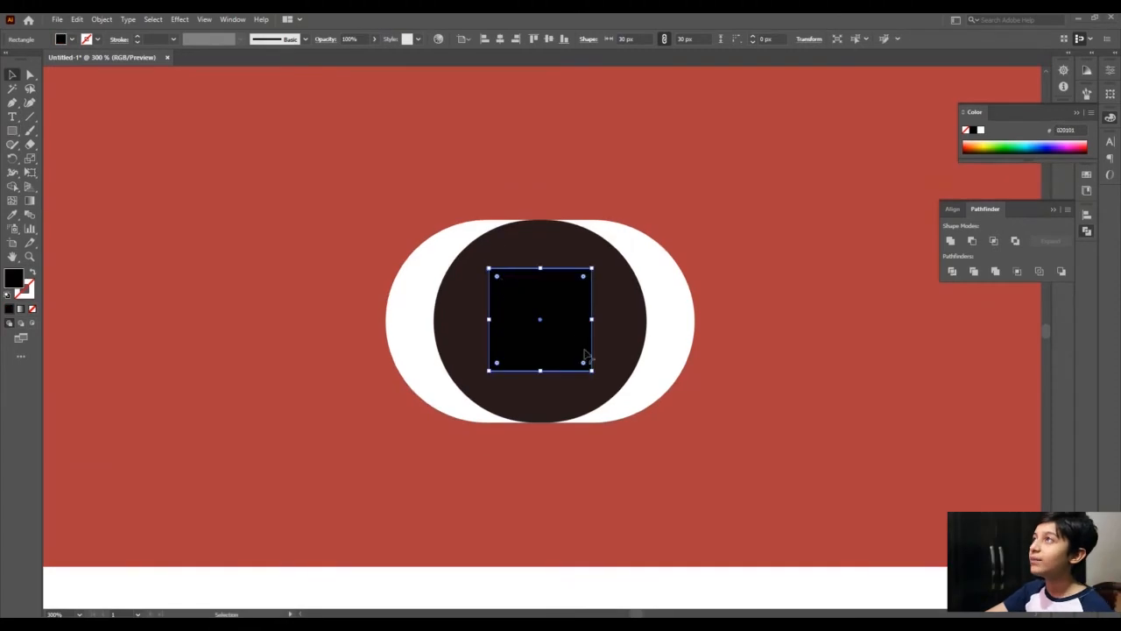
drag(497, 277, 414, 185)
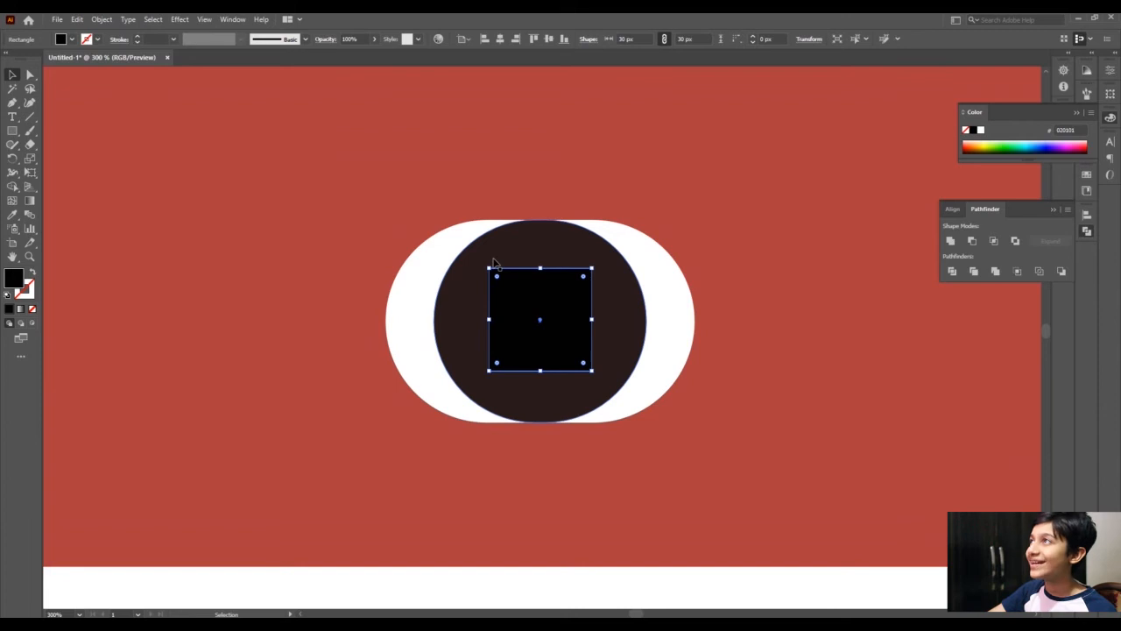
drag(497, 276, 534, 311)
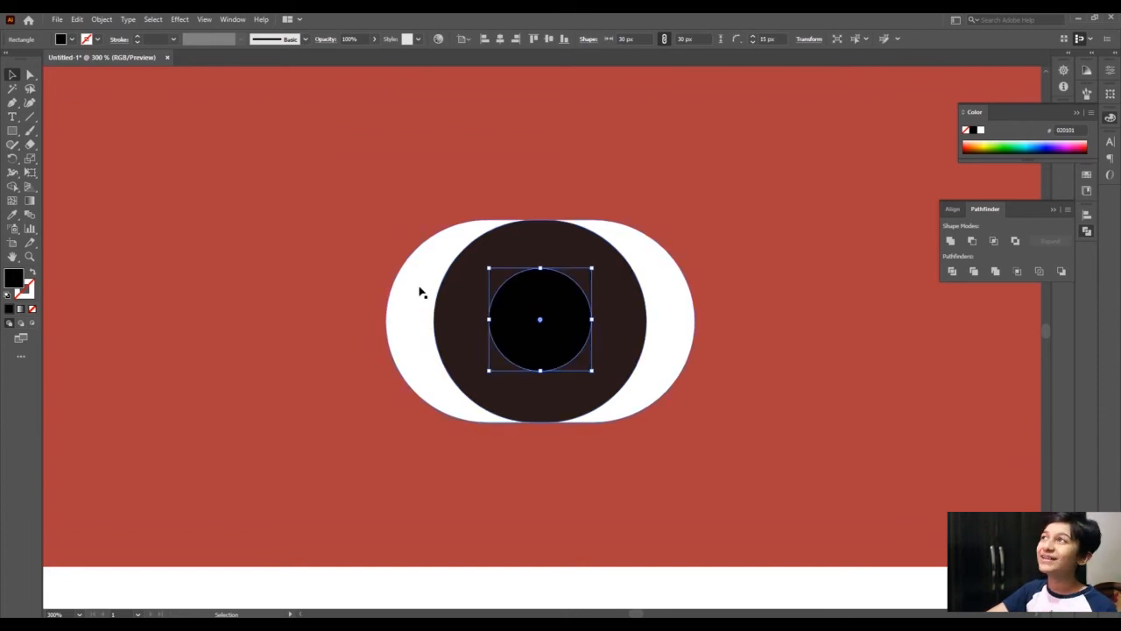
Step: Select the white shape, iris and pupil together and move the eye onto the upper-left area of the tall rectangle
click(421, 291)
key(a)
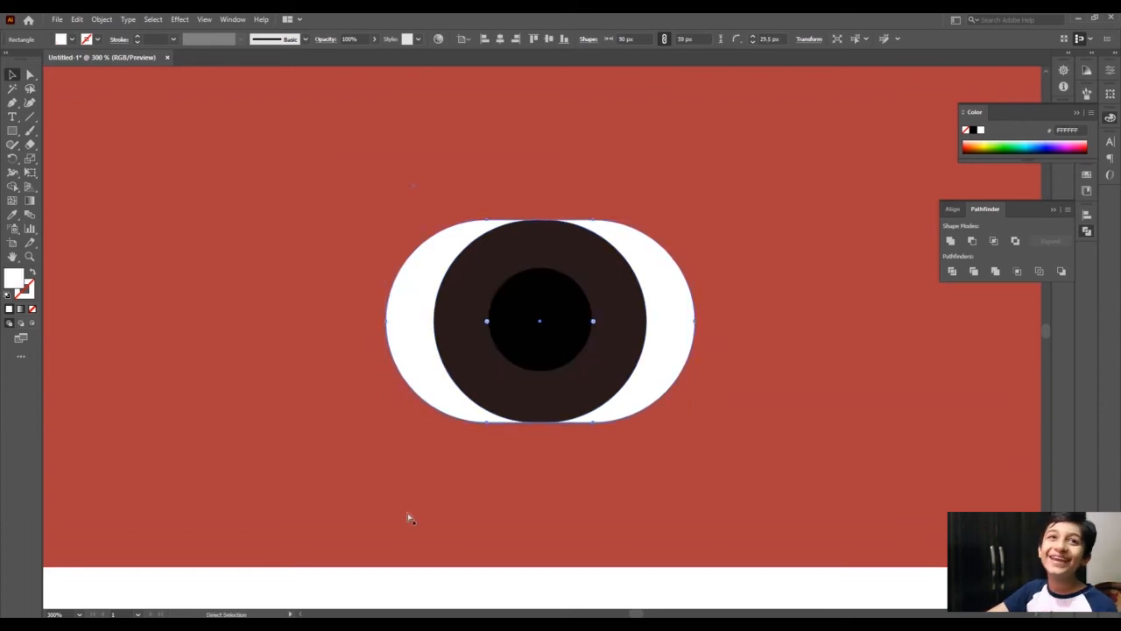
shift+click(476, 384)
shift+click(552, 356)
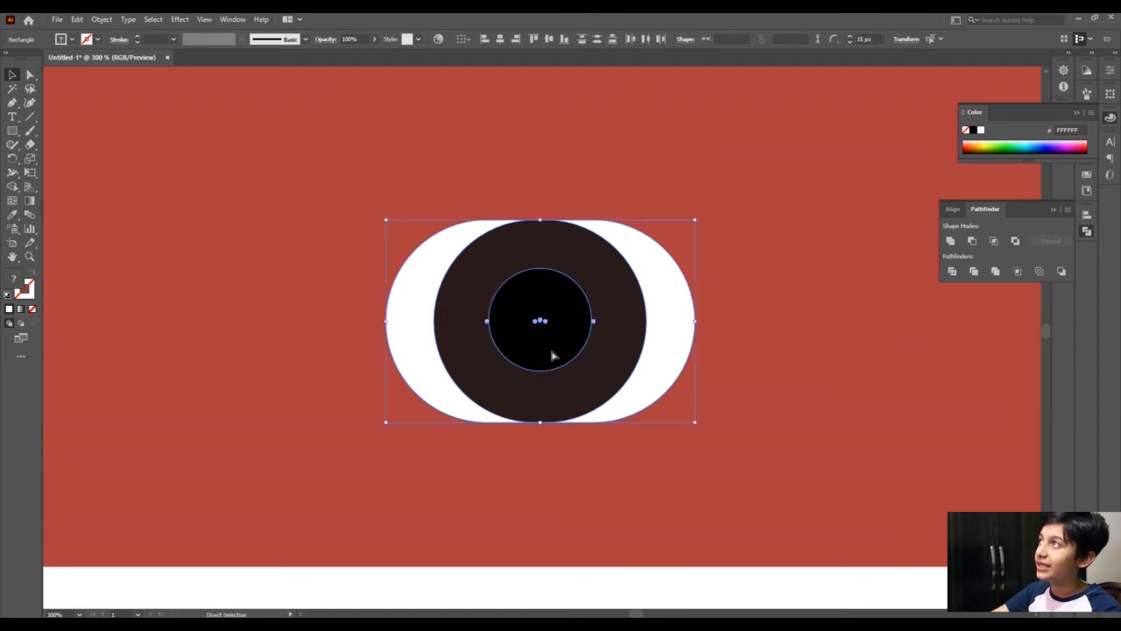
key(ctrl+minus)
key(ctrl+minus)
key(ctrl+minus)
key(ctrl+minus)
key(ctrl+minus)
drag(581, 362, 896, 447)
drag(718, 441, 351, 306)
Step: Round the tall rectangle's corners to about 201.5 px and fill it with the light tan swatch as a face
click(575, 380)
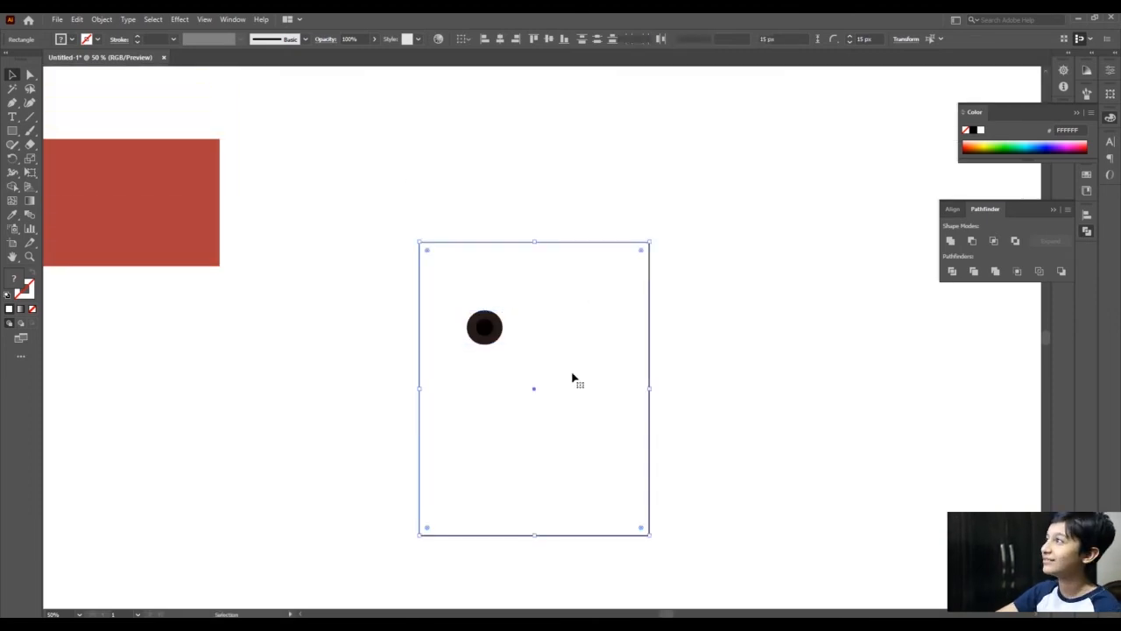
drag(646, 258, 371, 586)
click(1111, 75)
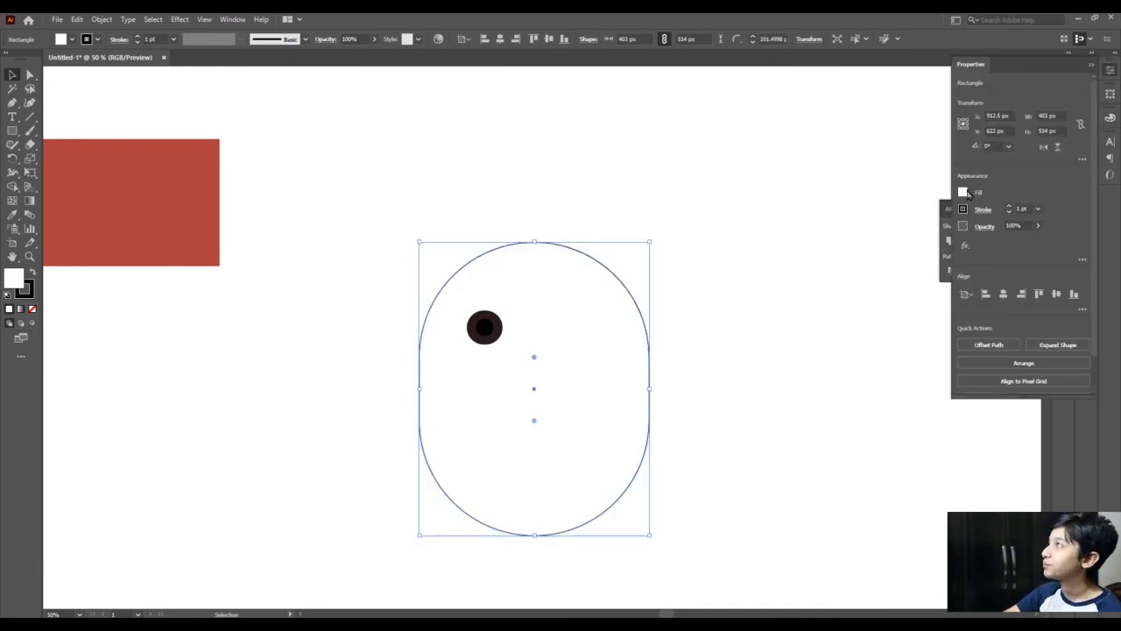
click(963, 192)
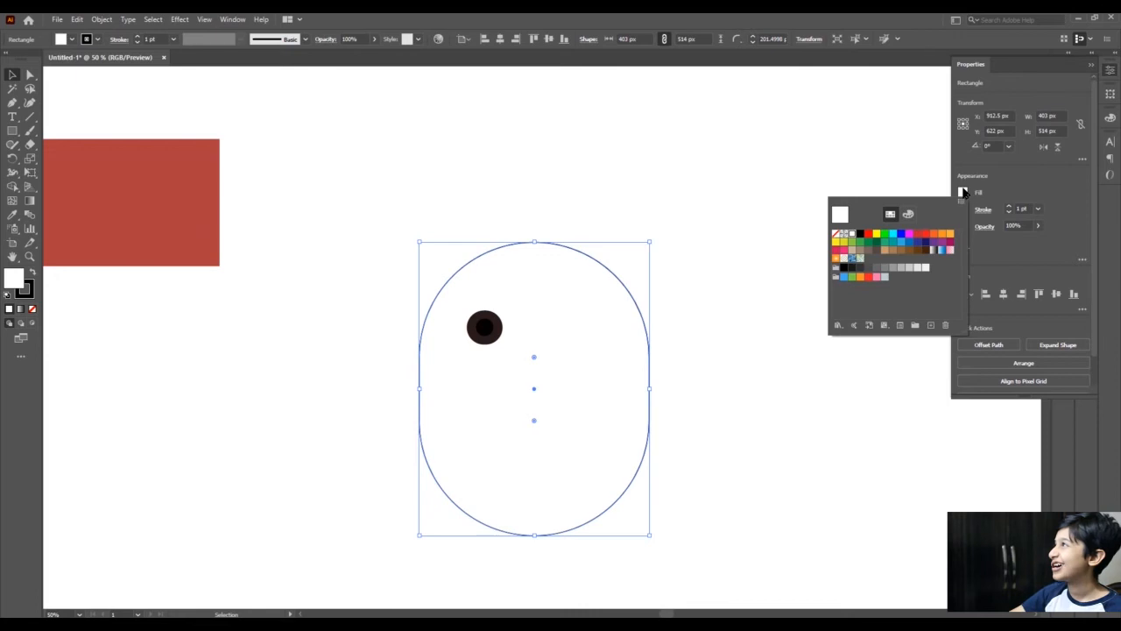
click(885, 250)
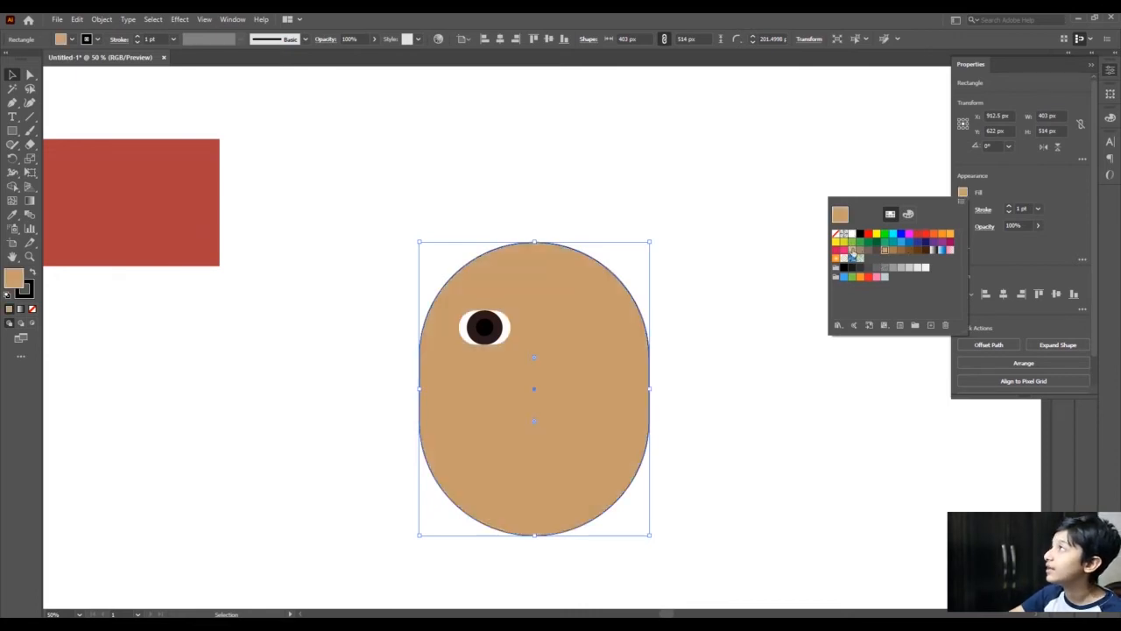
click(852, 252)
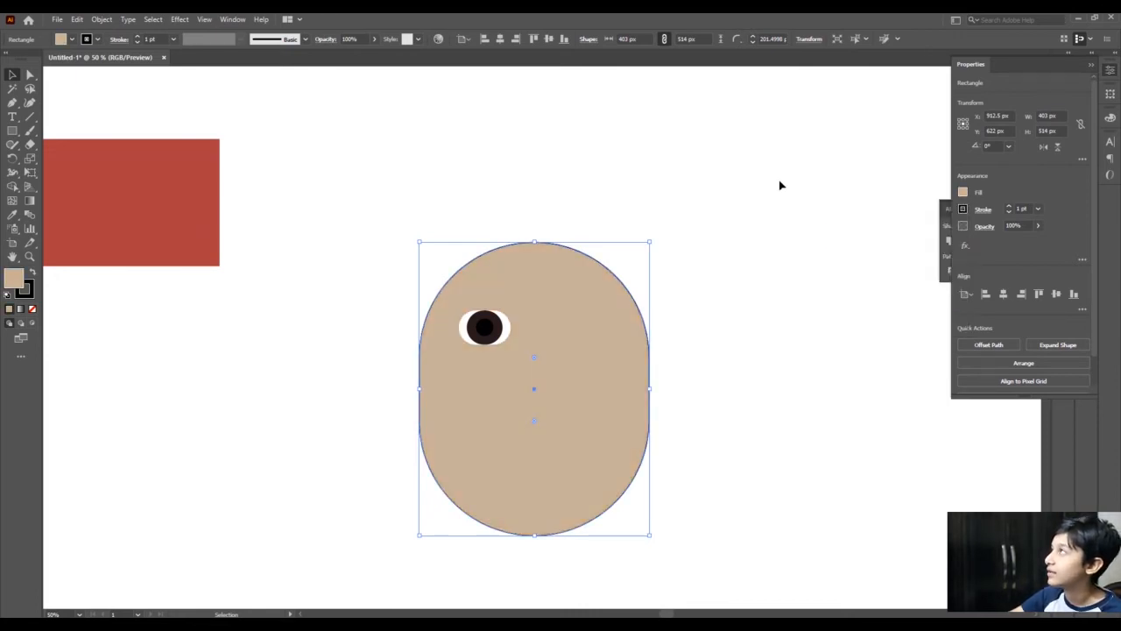
click(770, 201)
click(623, 320)
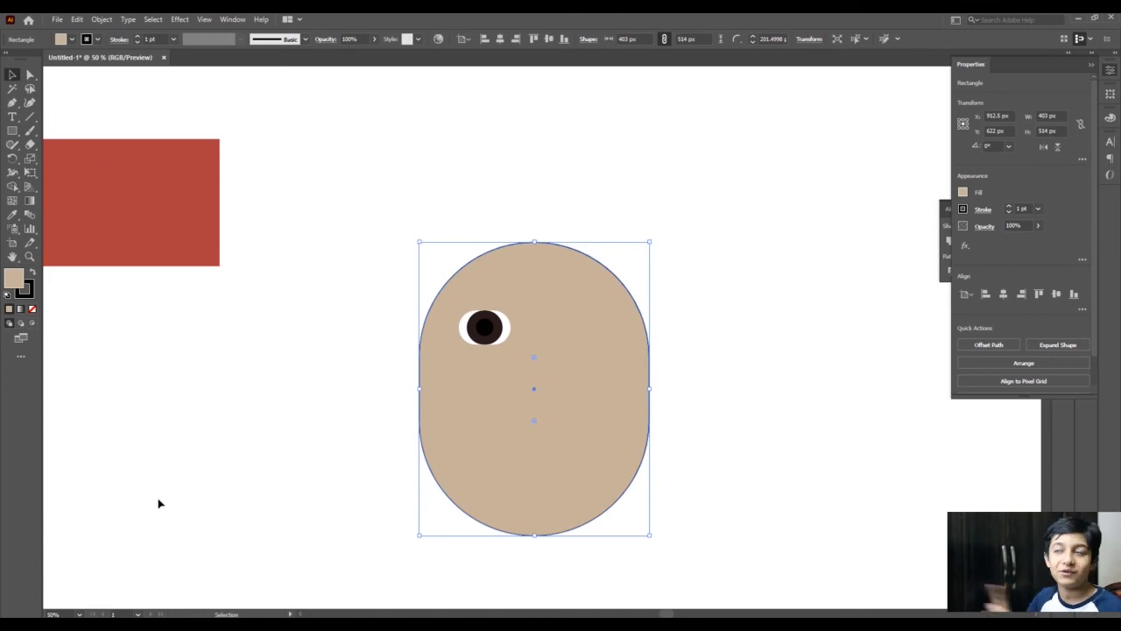
click(641, 197)
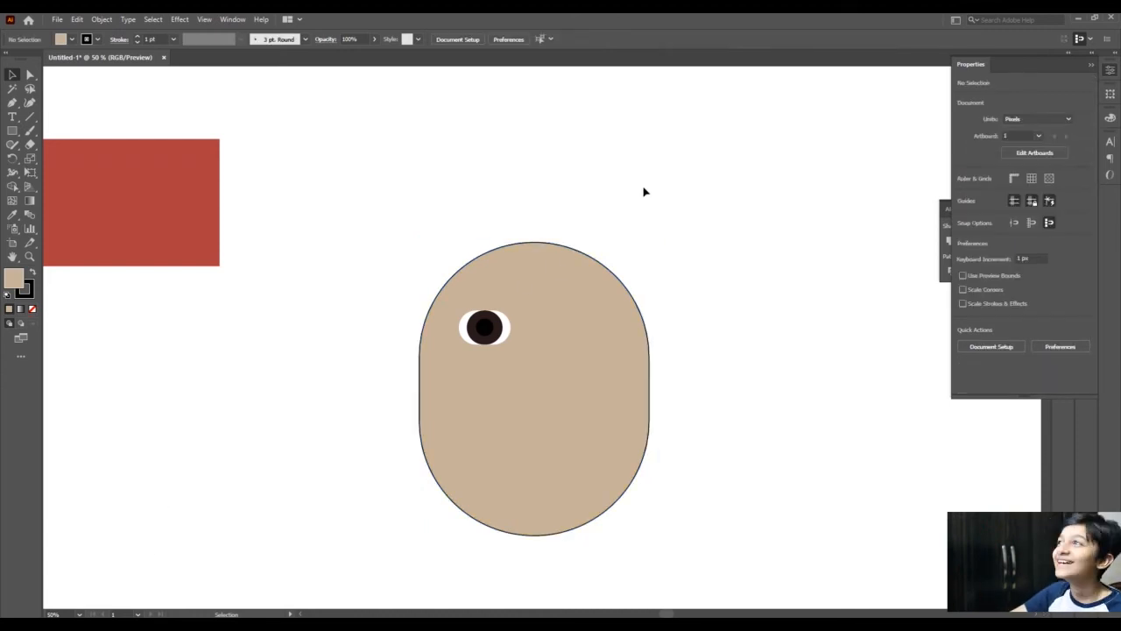
Step: Reduce the tan face shape's stroke weight until the outline is removed, and clear the selection
click(628, 300)
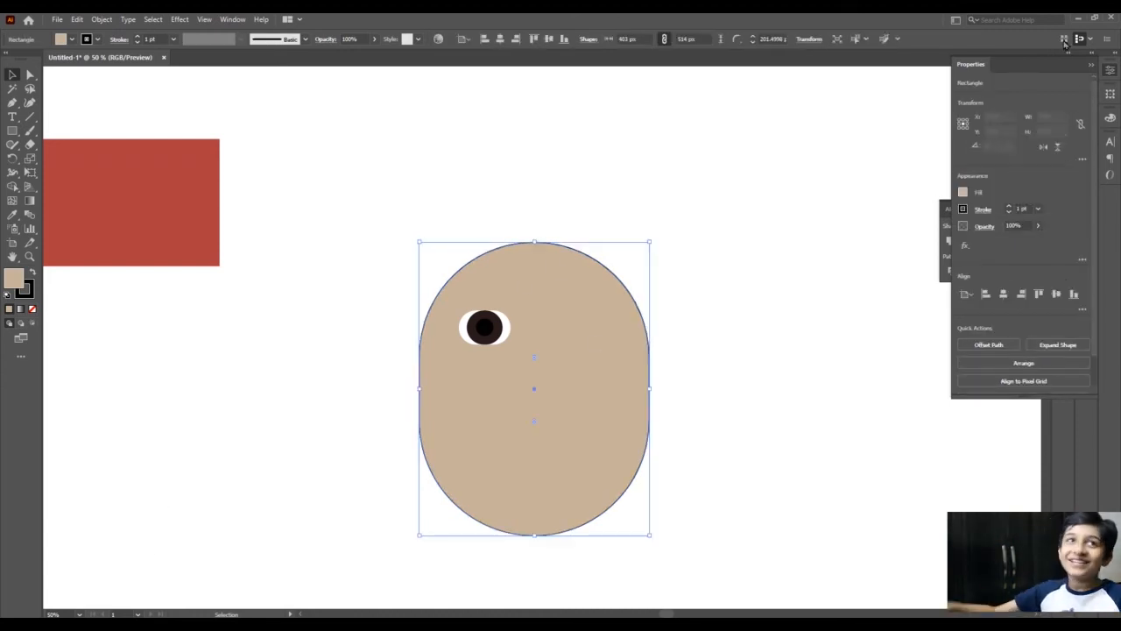
click(1037, 208)
click(1043, 227)
click(1009, 213)
click(1009, 213)
click(1009, 213)
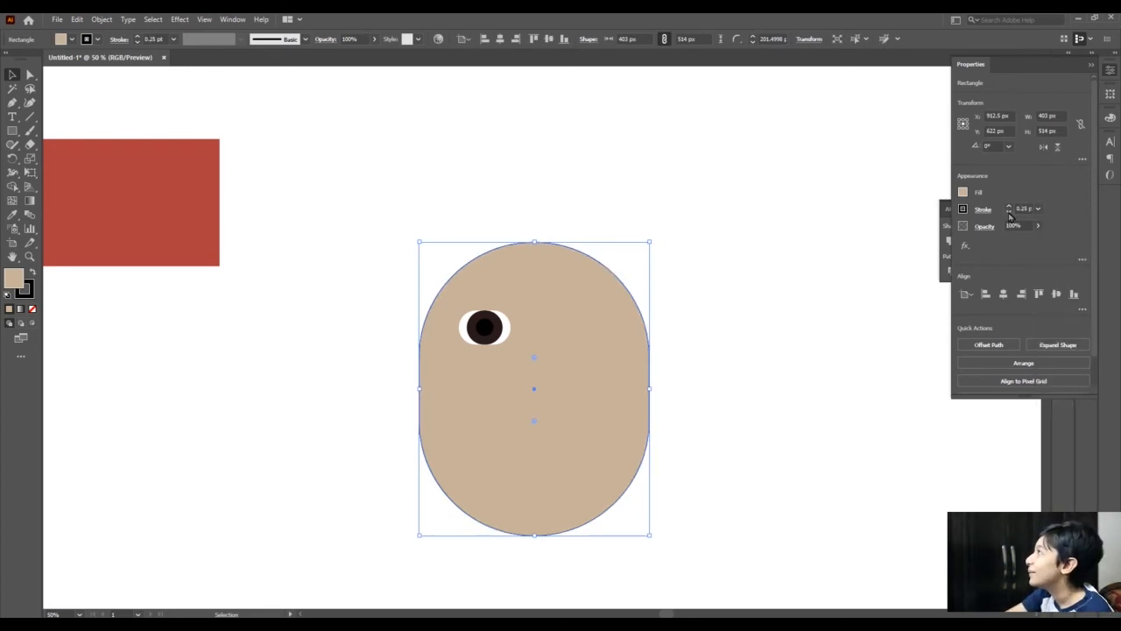
click(1009, 213)
click(878, 280)
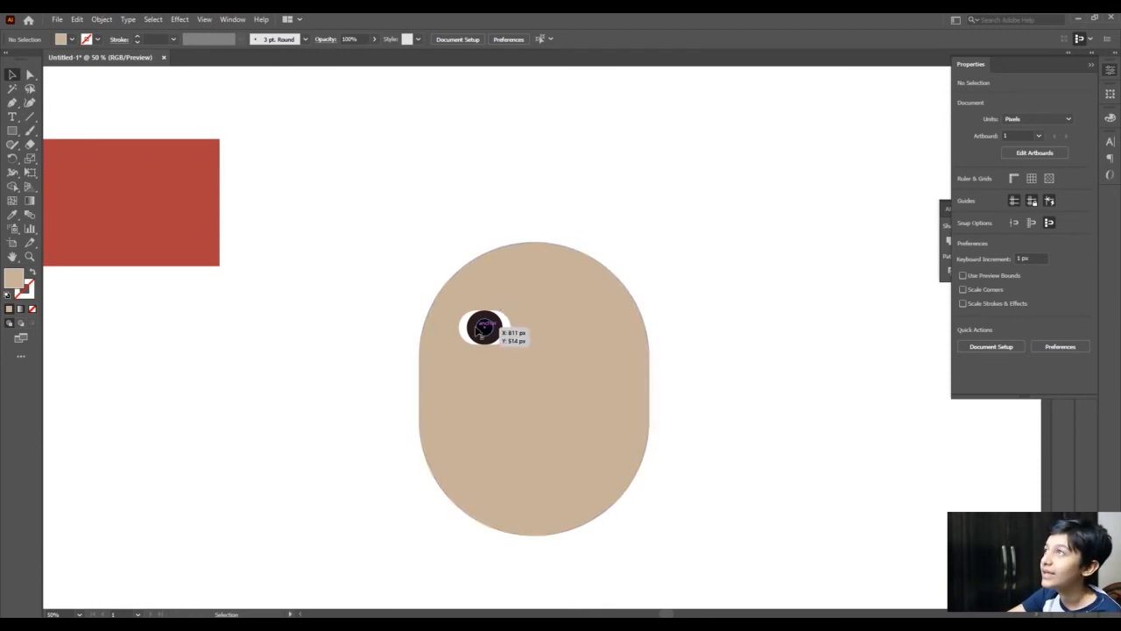
Step: Try moving the tan face shape upward, undo the move and clear the selection
click(529, 291)
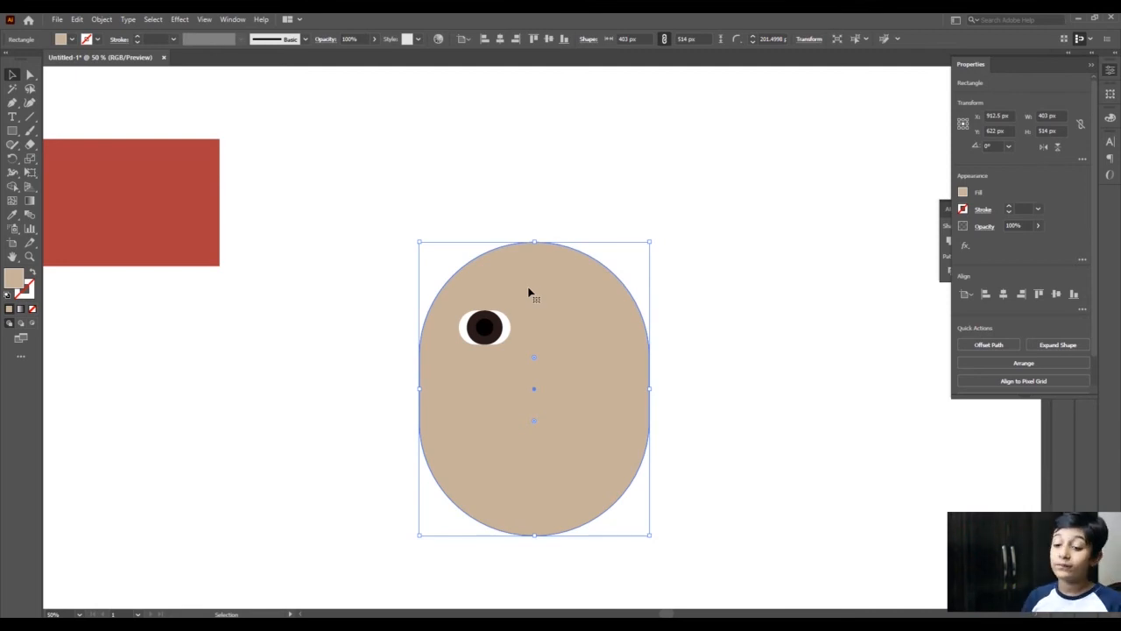
drag(523, 309, 573, 213)
key(ctrl+z)
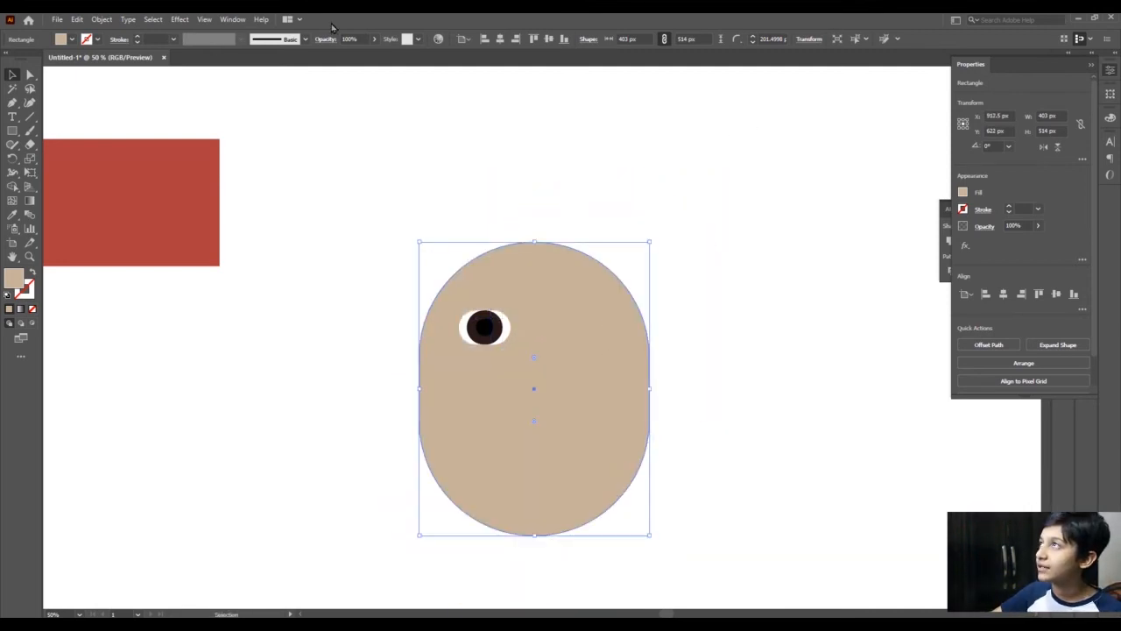
click(403, 268)
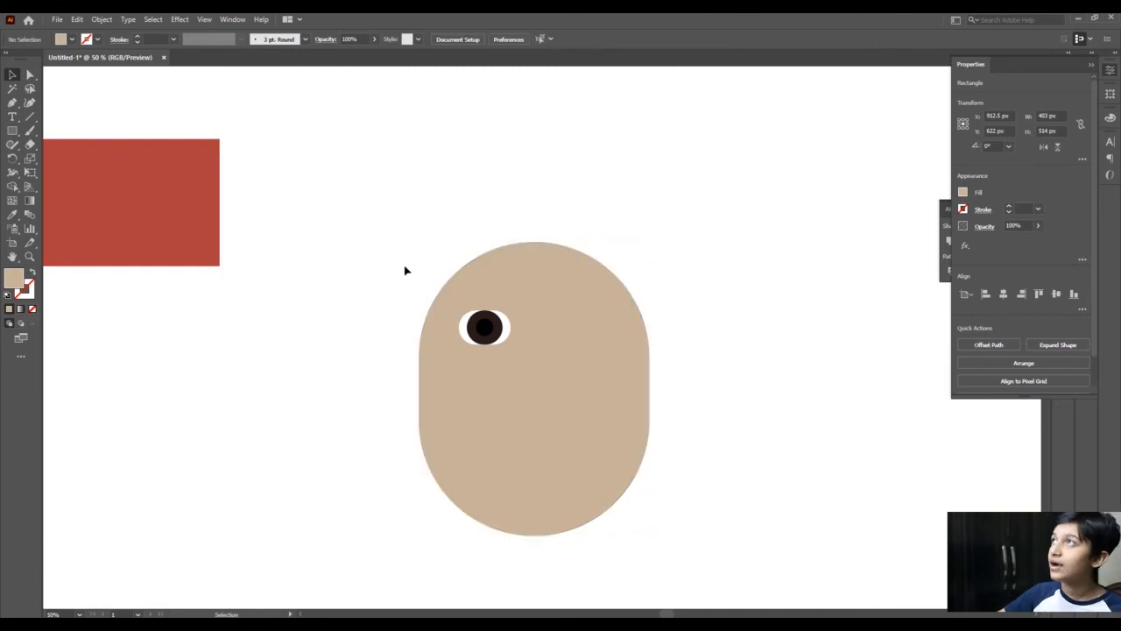
Step: Try moving the face shape and the white of the eye separately, undoing each move
drag(452, 306, 485, 303)
key(ctrl+z)
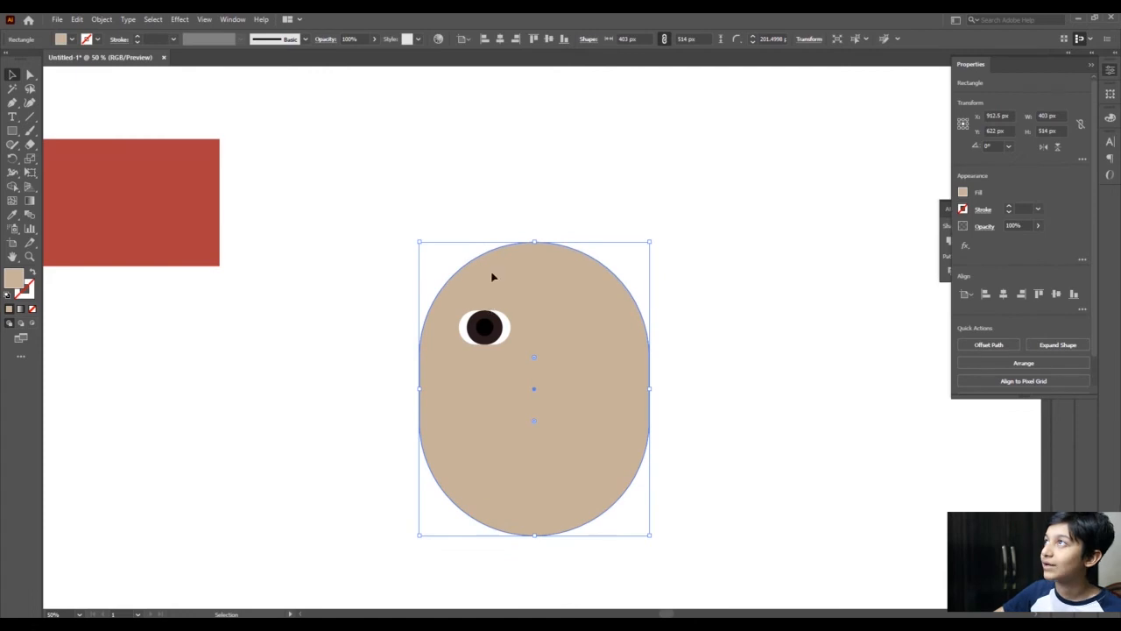
drag(464, 328, 512, 311)
key(ctrl+z)
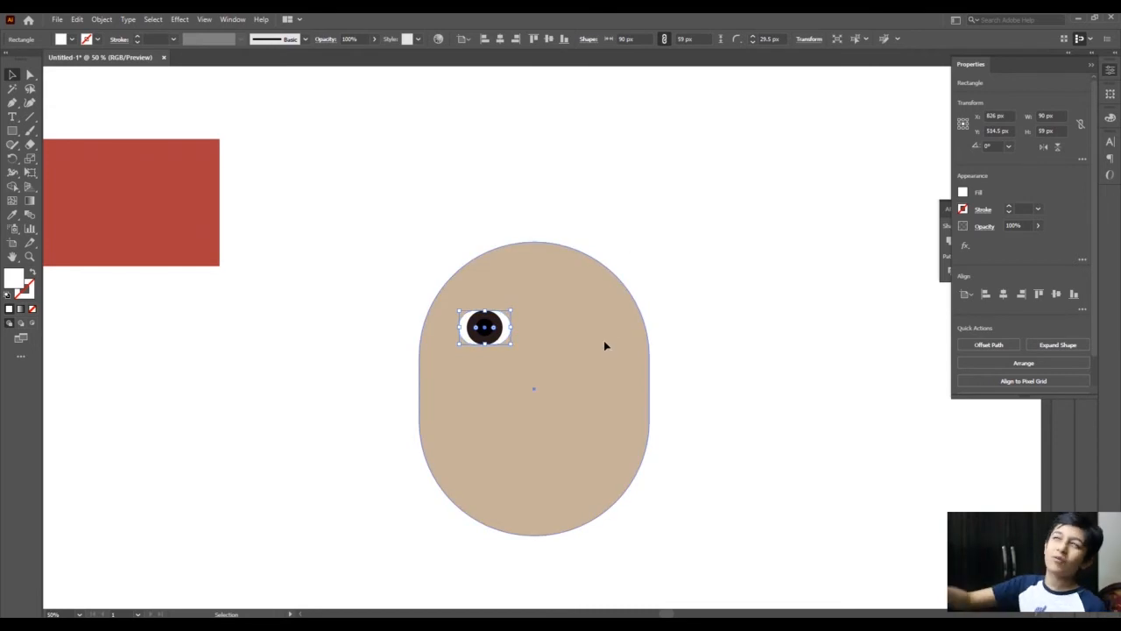
click(574, 367)
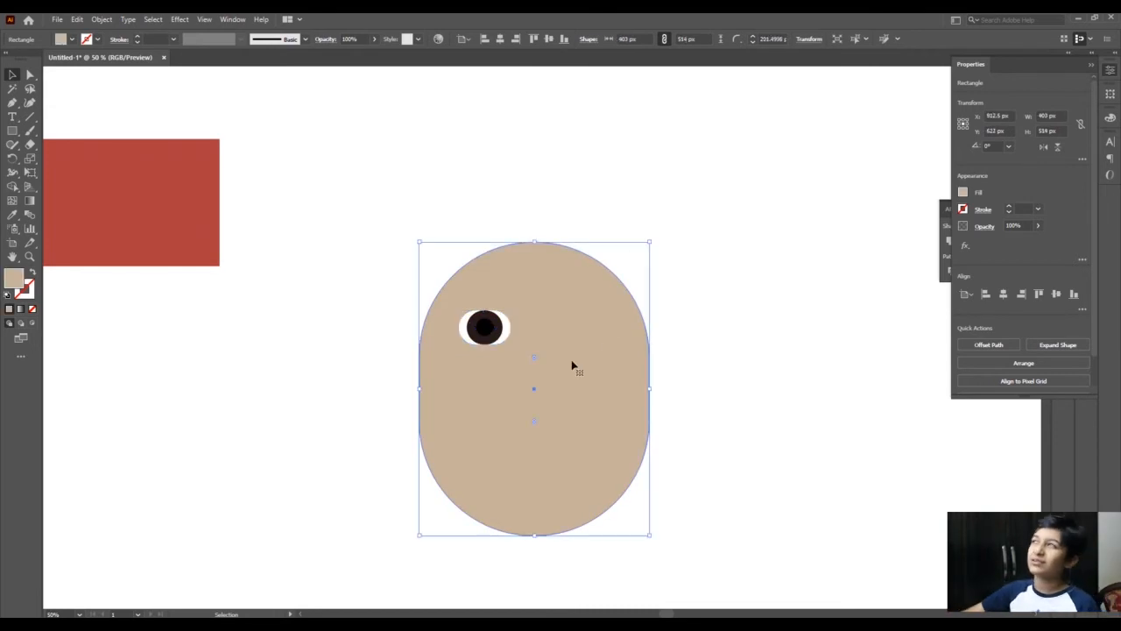
click(743, 477)
click(638, 418)
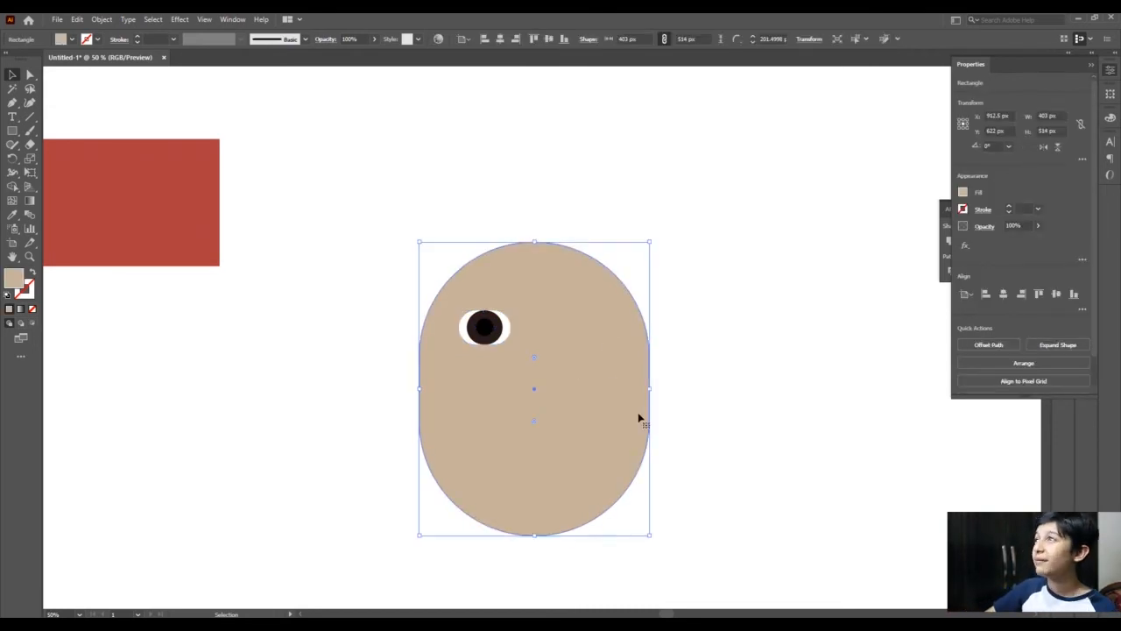
key(a)
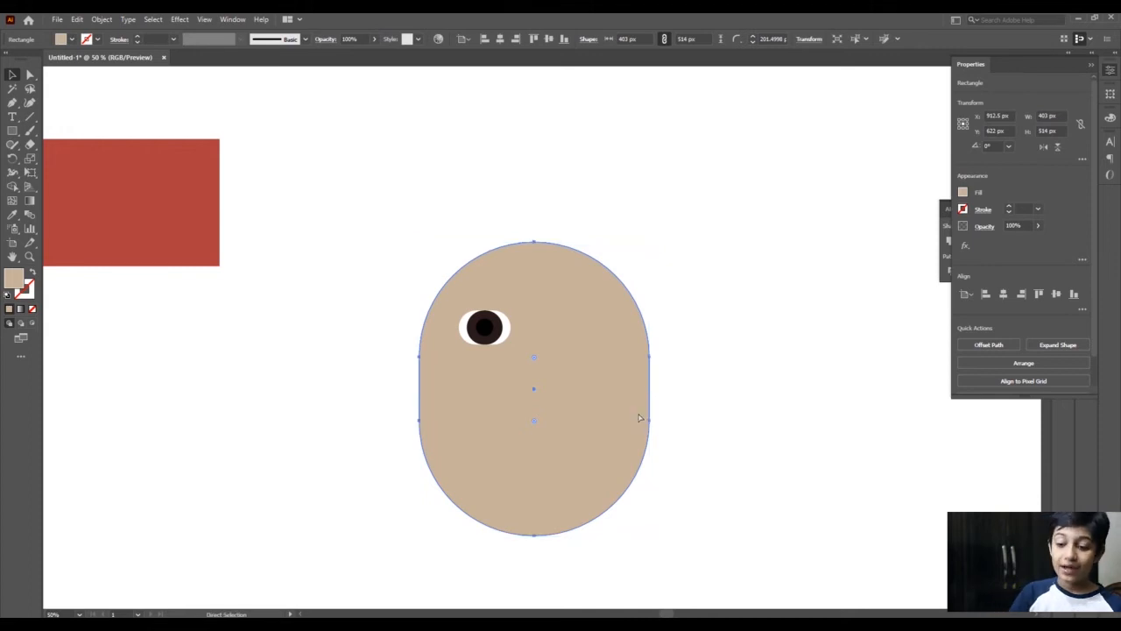
key(ctrl+shift+a)
key(v)
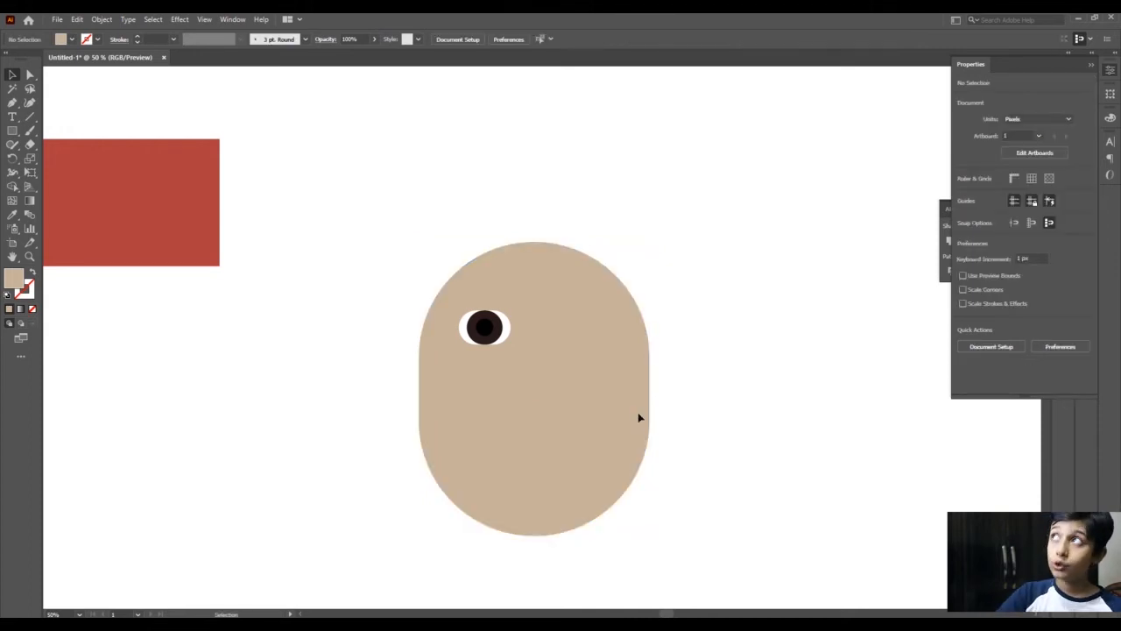
click(485, 327)
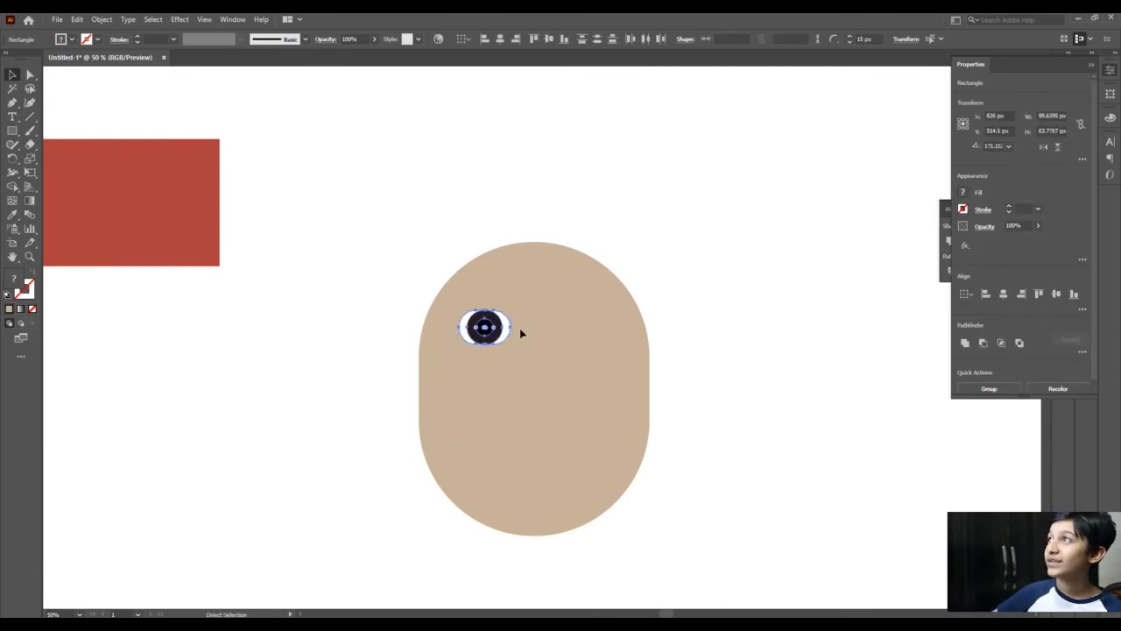
key(ctrl+shift+a)
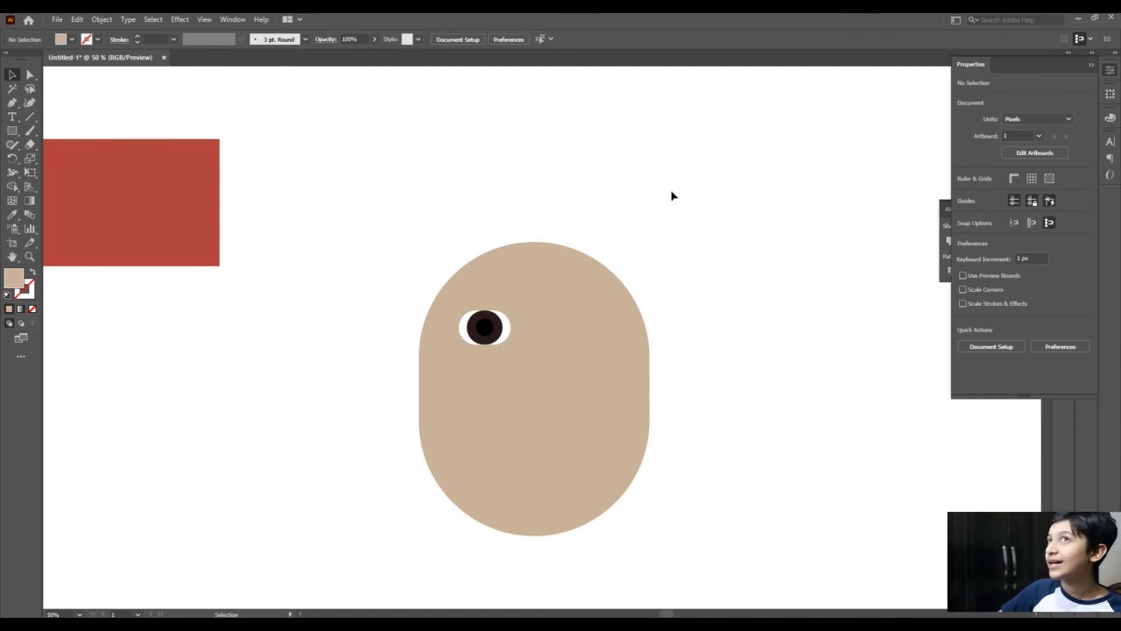
click(582, 451)
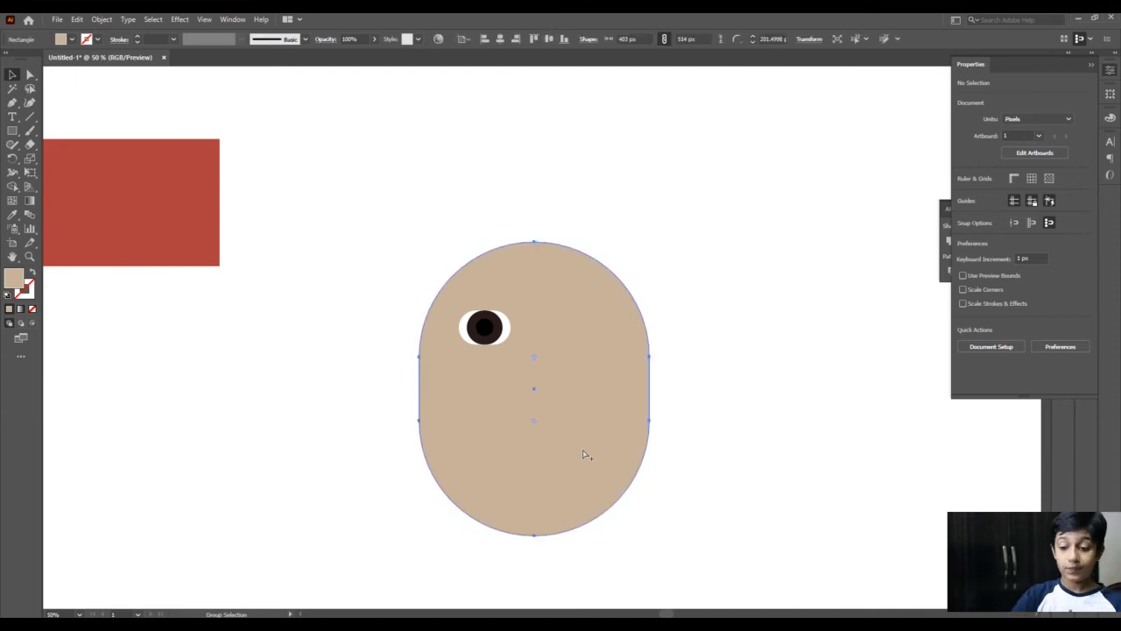
click(744, 344)
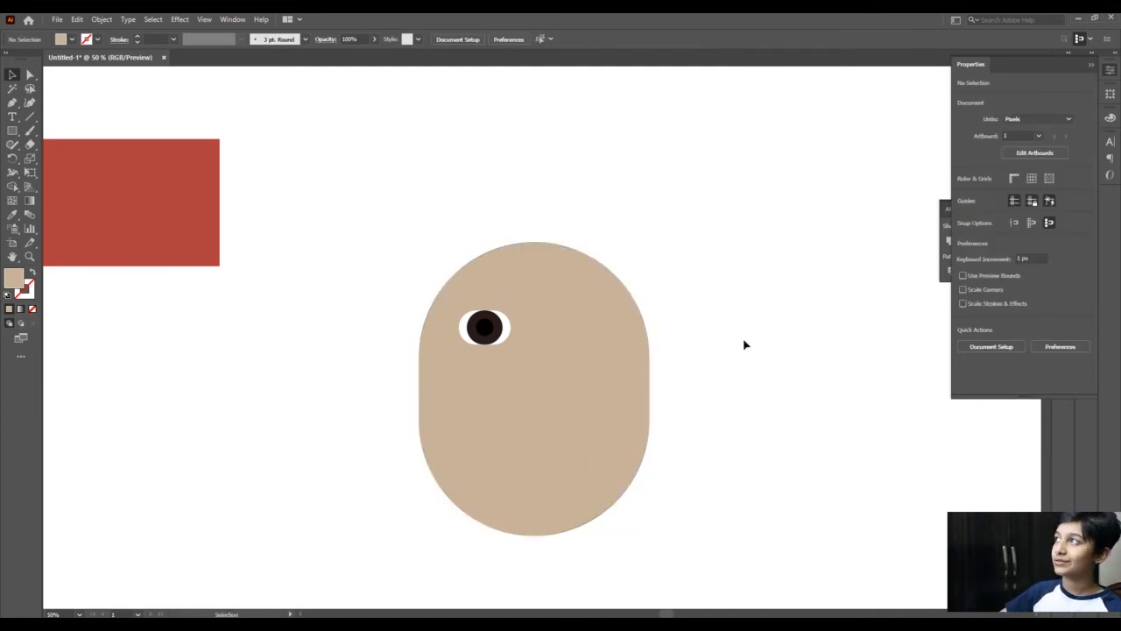
click(101, 20)
click(103, 21)
click(127, 19)
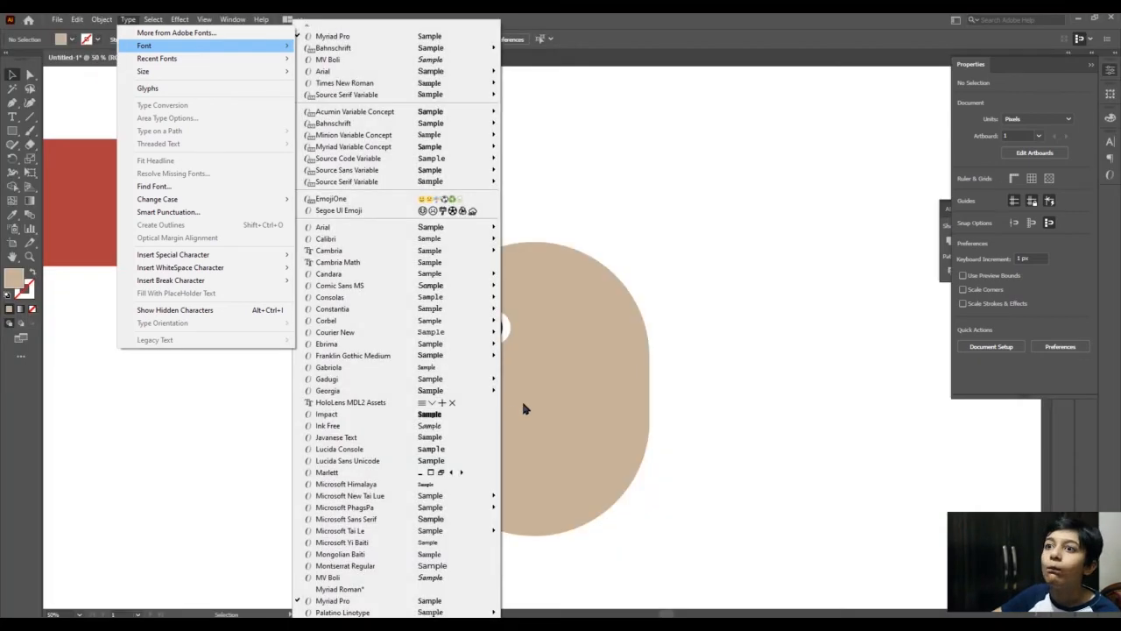
click(523, 409)
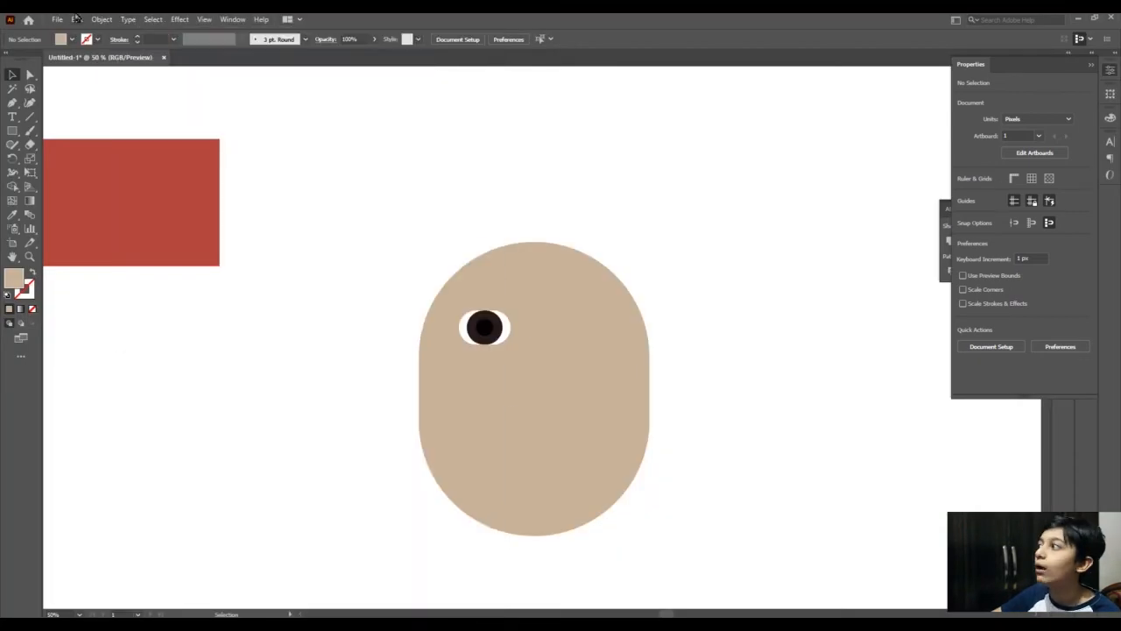
click(102, 19)
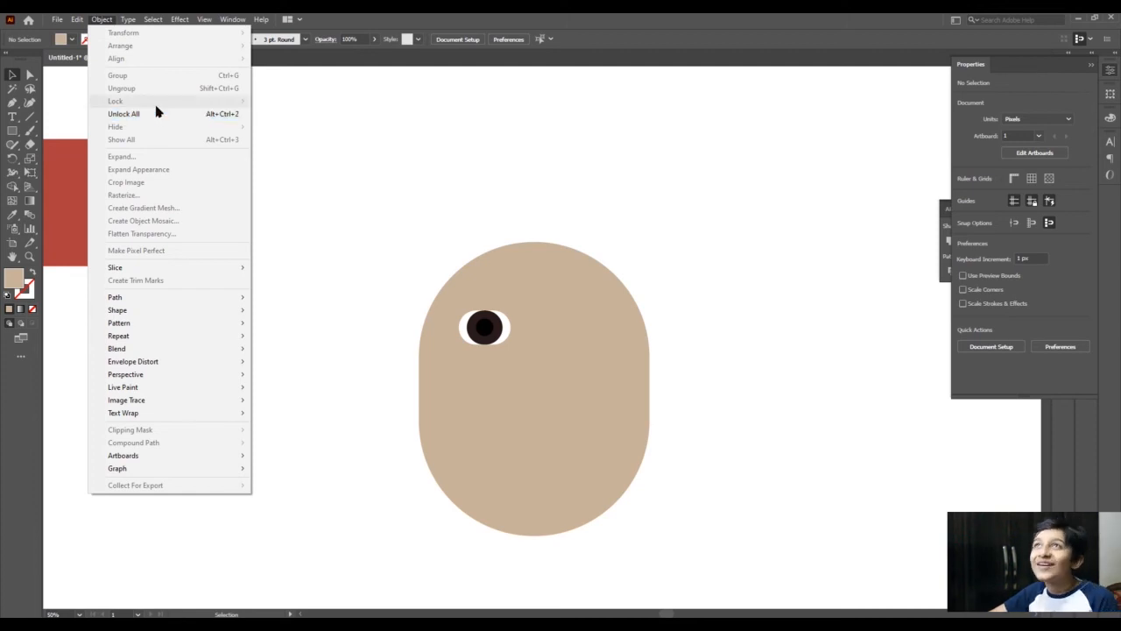
click(457, 200)
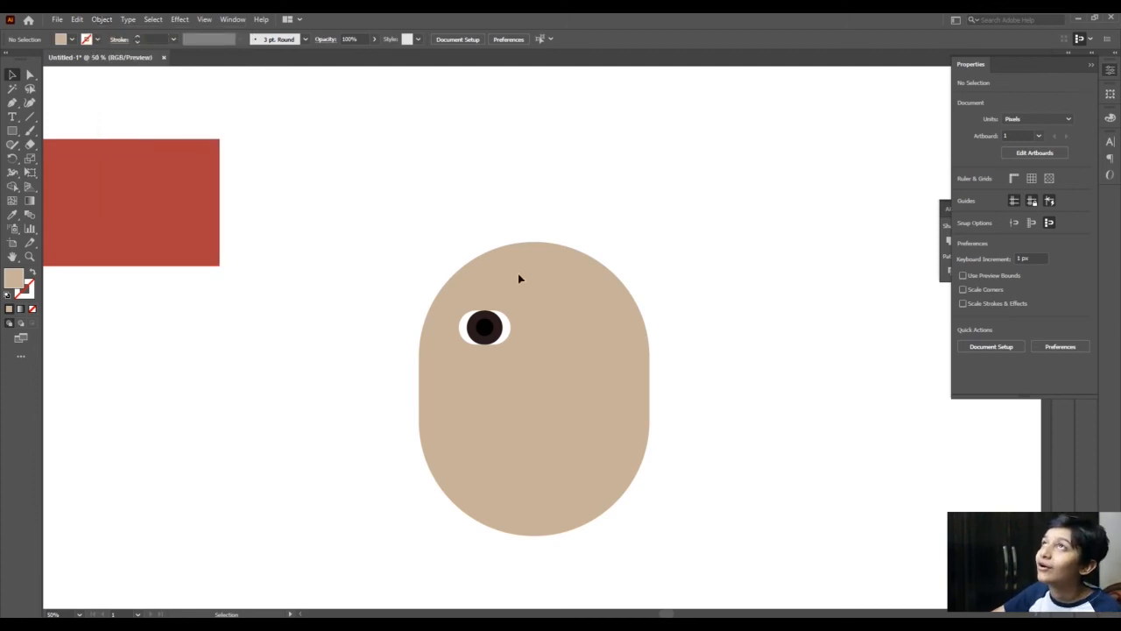
Step: Select the tan face shape and lock it in place
key(ctrl)
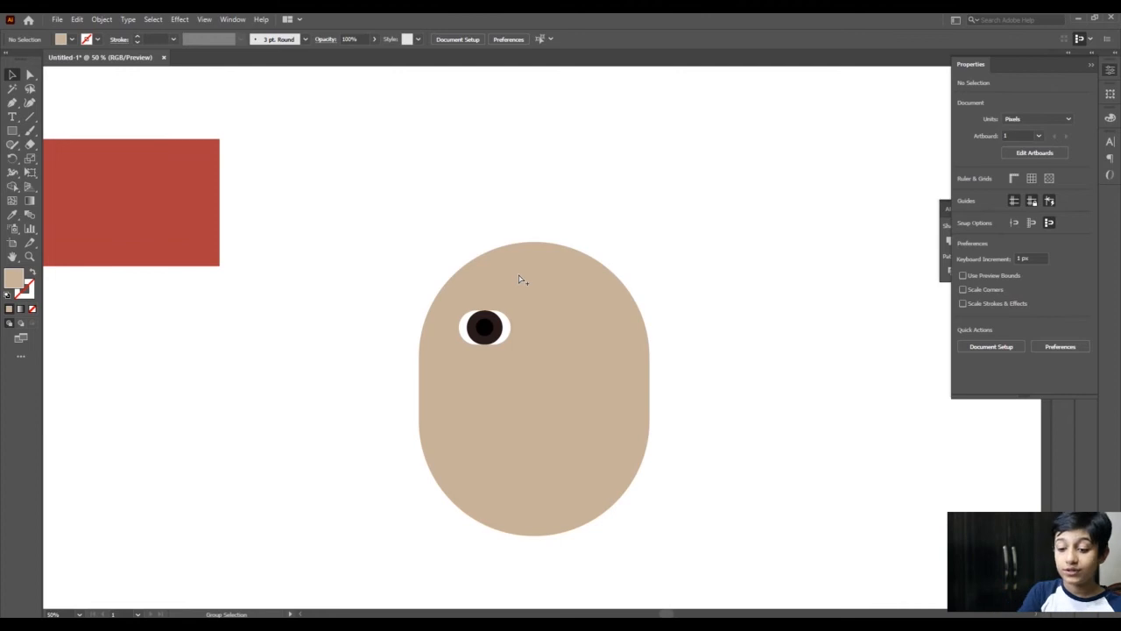
click(518, 279)
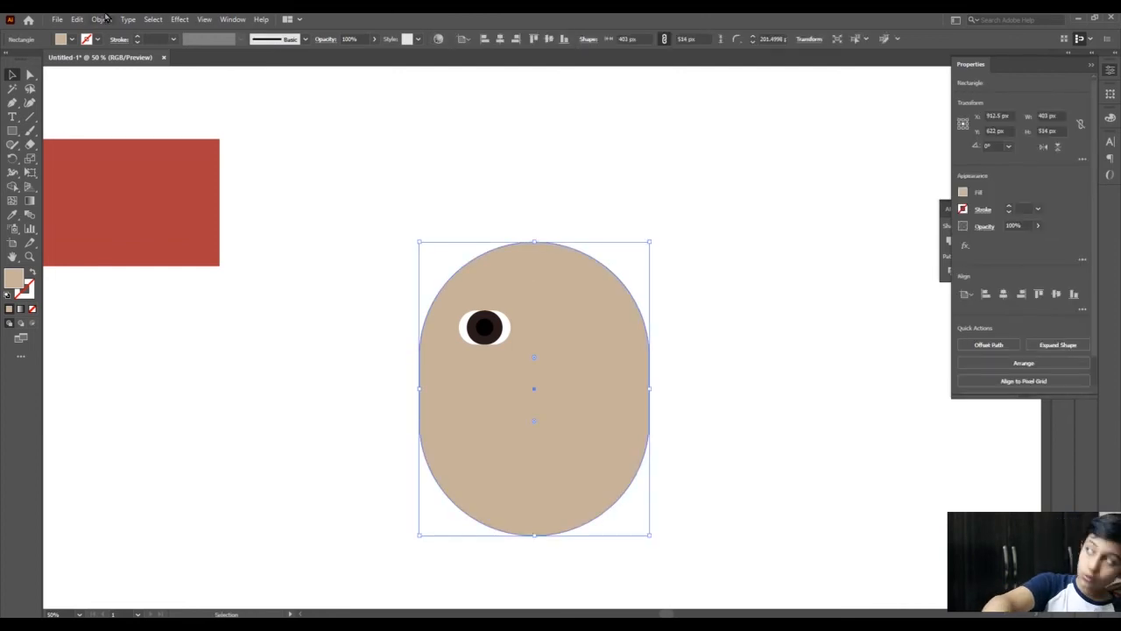
click(128, 19)
mouse_move(101, 18)
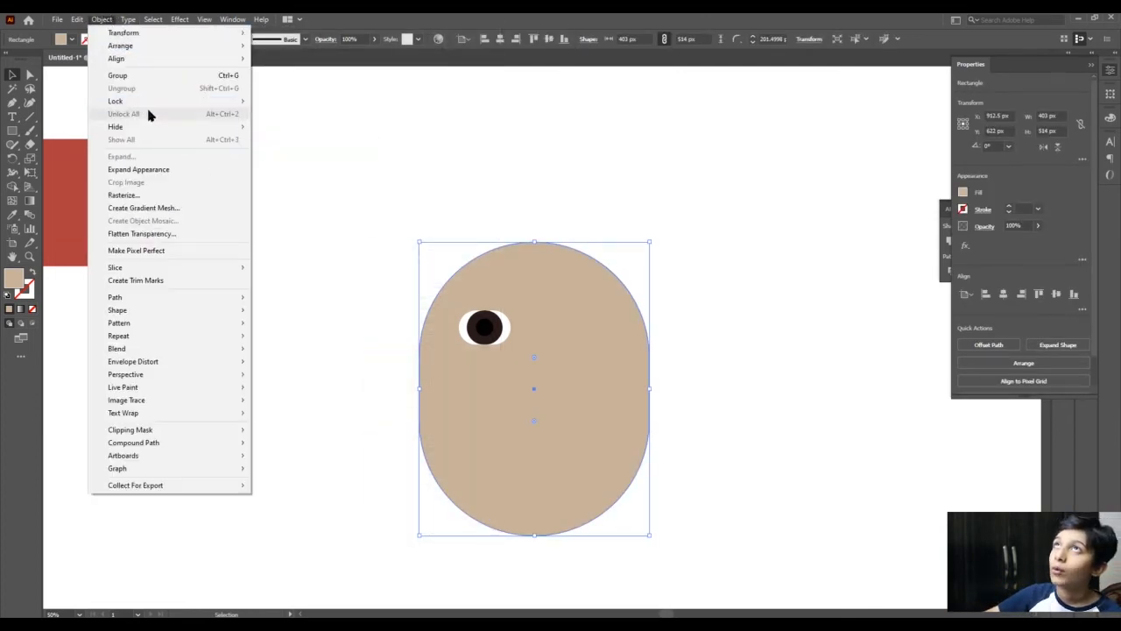
mouse_move(220, 102)
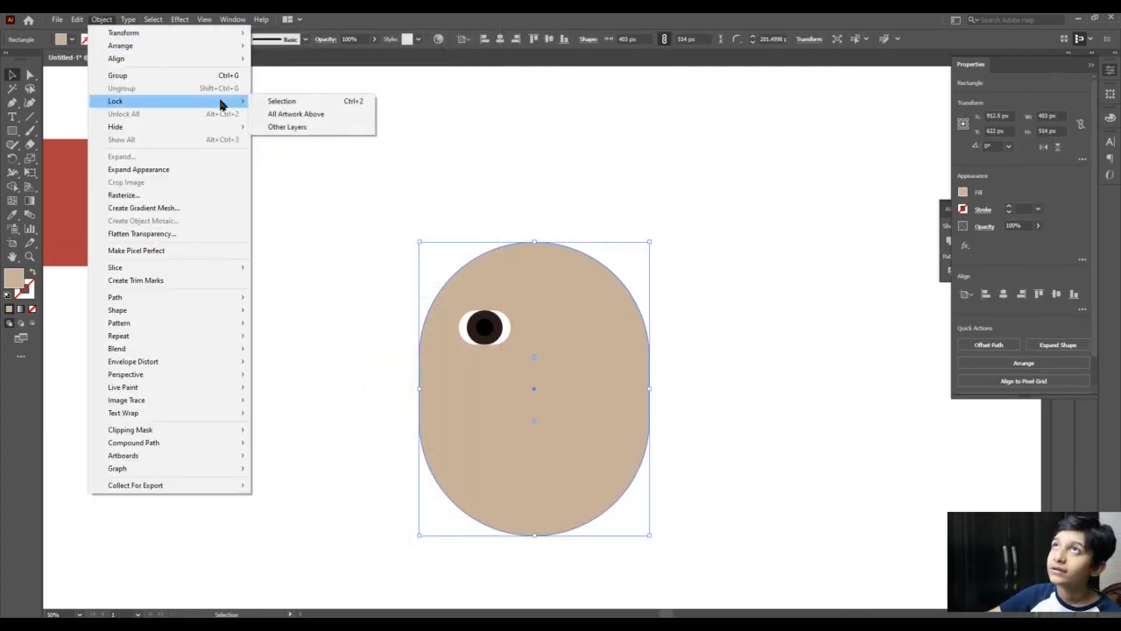
click(268, 102)
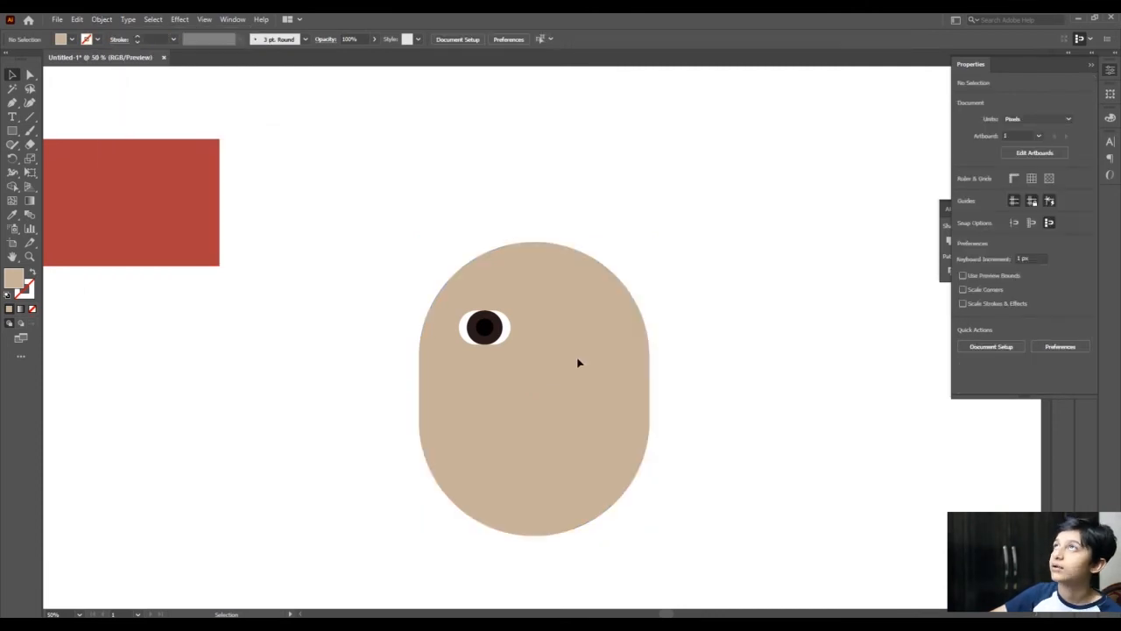
Step: Select all parts of the eye, try rotating it and return its rotation to 0°
drag(527, 294, 447, 382)
mouse_move(517, 308)
mouse_down()
mouse_move(556, 328)
mouse_move(518, 317)
mouse_up()
click(527, 312)
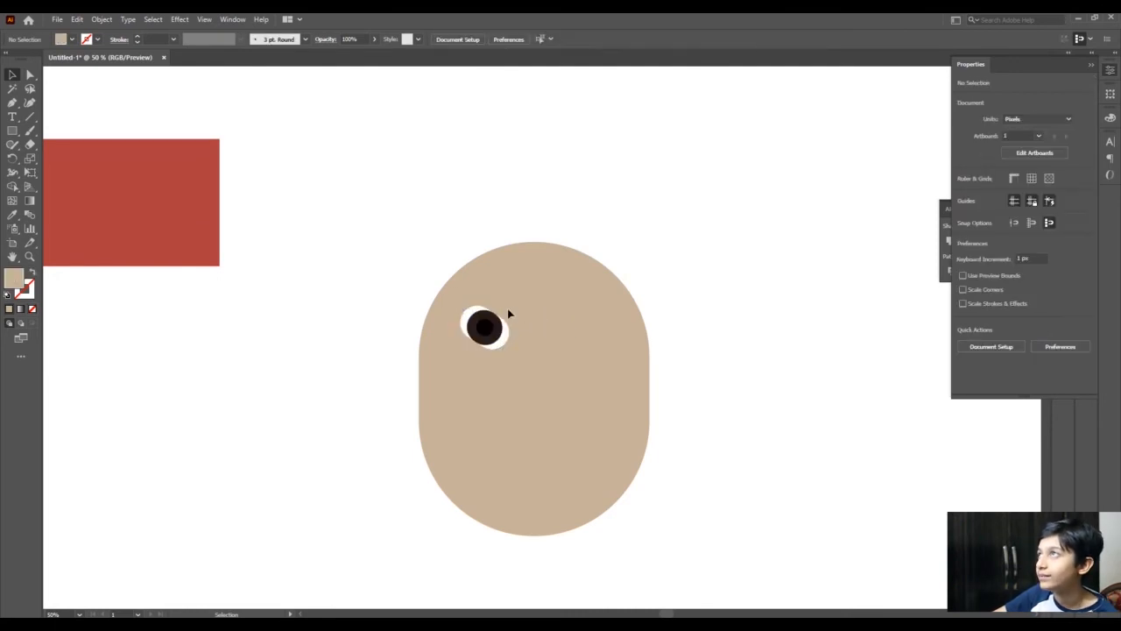
click(501, 317)
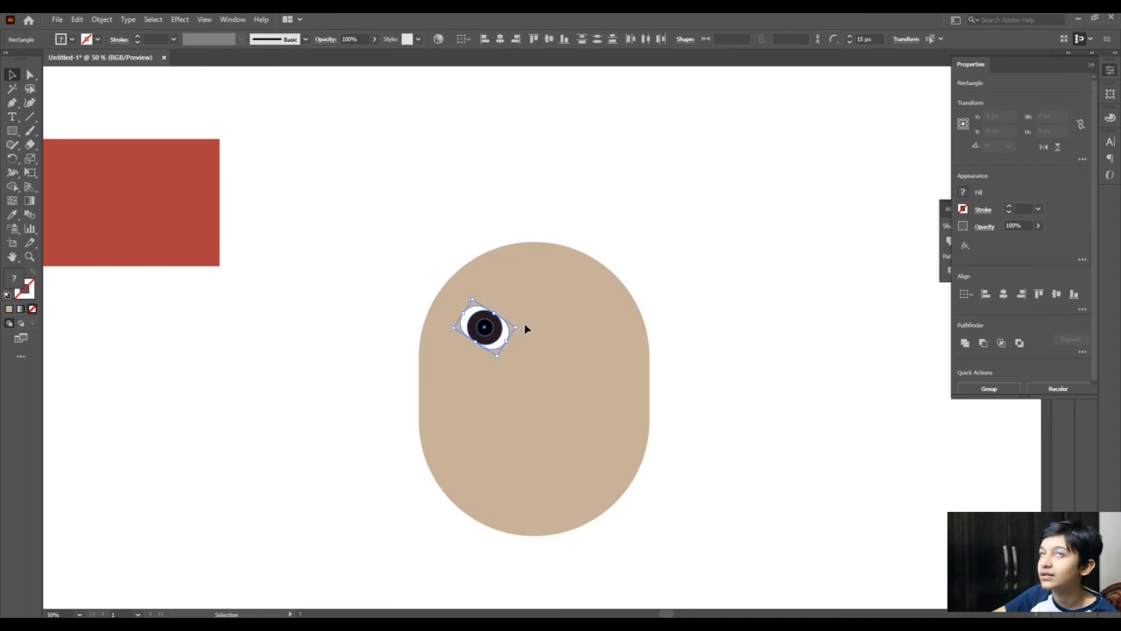
drag(521, 327, 524, 299)
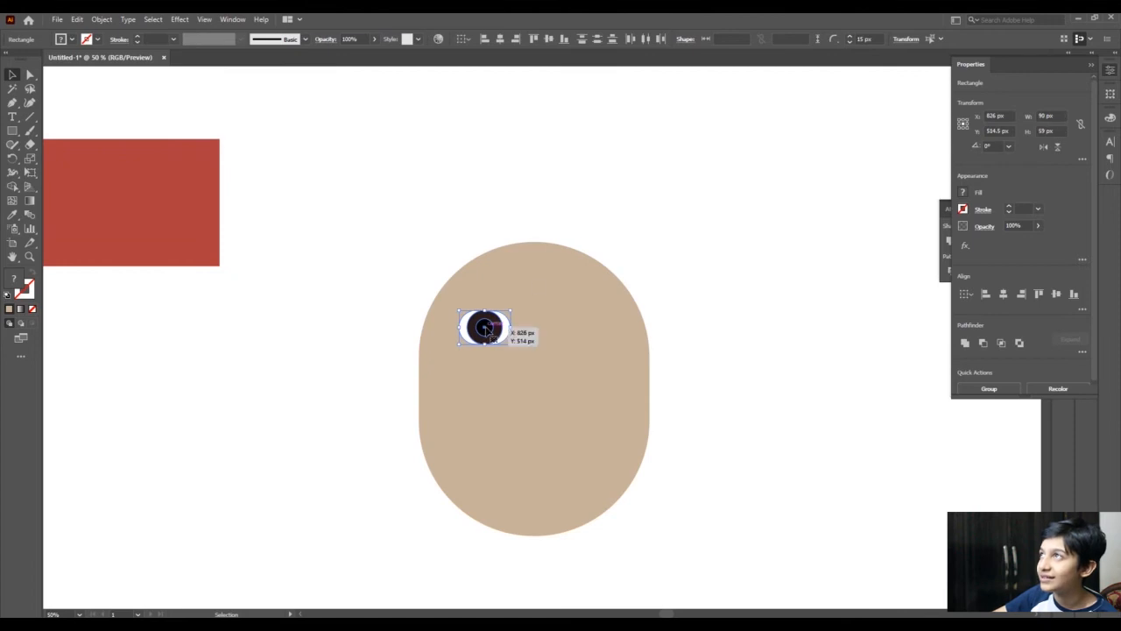
Step: Lower the eye to about Y 561.5 px, place a duplicate level with it on the face's right half, and clear the selection
mouse_move(485, 327)
mouse_down()
mouse_move(482, 354)
mouse_move(488, 346)
mouse_up()
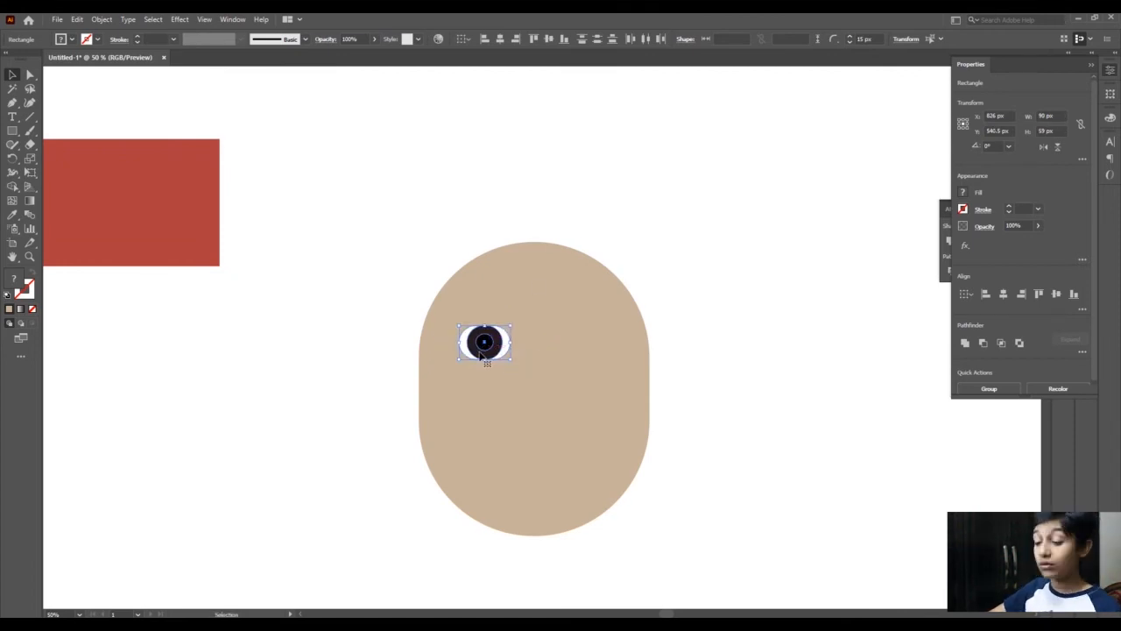
drag(486, 343, 587, 359)
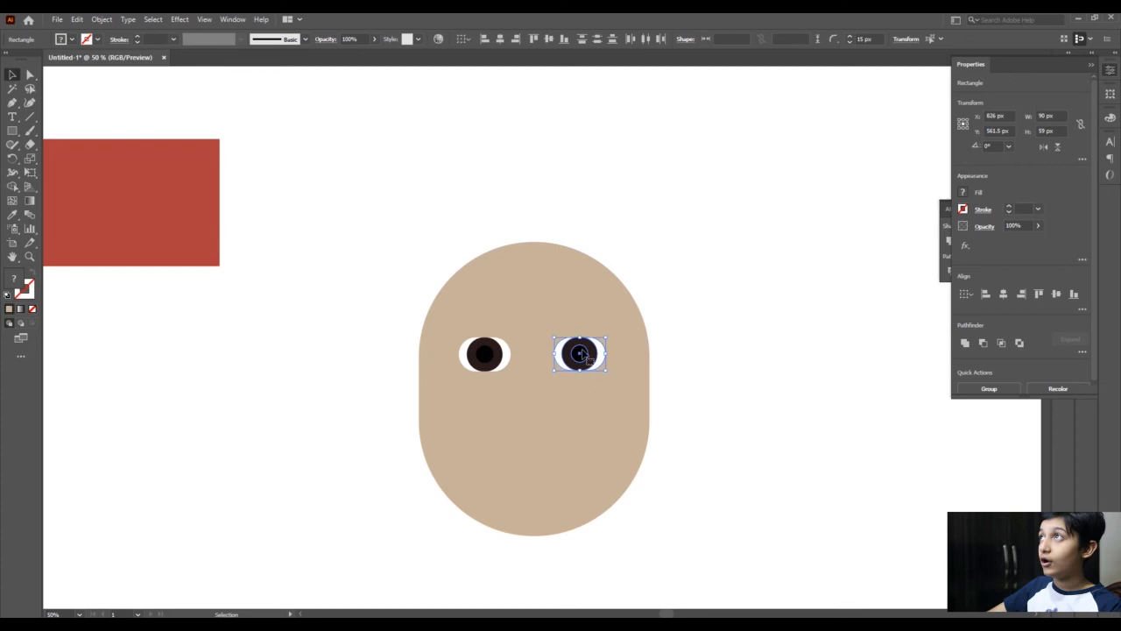
click(746, 312)
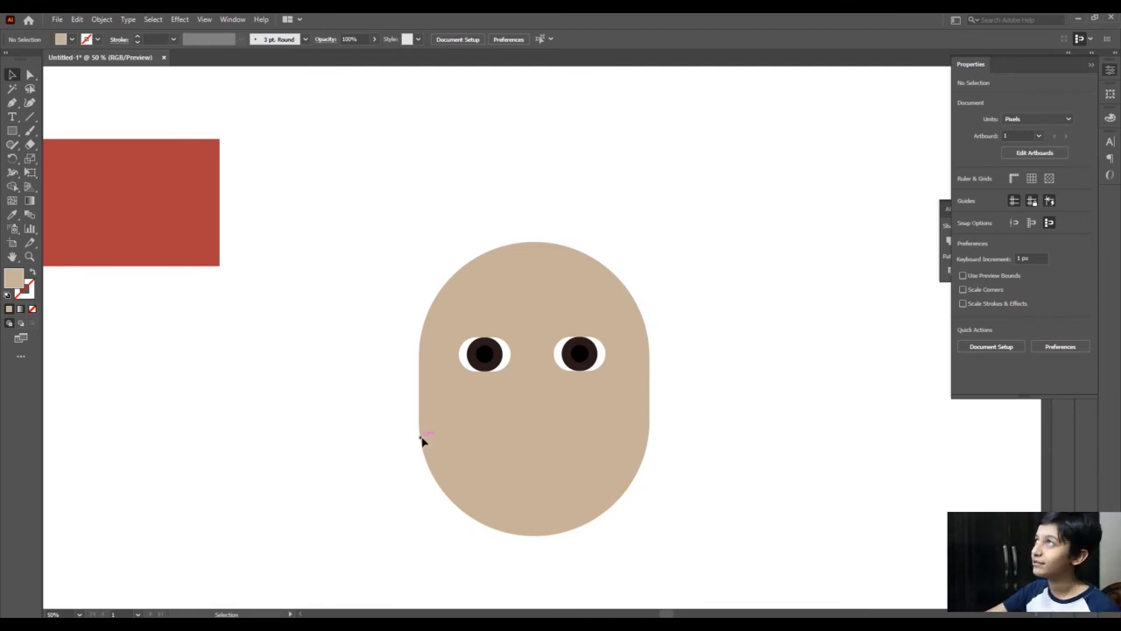
Step: Draw a mouth rectangle about 236 × 136 px on the lower face and round its corners to about 68 px
click(12, 131)
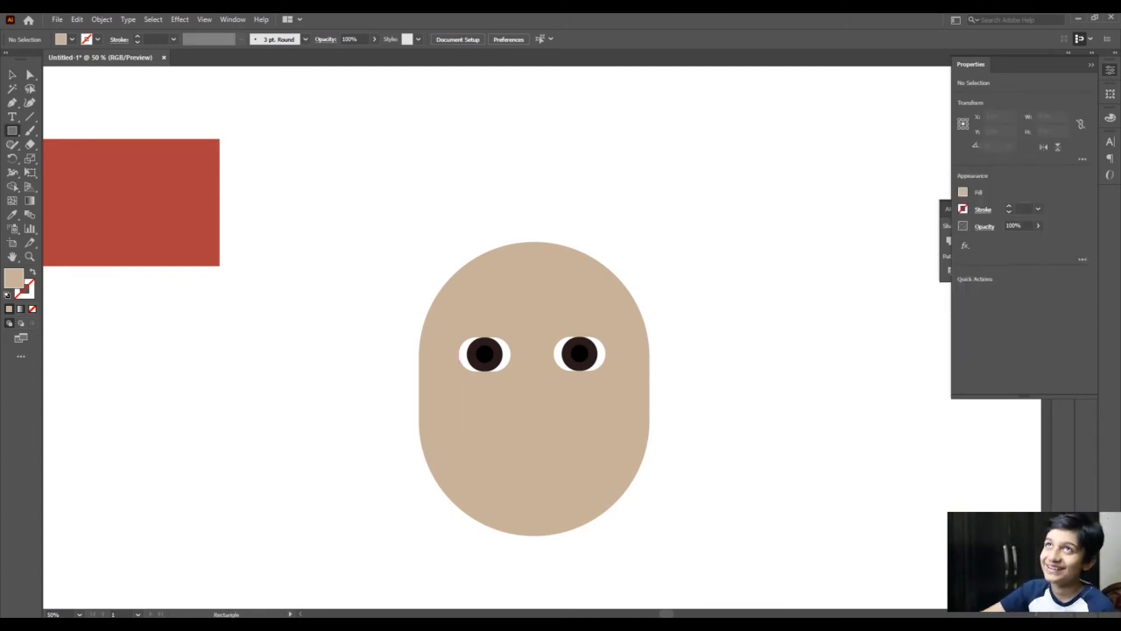
click(12, 131)
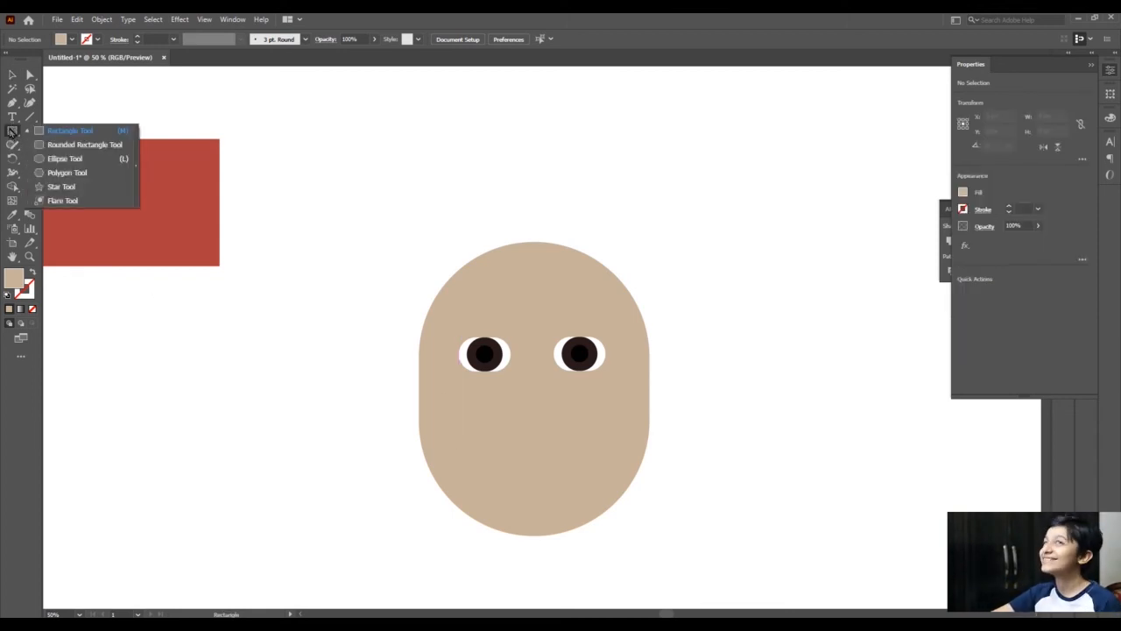
key(v)
click(13, 131)
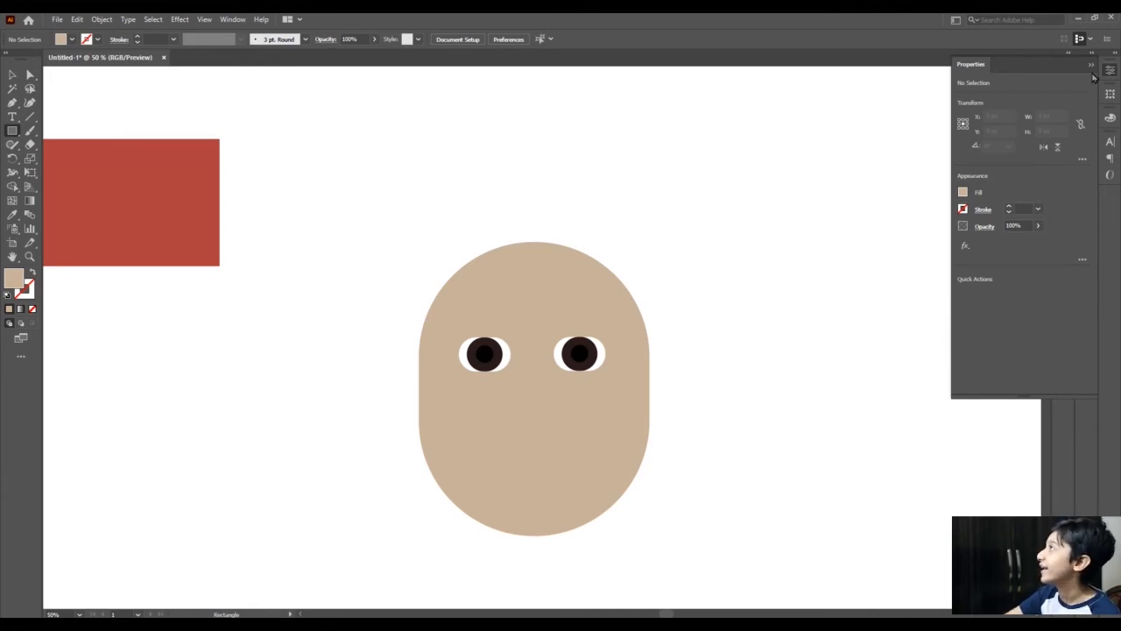
click(1091, 65)
drag(753, 225, 751, 210)
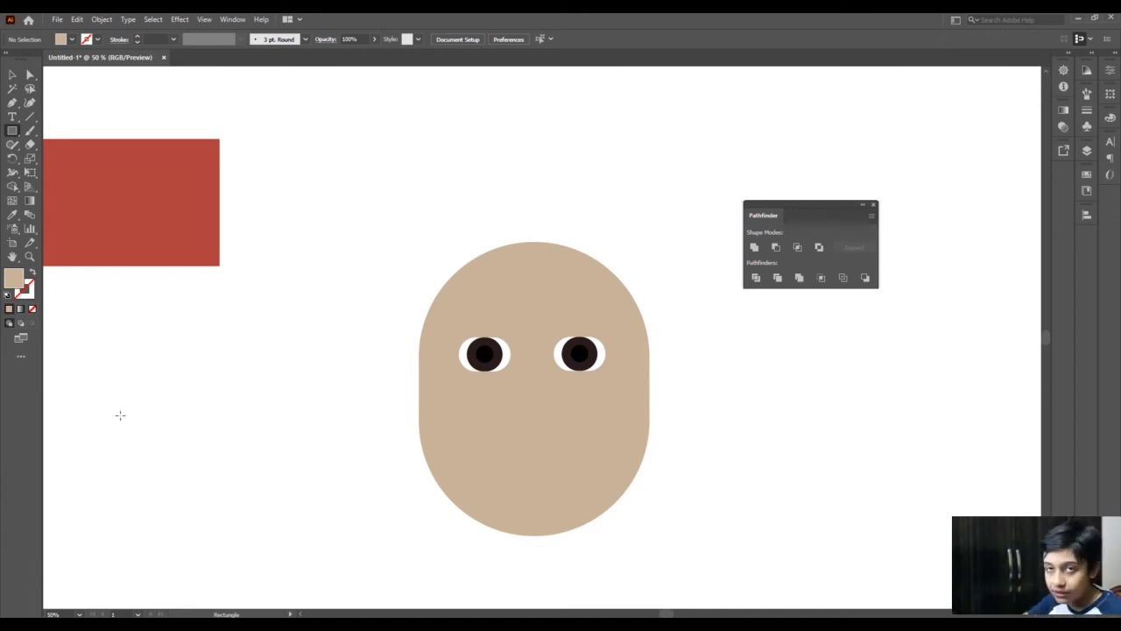
drag(470, 418, 606, 495)
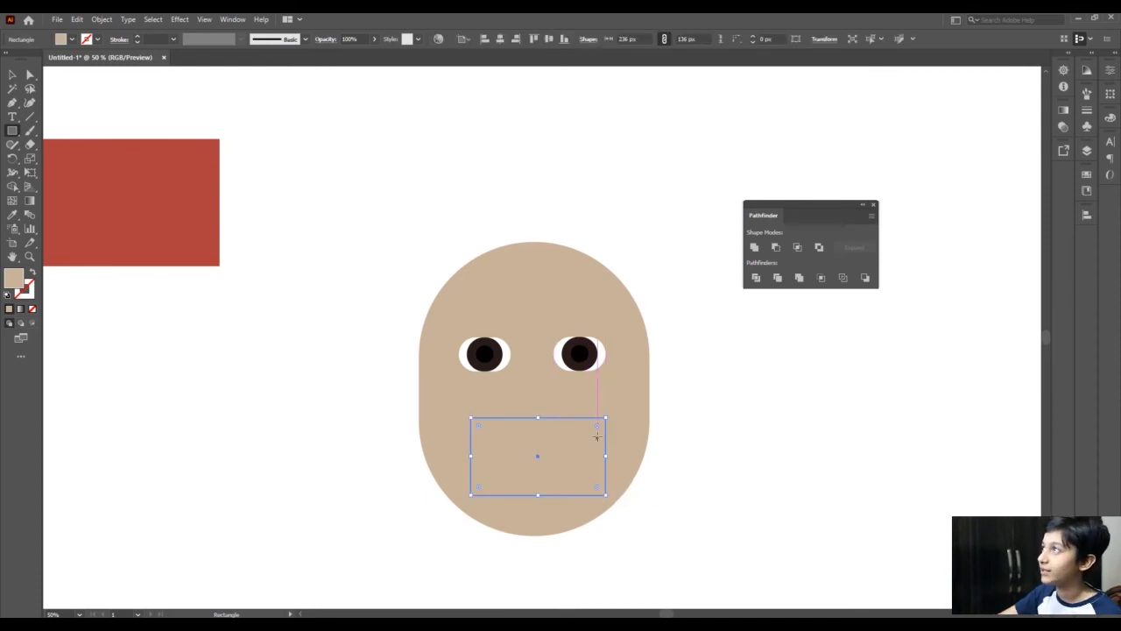
drag(601, 431, 426, 523)
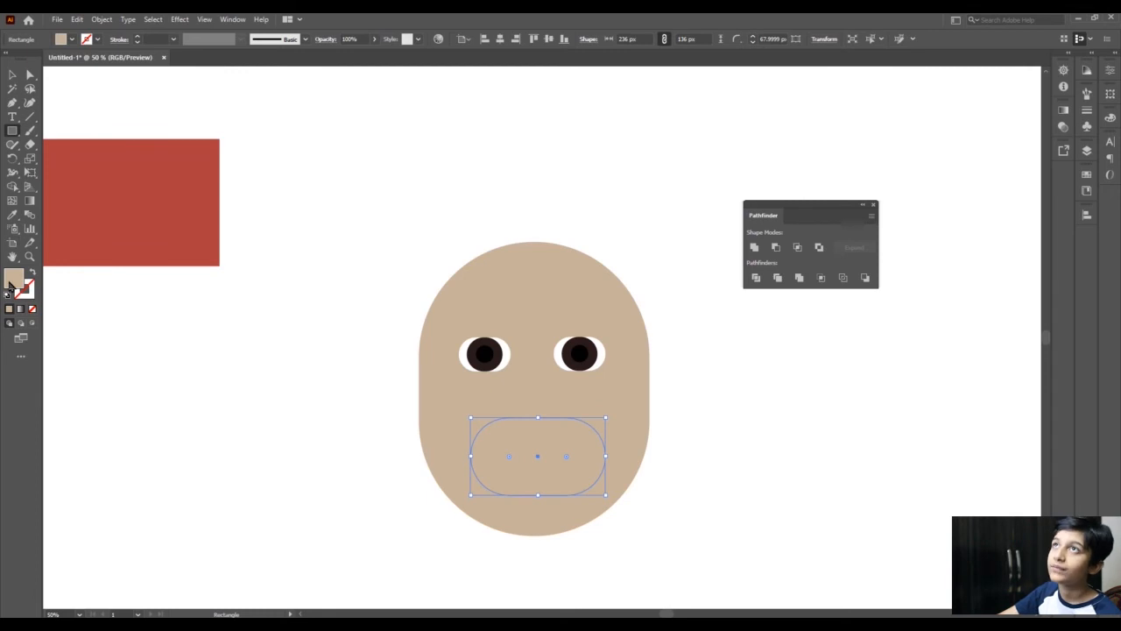
Step: Fill the rounded mouth shape with the red sampled from the large red rectangle using the Eyedropper
double_click(12, 280)
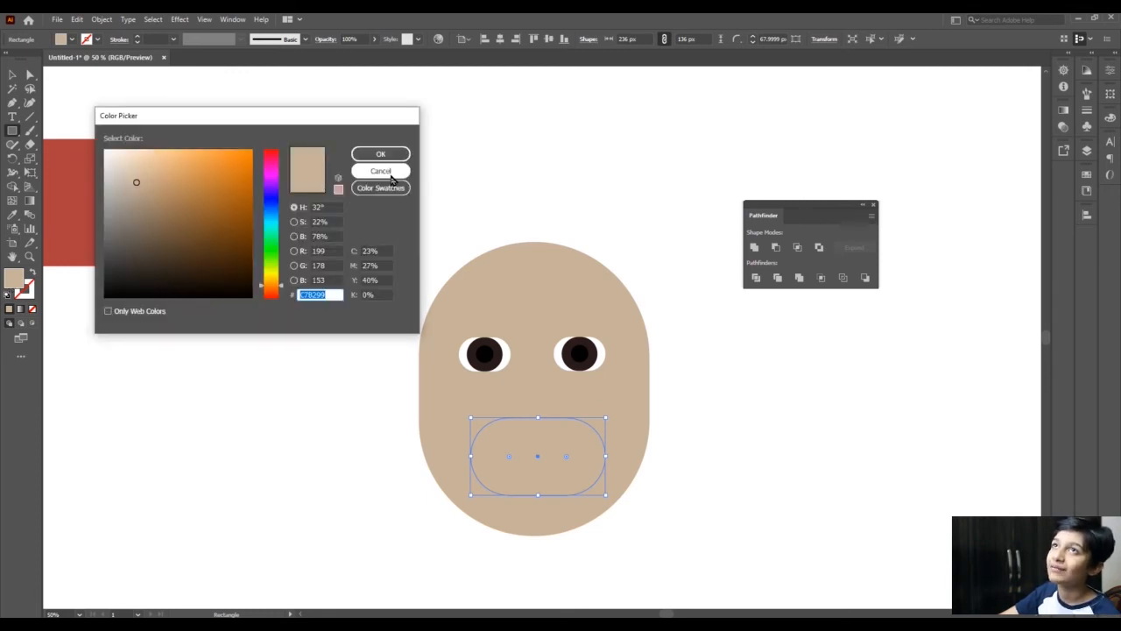
click(380, 171)
double_click(12, 214)
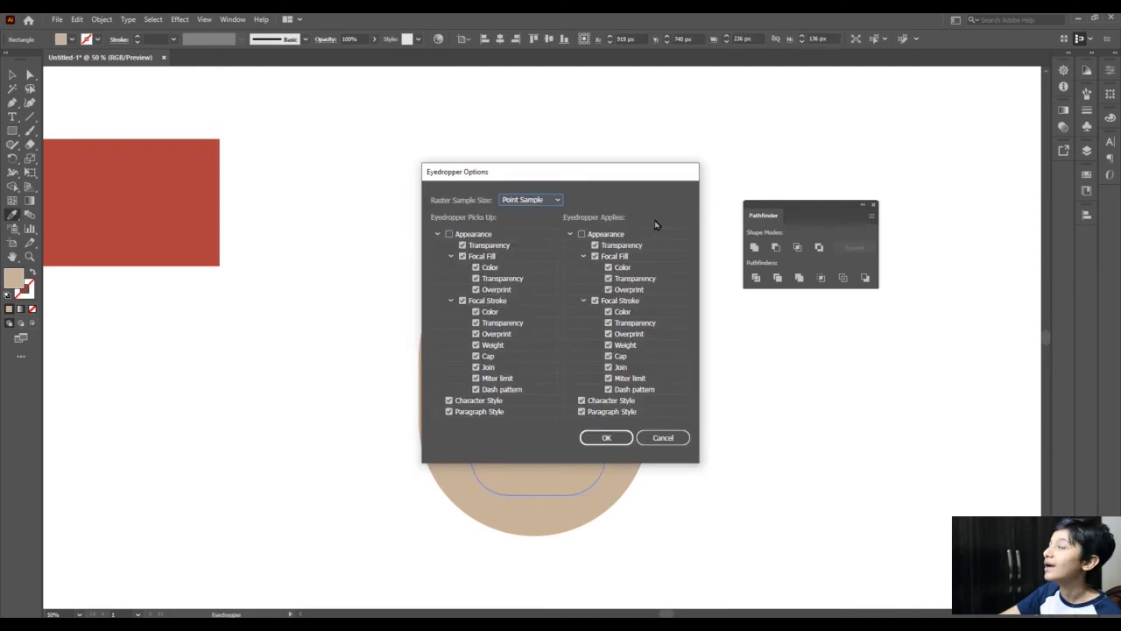
click(653, 438)
click(178, 195)
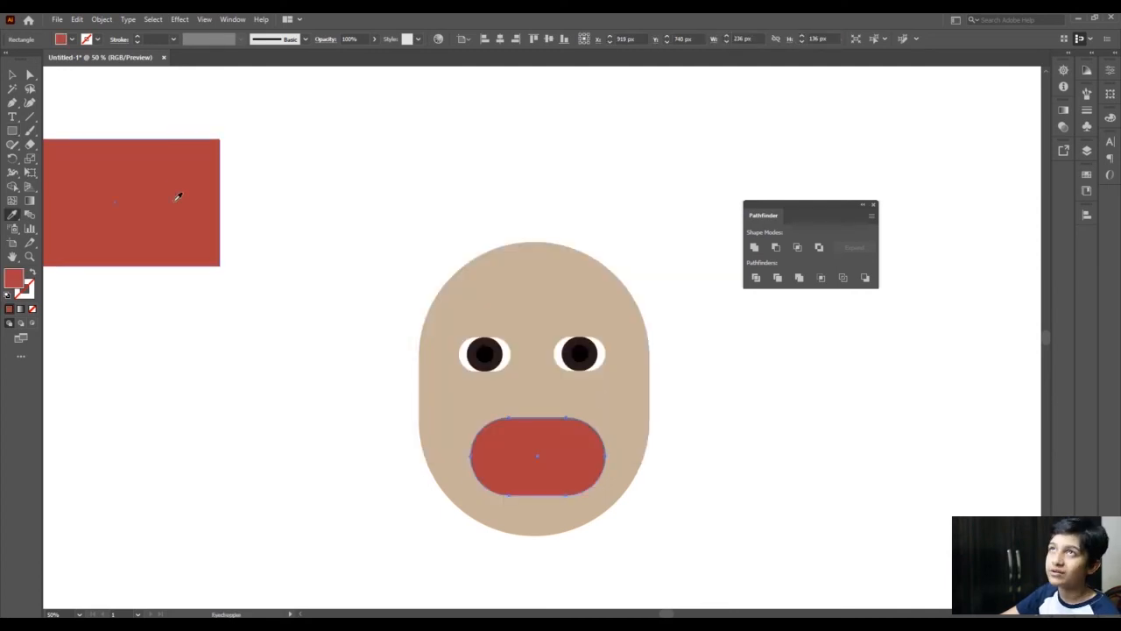
click(12, 76)
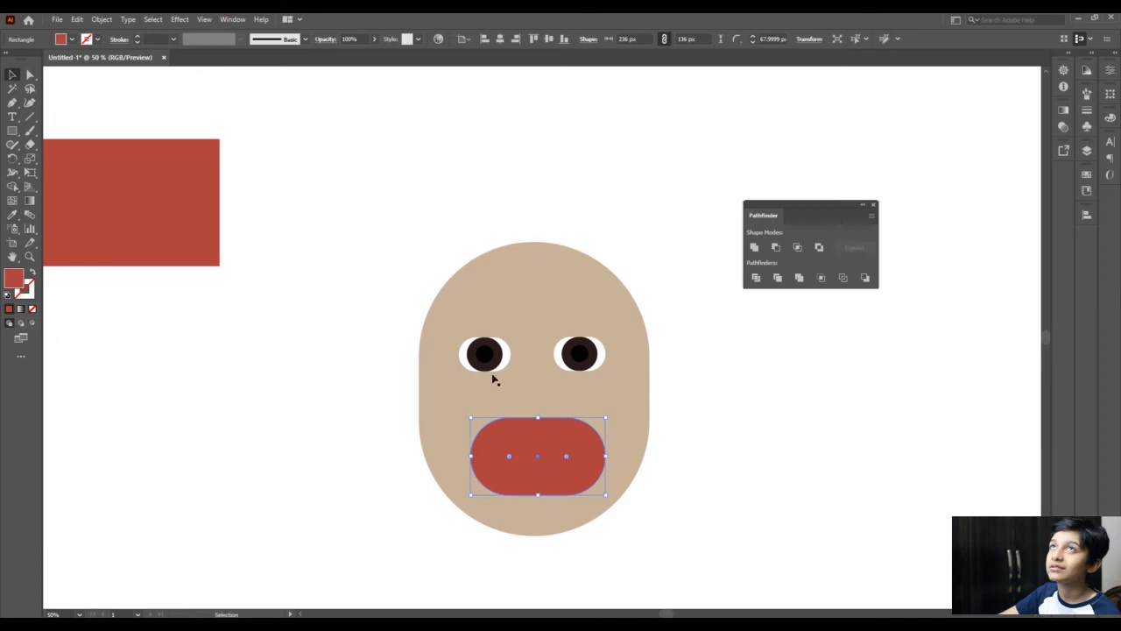
Step: Shift the rounded red mouth onto the face's vertical centre line and delete it
drag(544, 446, 539, 440)
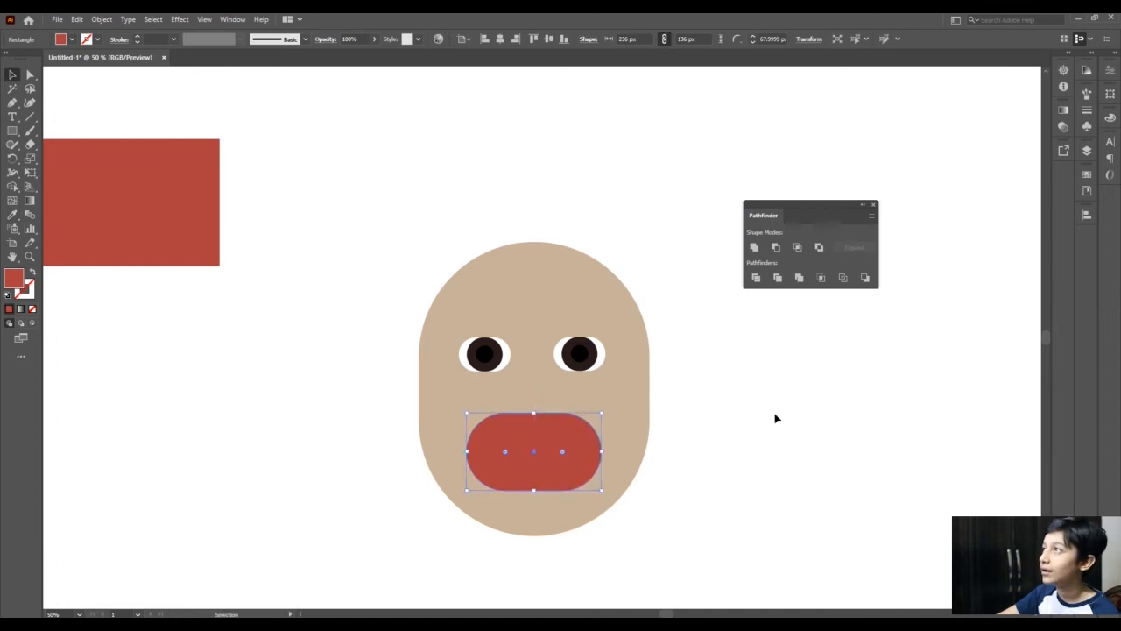
click(775, 417)
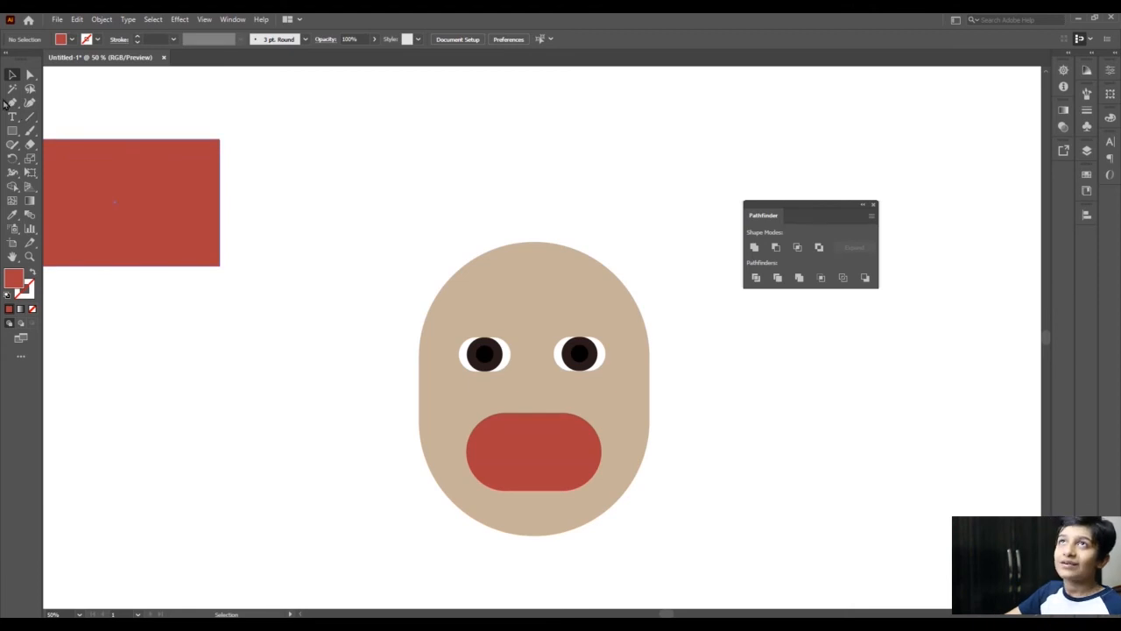
click(525, 428)
key(Delete)
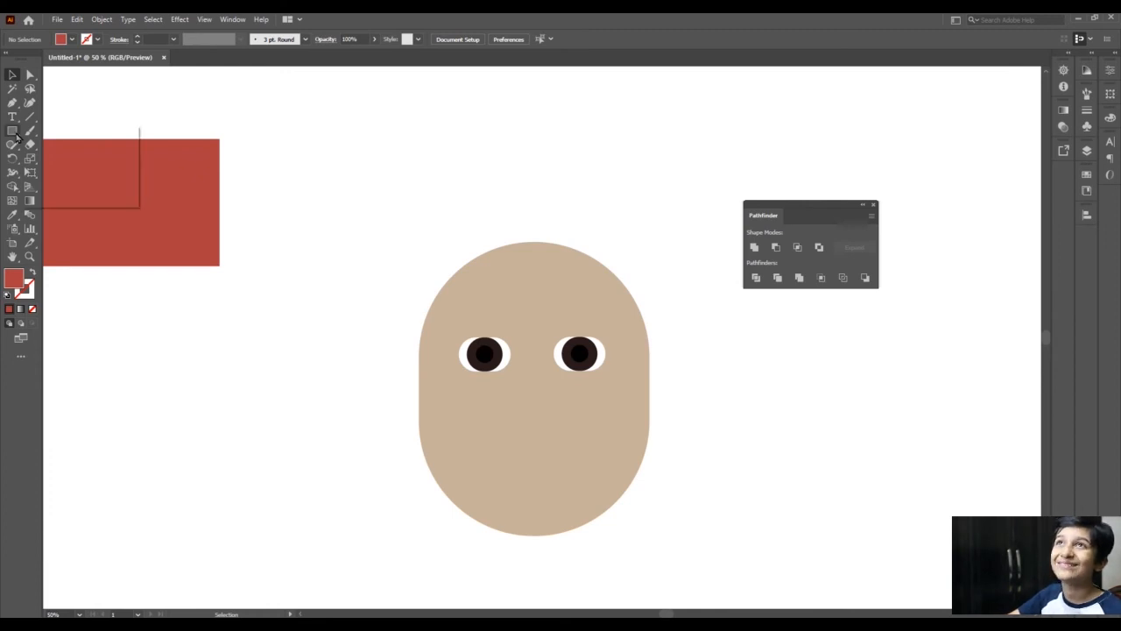
right_click(13, 131)
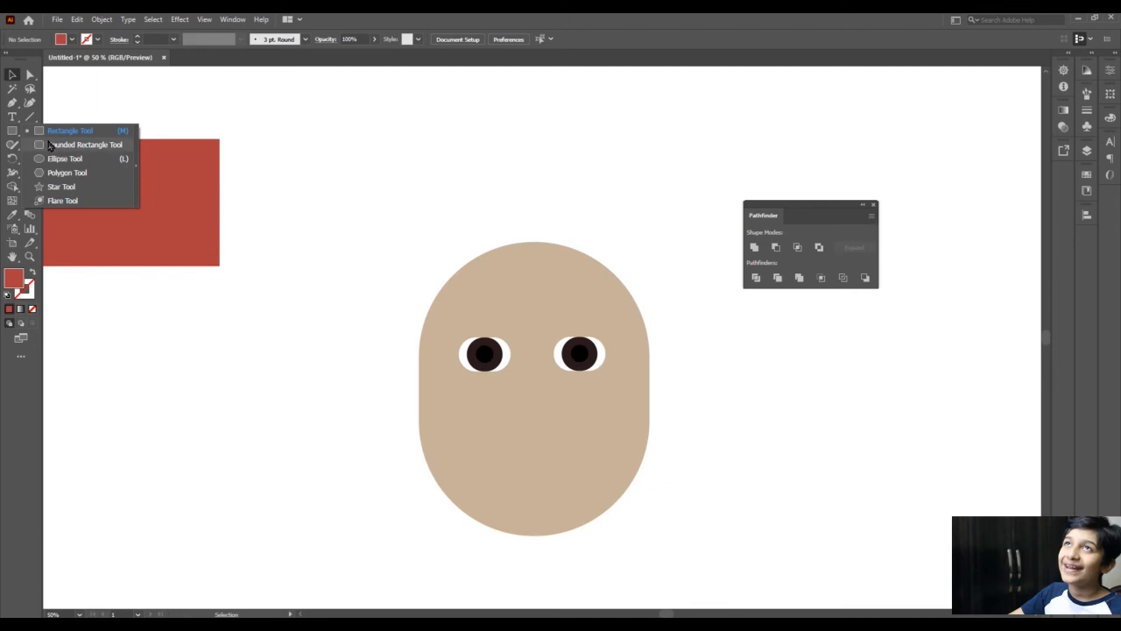
click(127, 138)
drag(192, 353, 322, 456)
key(ctrl+z)
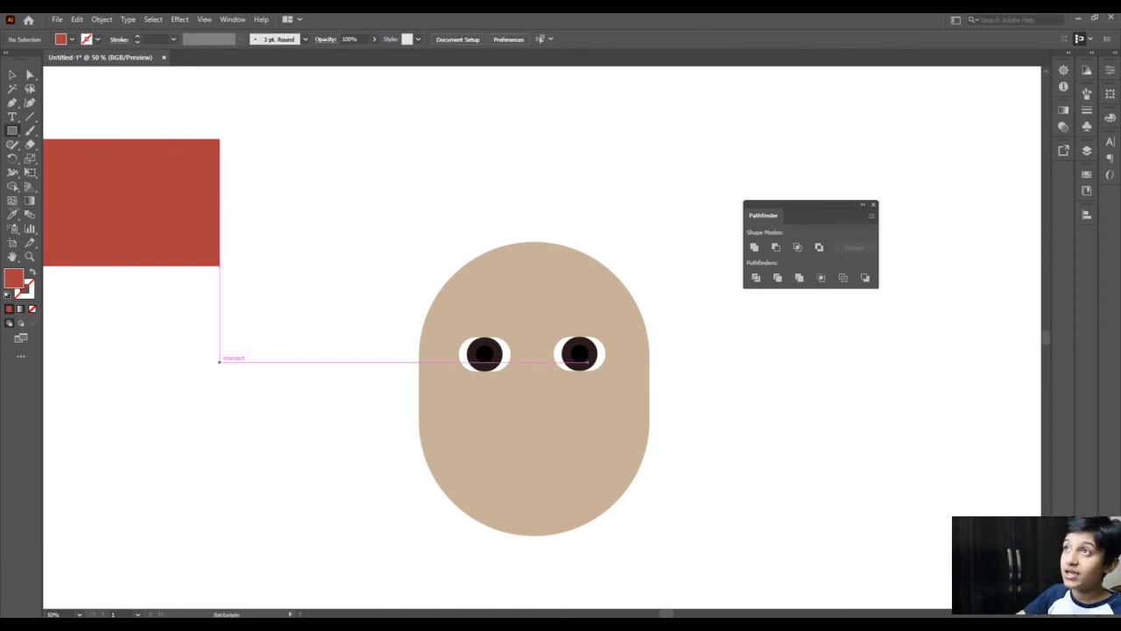
Step: Draw a red circle outside the face near its lower left with the Ellipse tool, and delete the extra 245 × 115 px trial ellipse
click(16, 132)
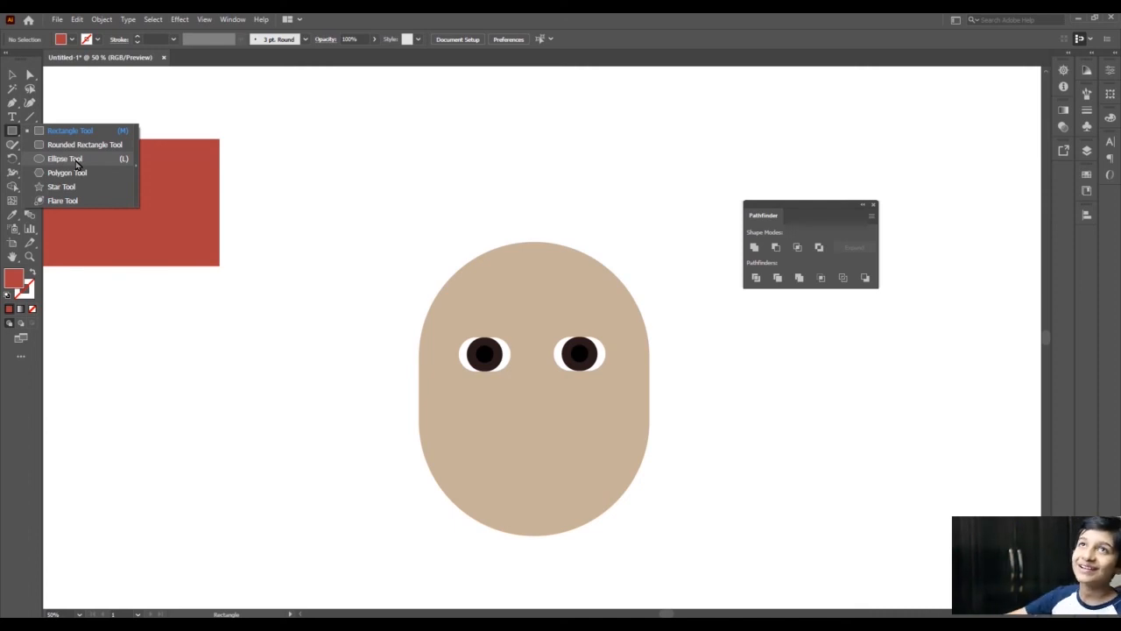
click(77, 162)
drag(173, 384, 368, 516)
key(shift)
key(alt)
key(alt+shift)
key(alt+shift)
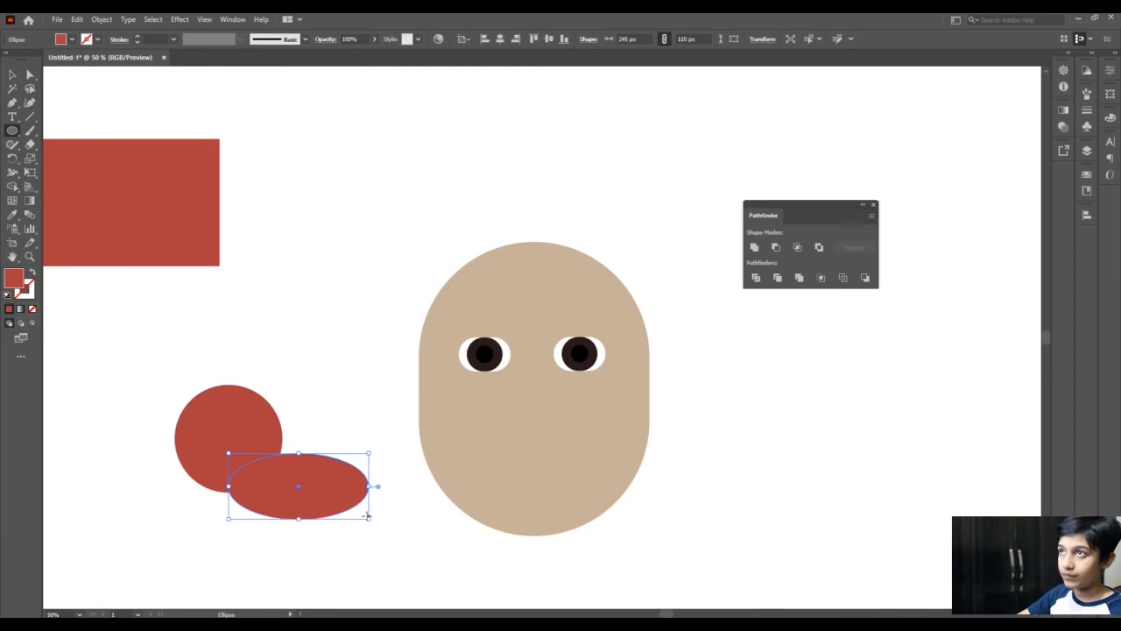
key(Delete)
key(v)
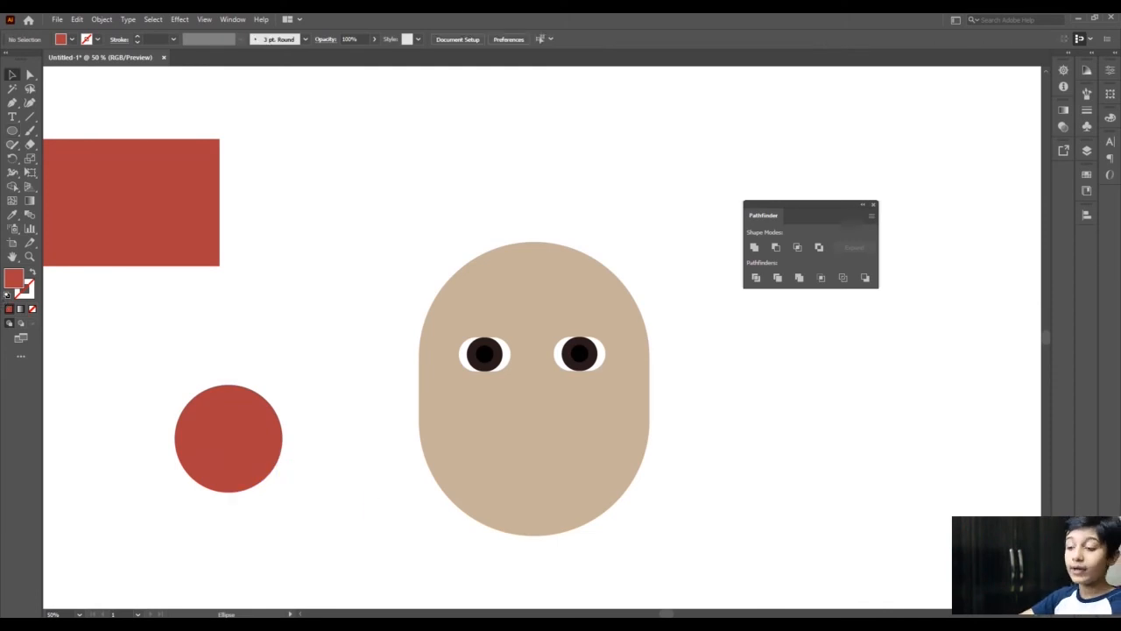
Step: Enlarge the red circle proportionally to about 257 × 257 px and move it beside the face
drag(167, 355, 315, 520)
drag(282, 385, 394, 343)
drag(263, 409, 304, 435)
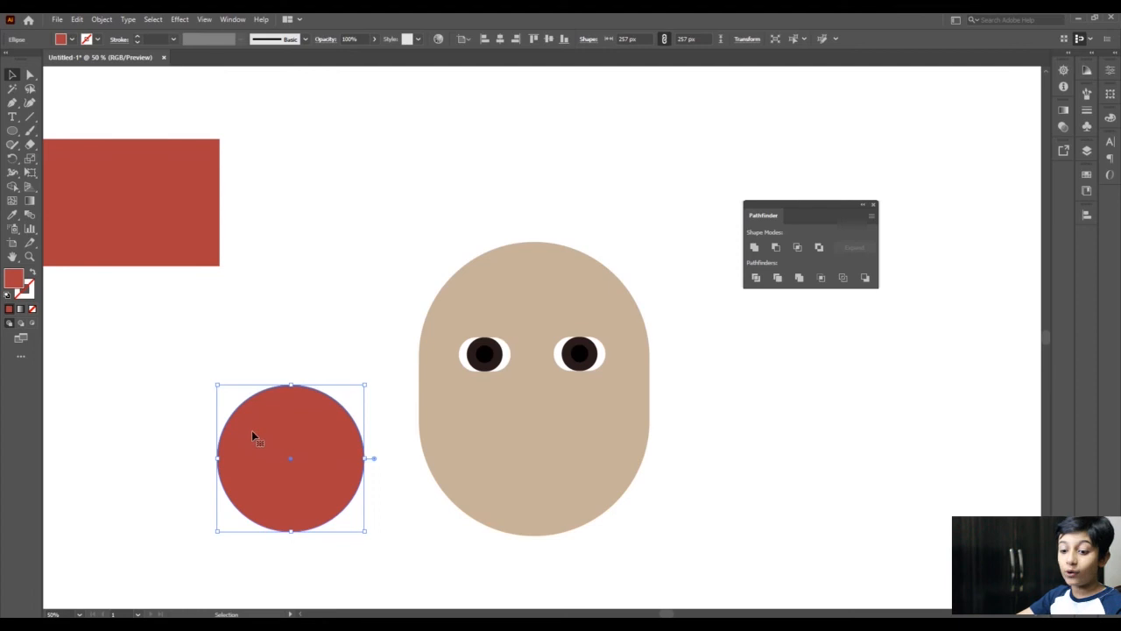
Step: Duplicate the red circle slightly higher and subtract the copy from the original with Minus Front to form a crescent smile
drag(254, 435, 251, 418)
drag(297, 311, 290, 614)
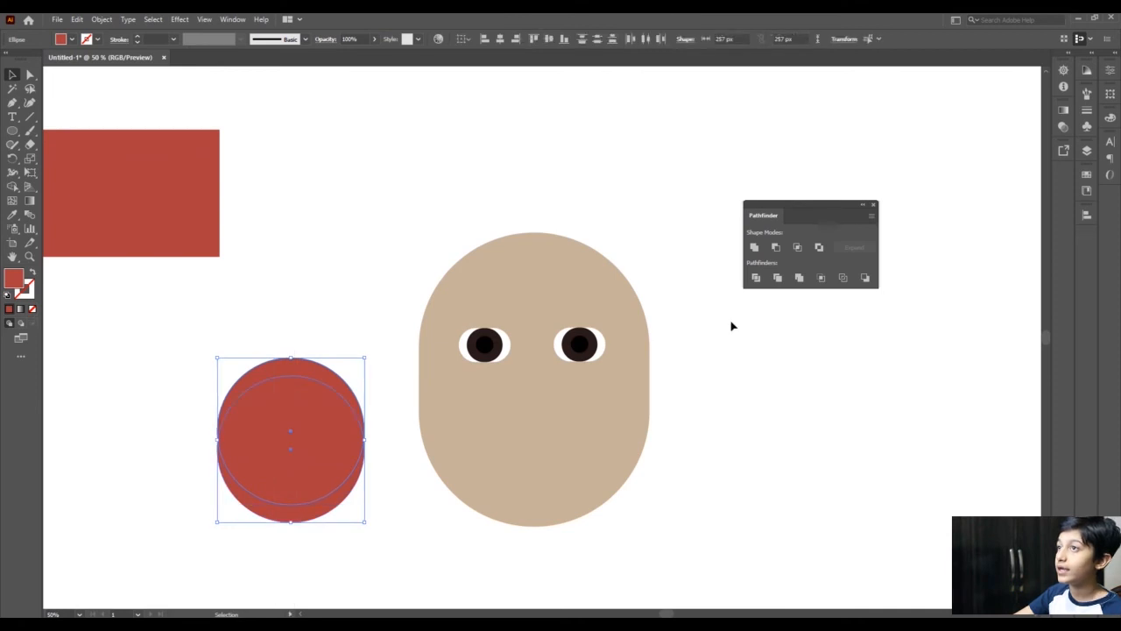
click(778, 251)
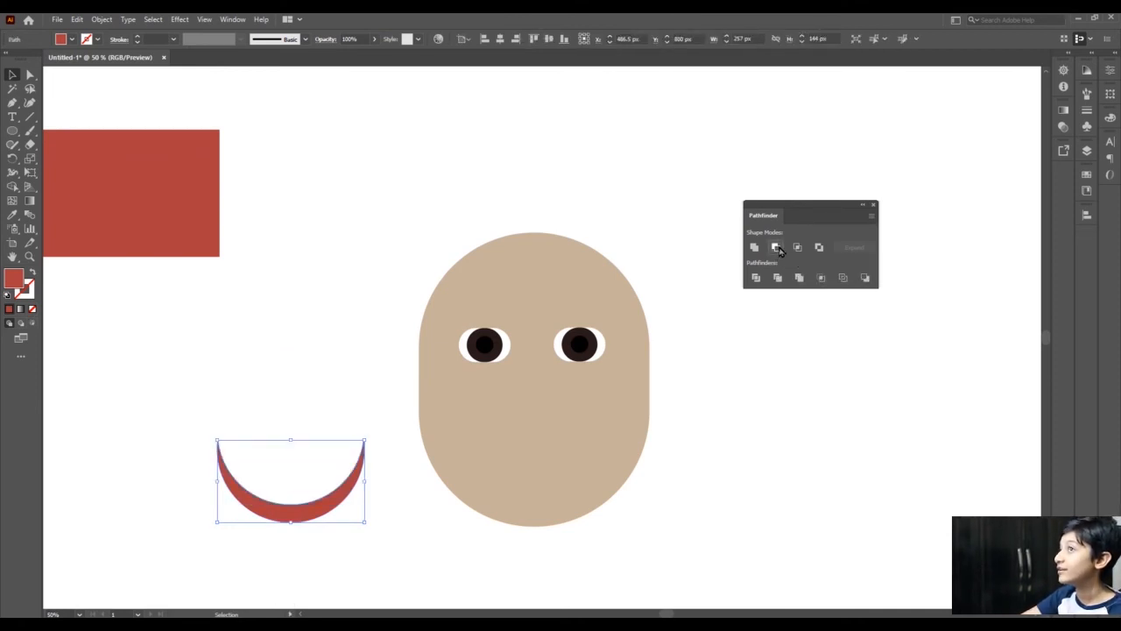
Step: Place the crescent smile on the lower face at about X 912.5, Y 768 px and round its tips to about 5.8 px
click(323, 517)
drag(324, 520, 565, 500)
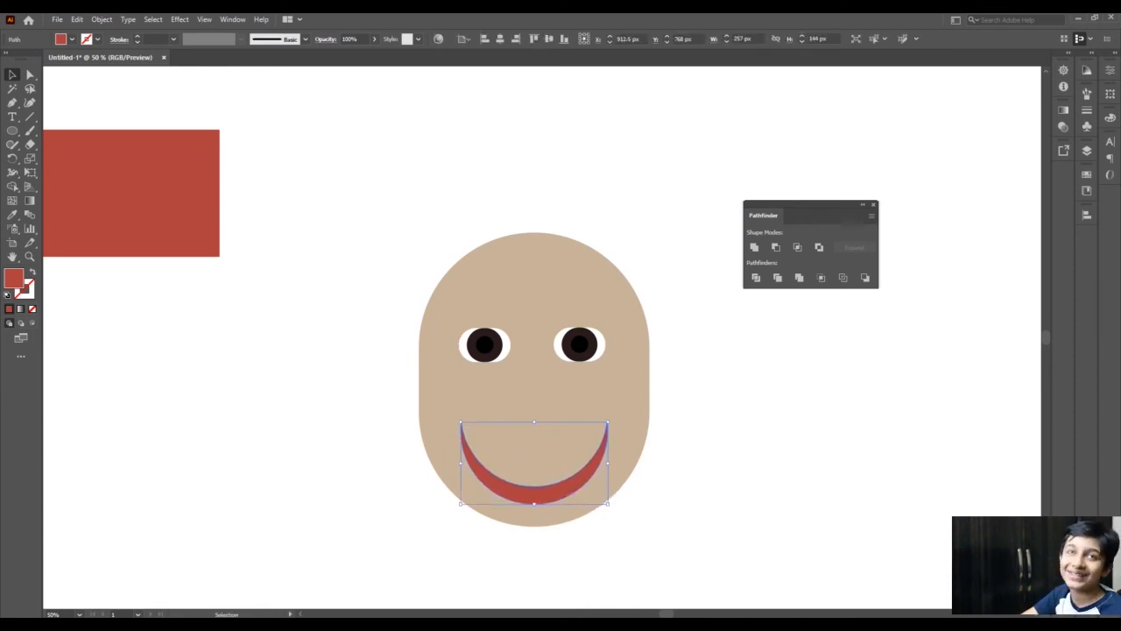
click(30, 75)
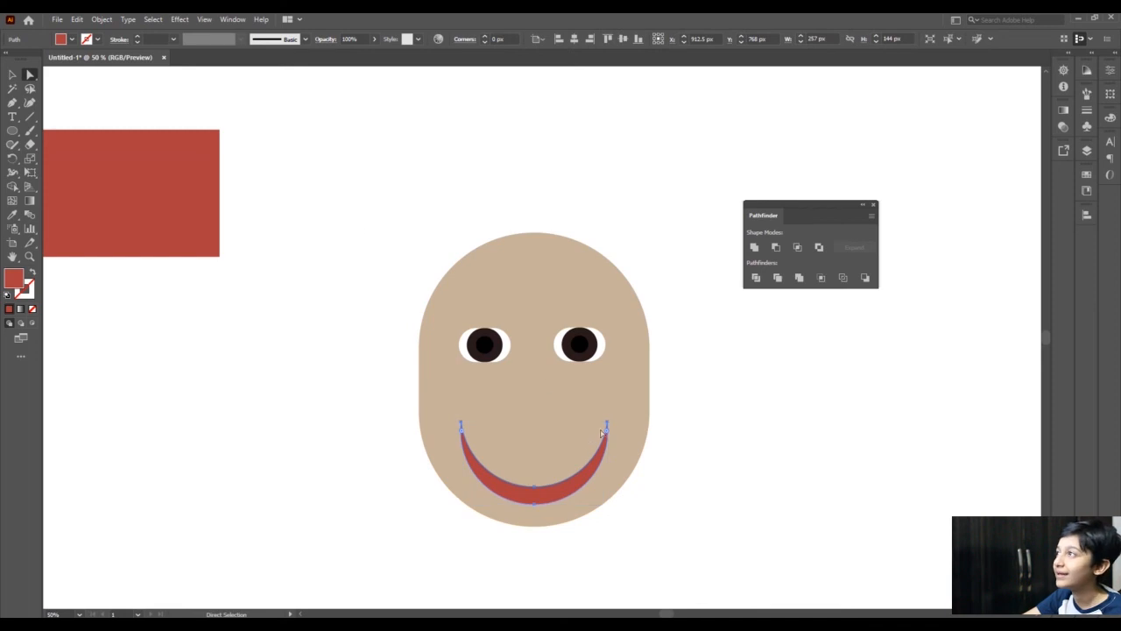
drag(610, 434, 617, 474)
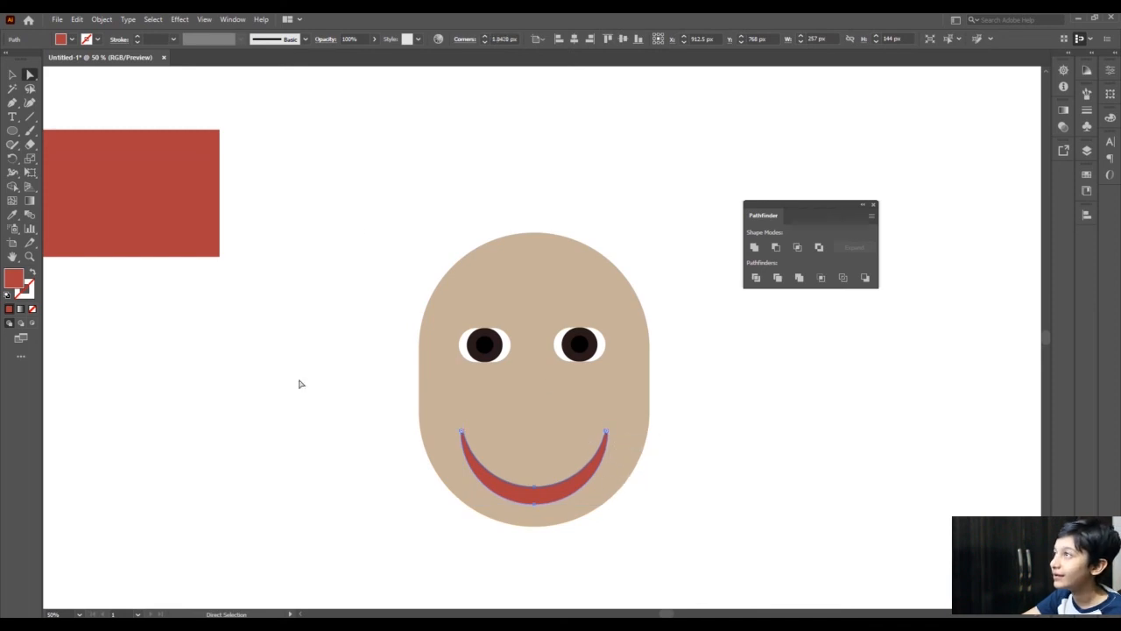
click(248, 338)
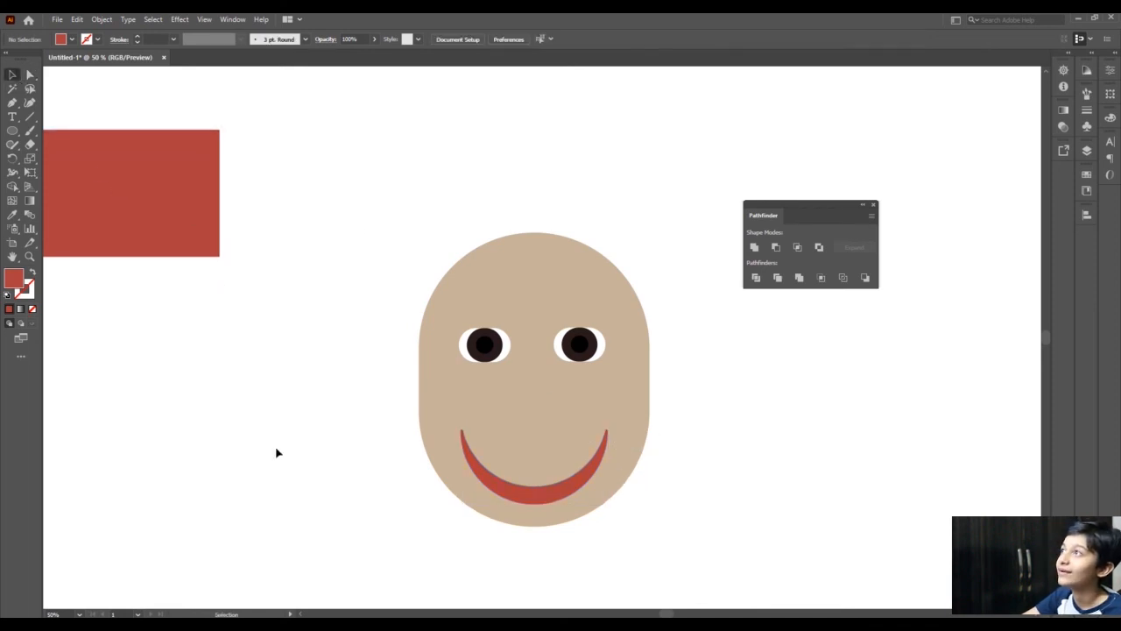
Step: Flatten the smile to about 92.5 px high from its lower edge and clear the selection
click(543, 500)
drag(540, 503, 542, 482)
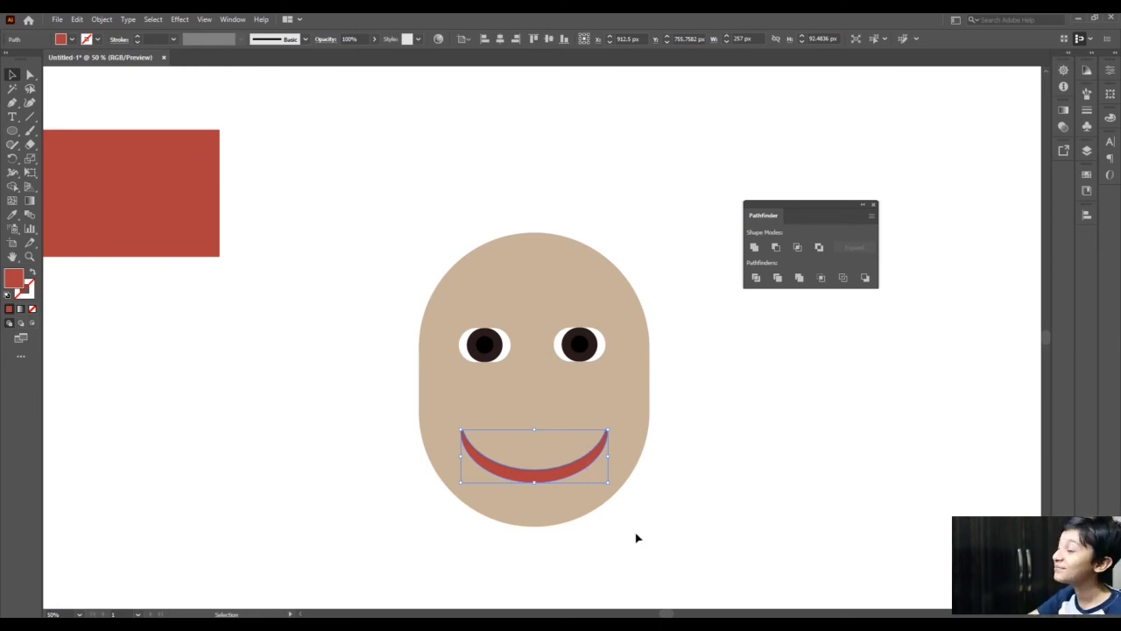
click(644, 599)
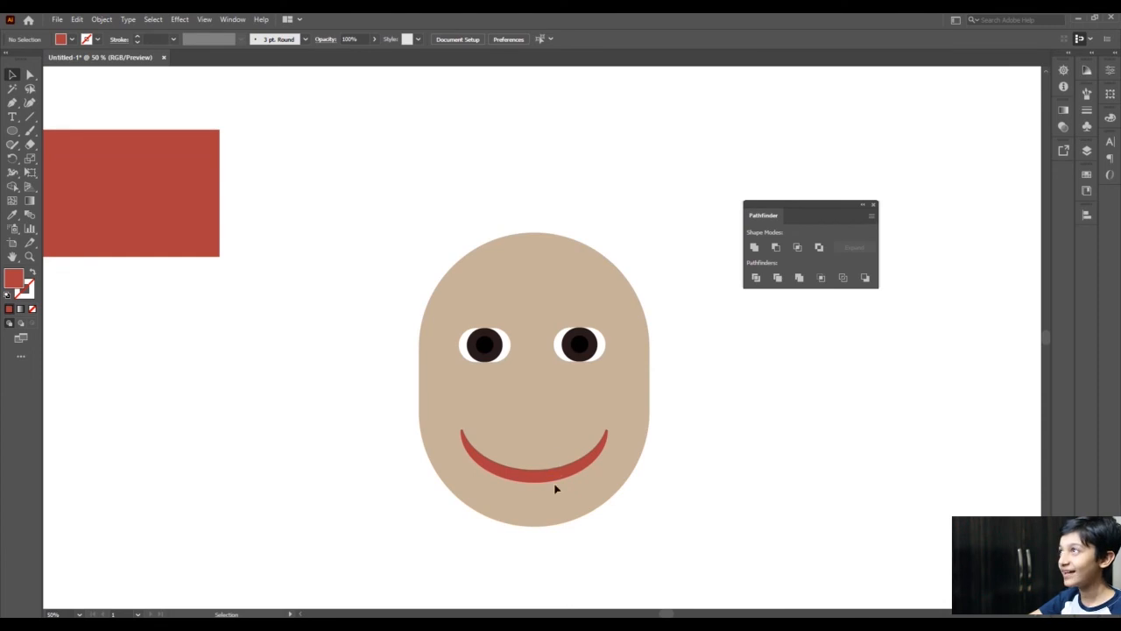
Step: Draw a grey-brown rectangle about 159 × 260 px left of the face, round its corners to about 79.5 px and shift it further left
click(13, 105)
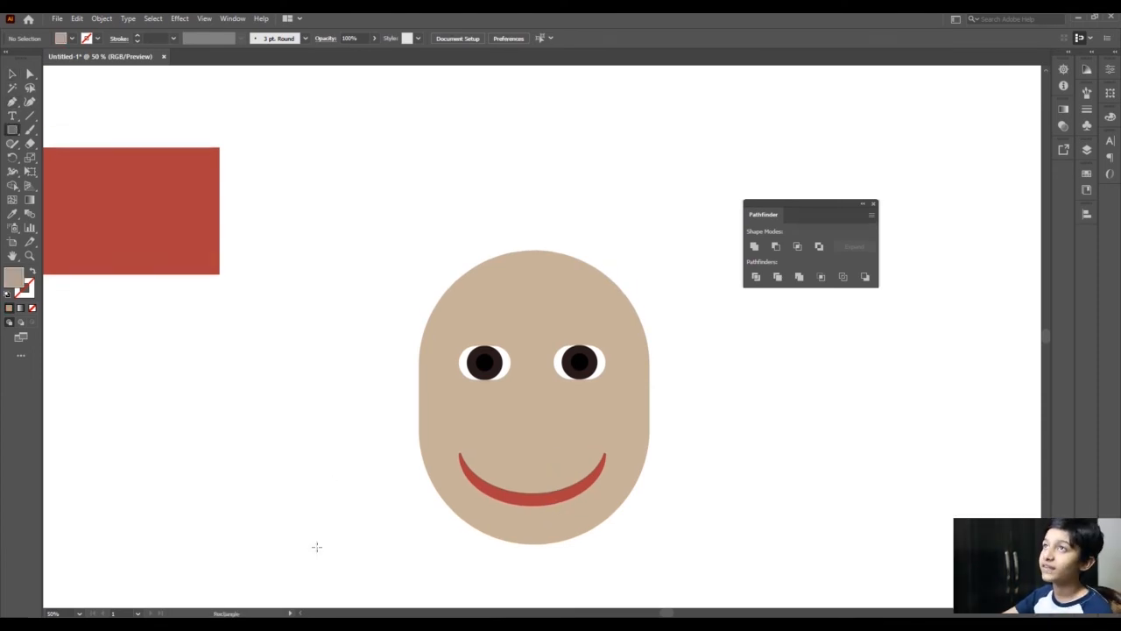
mouse_move(224, 360)
mouse_down()
mouse_move(348, 516)
mouse_move(343, 528)
mouse_move(308, 520)
mouse_move(313, 510)
mouse_up()
key(a)
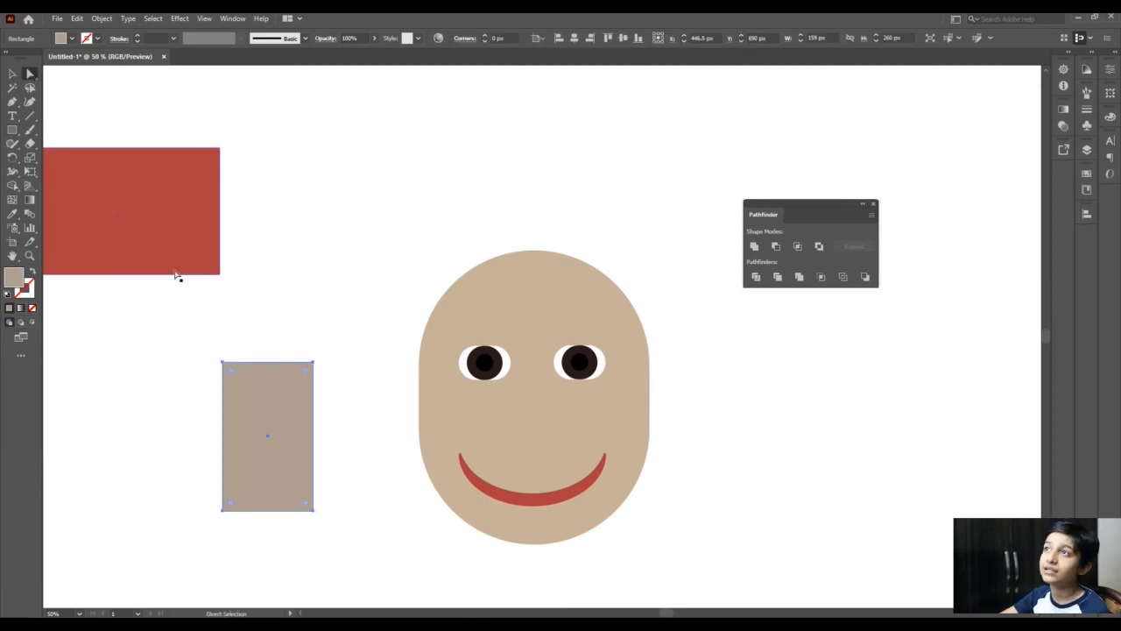
drag(305, 372, 279, 477)
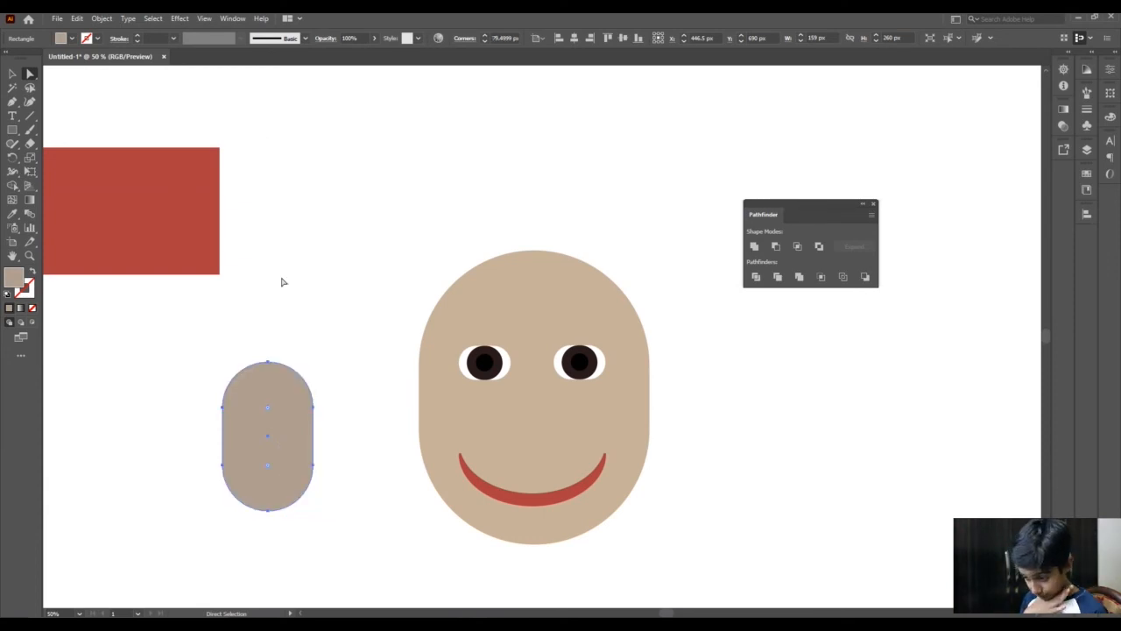
key(v)
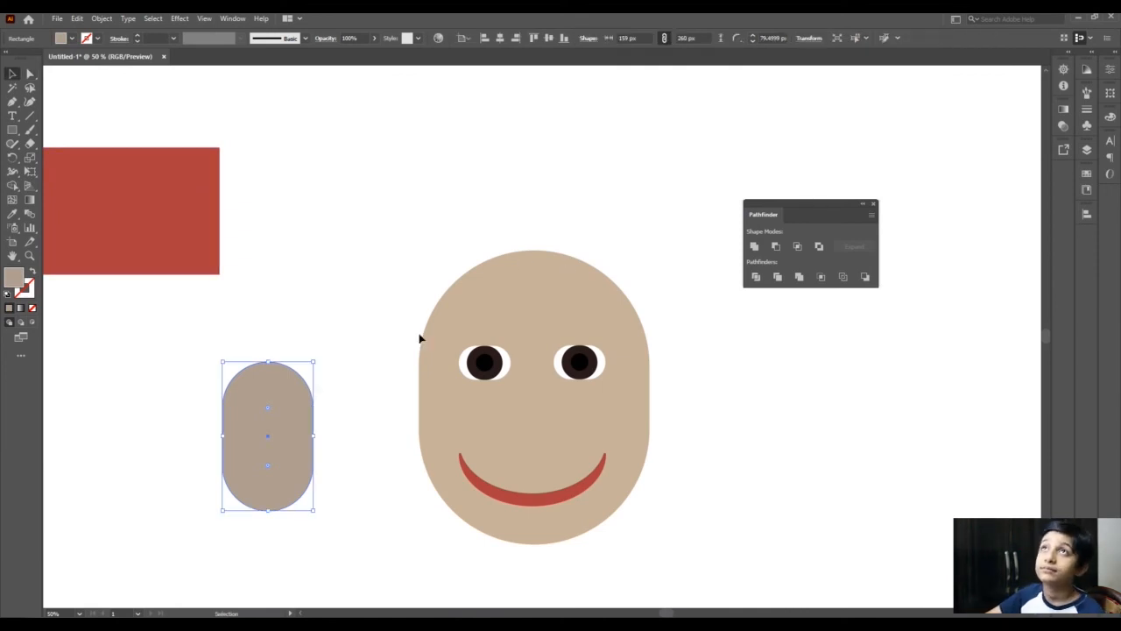
drag(297, 387, 246, 363)
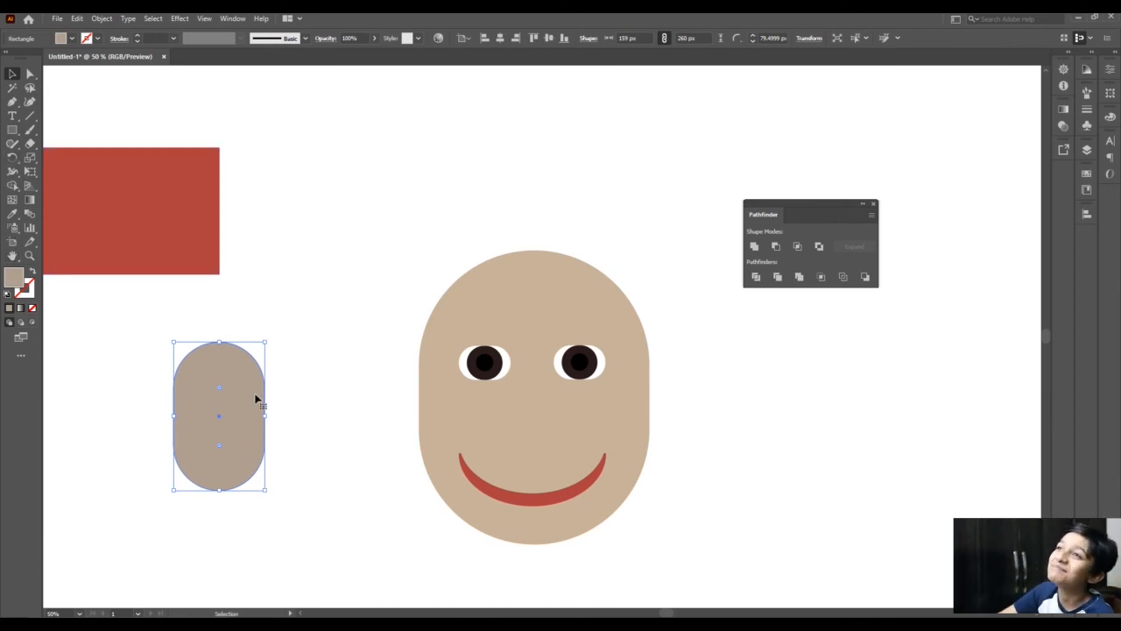
Step: Narrow the upper part of the rounded shape by moving its two upper side anchor points symmetrically inward with Direct Selection
key(a)
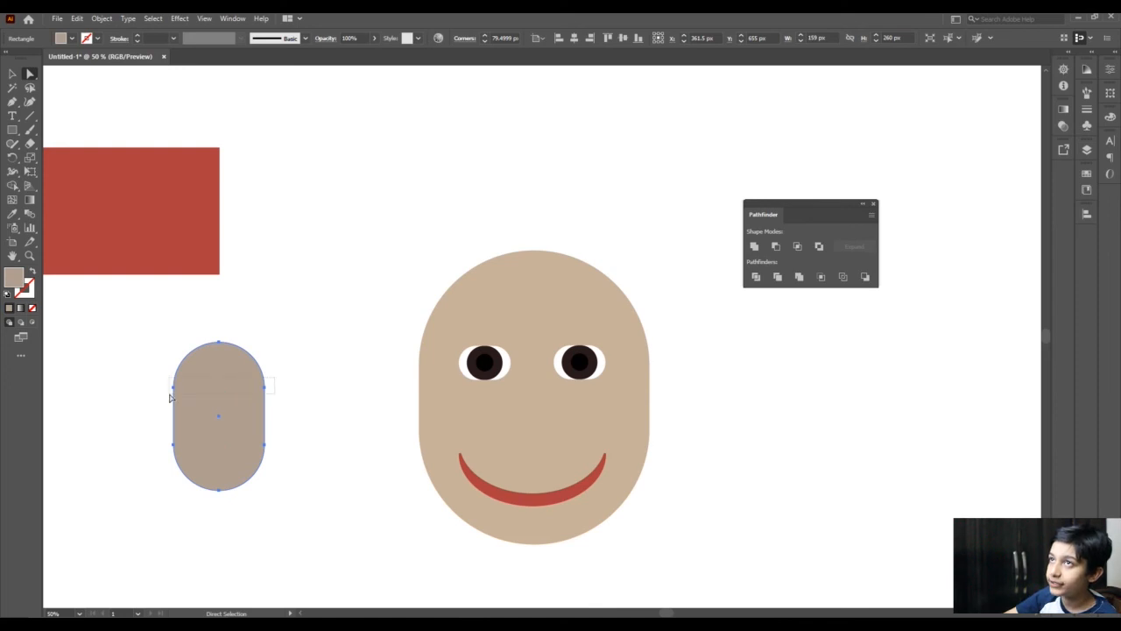
drag(262, 388, 241, 371)
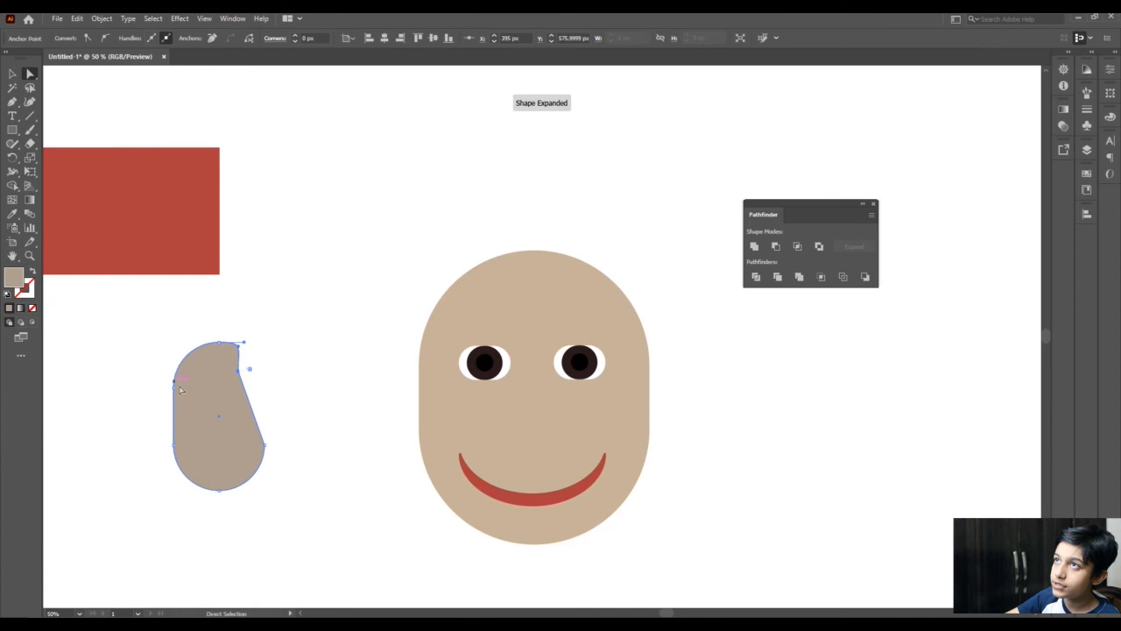
drag(175, 394, 315, 400)
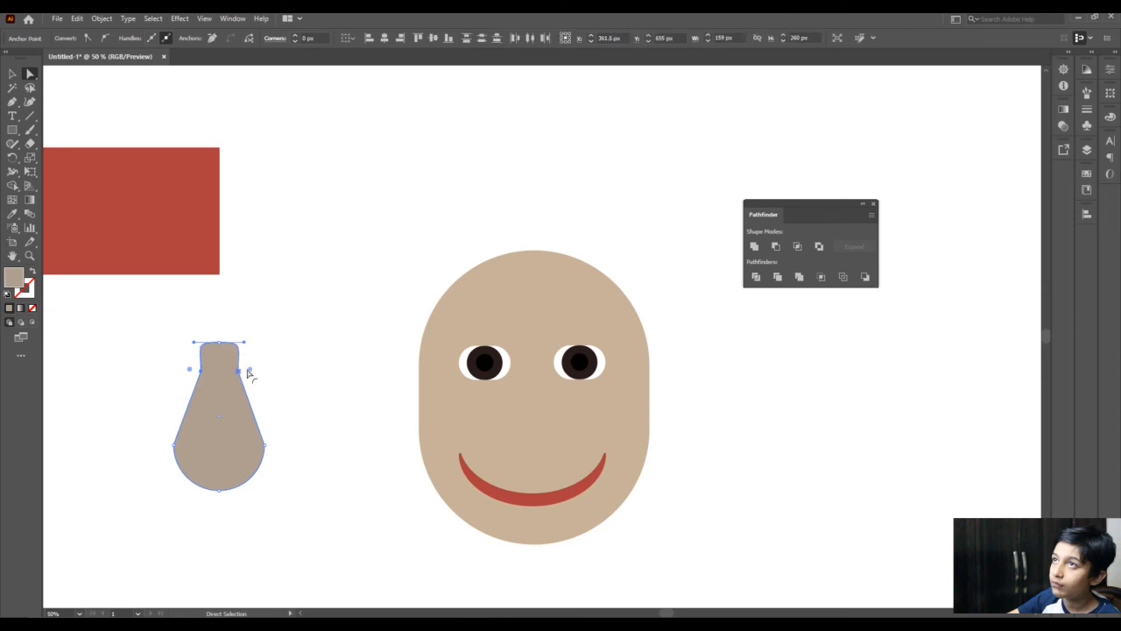
Step: Smooth the nose's upper sides by adjusting the side anchors, and raise its top anchor to about Y 481 px
drag(249, 369, 964, 368)
mouse_move(219, 343)
mouse_down()
mouse_move(210, 325)
mouse_move(222, 327)
mouse_up()
click(13, 74)
click(309, 376)
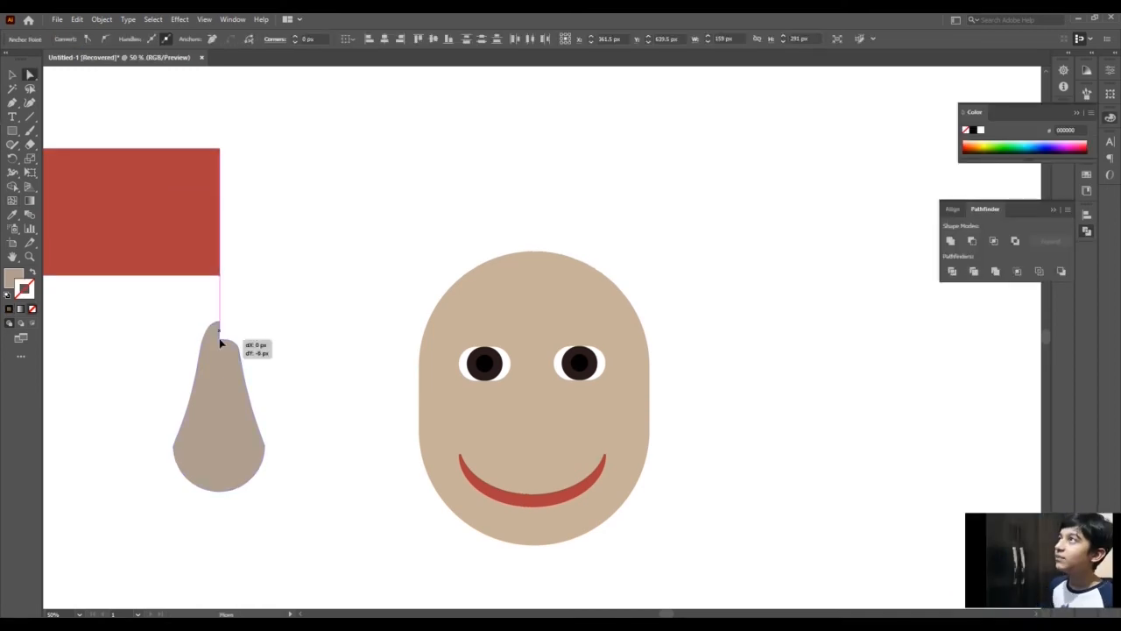
drag(220, 342, 220, 334)
Step: Draw a 128 px circle as a nostril, place it at the nose's lower left side and duplicate it level on the lower right side
key(l)
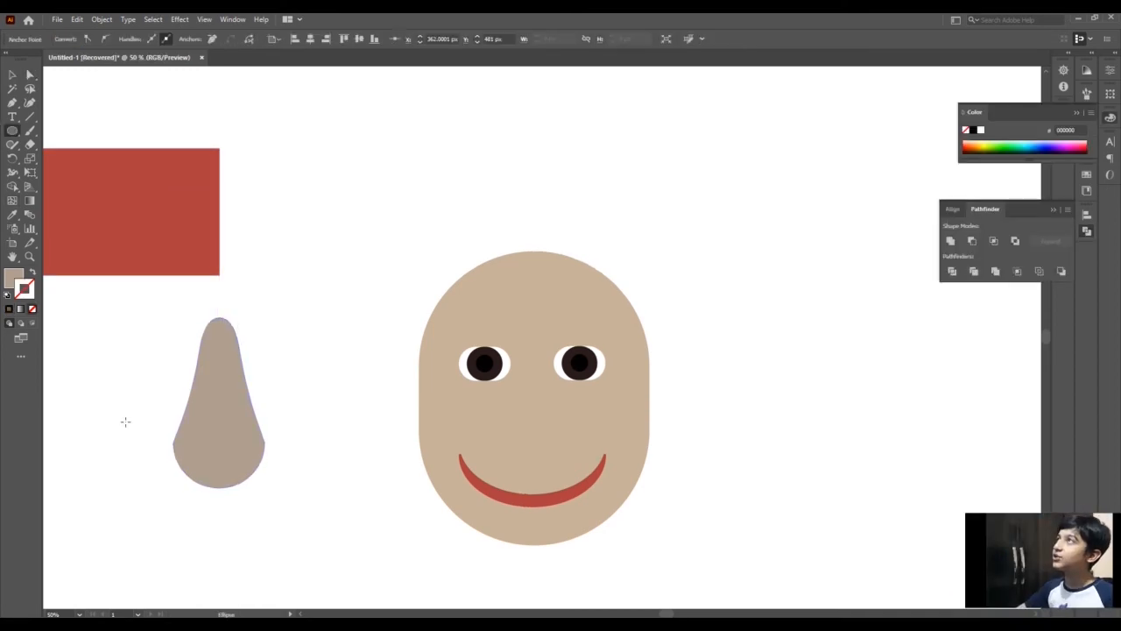
drag(125, 422, 199, 494)
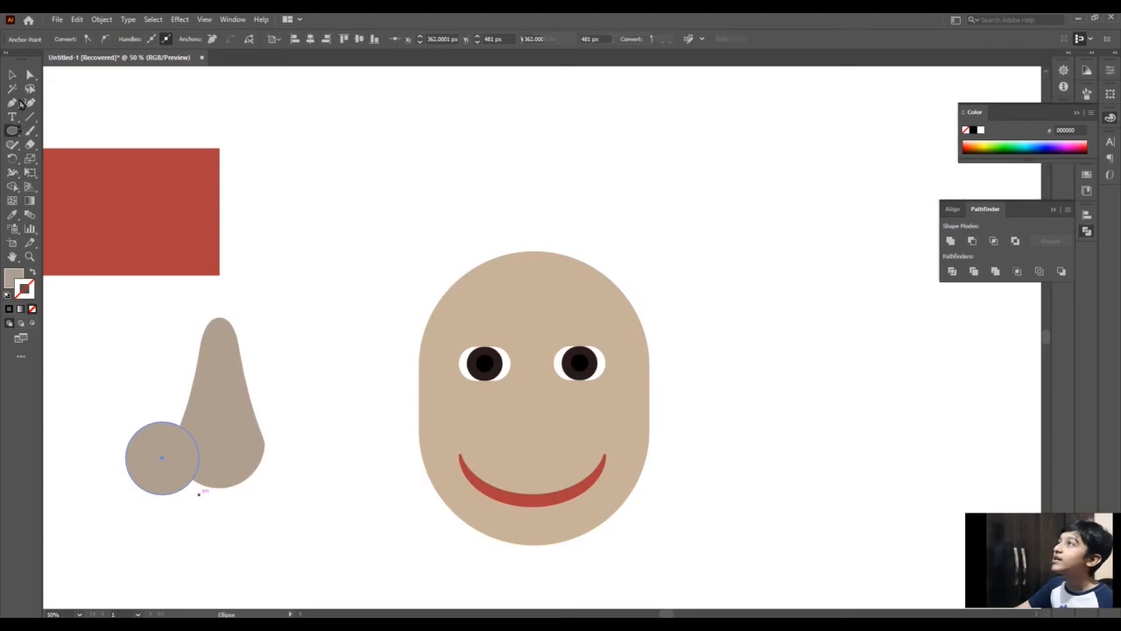
key(v)
drag(171, 462, 192, 459)
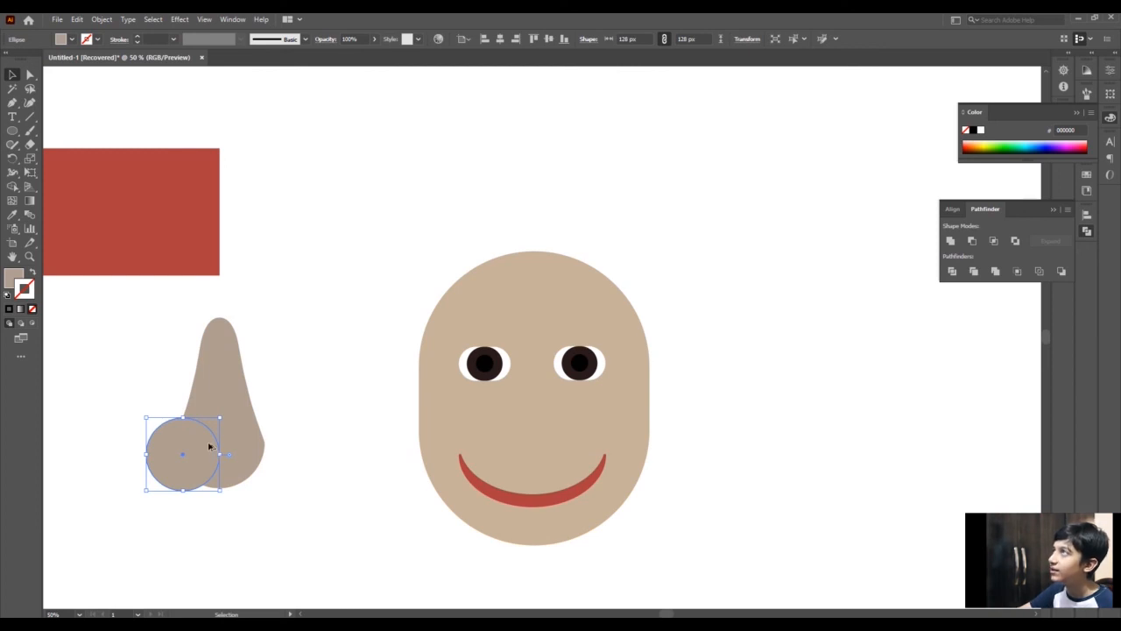
drag(228, 448, 283, 443)
click(376, 417)
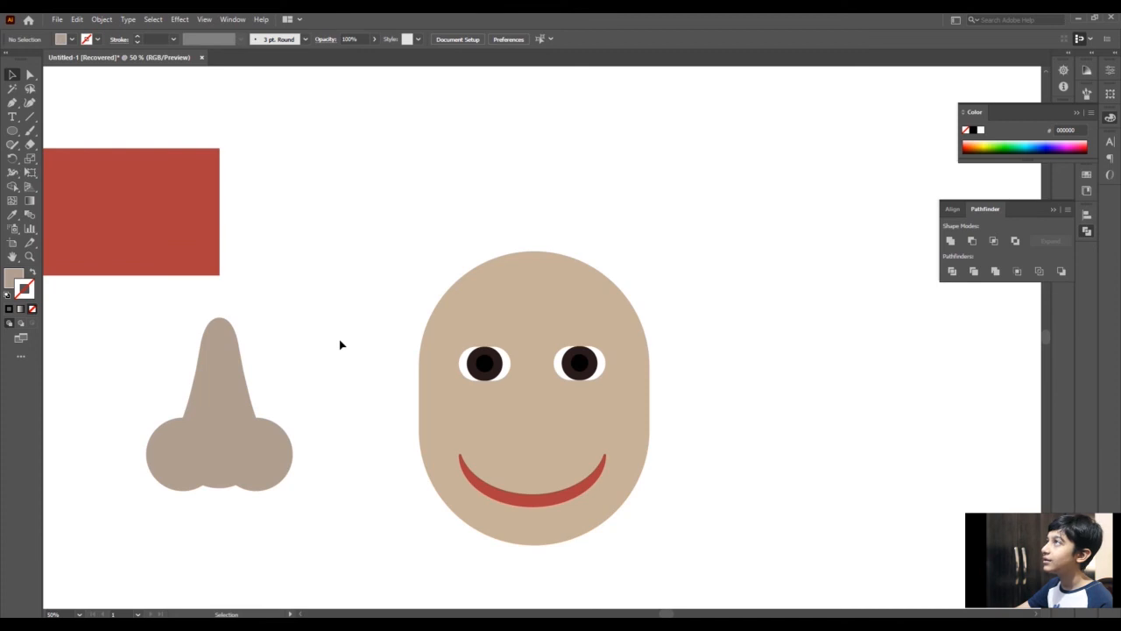
Step: Move both nostril circles slightly inward so they sit evenly around the nose's base
click(272, 470)
drag(271, 470, 270, 470)
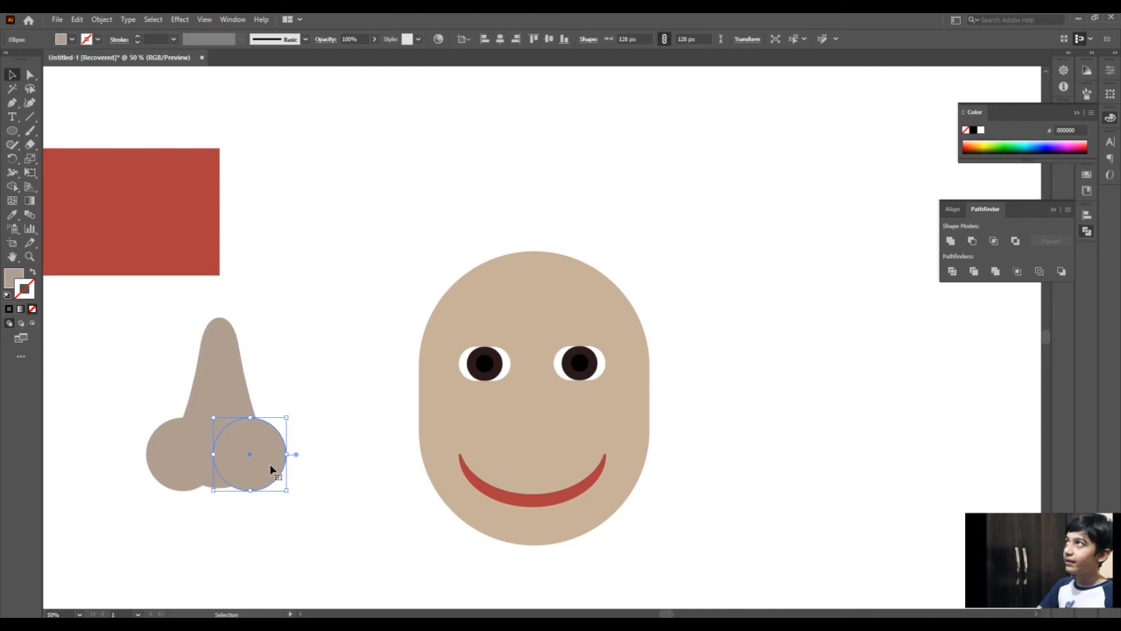
click(171, 457)
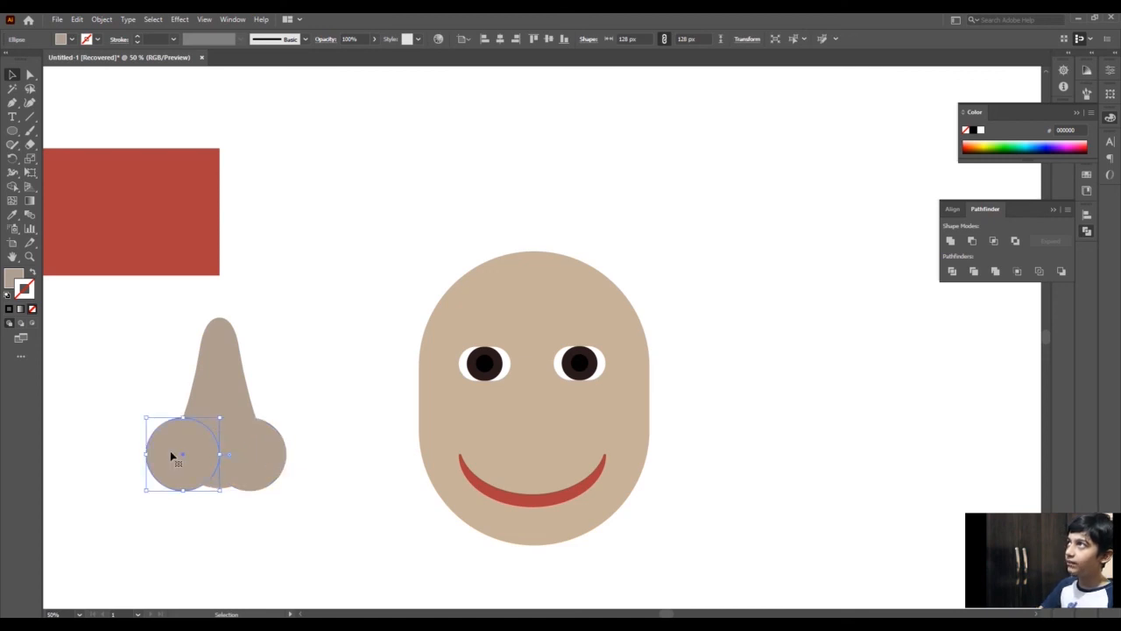
key(Right)
key(Right)
key(Right)
key(Right)
key(Right)
key(Right)
key(Right)
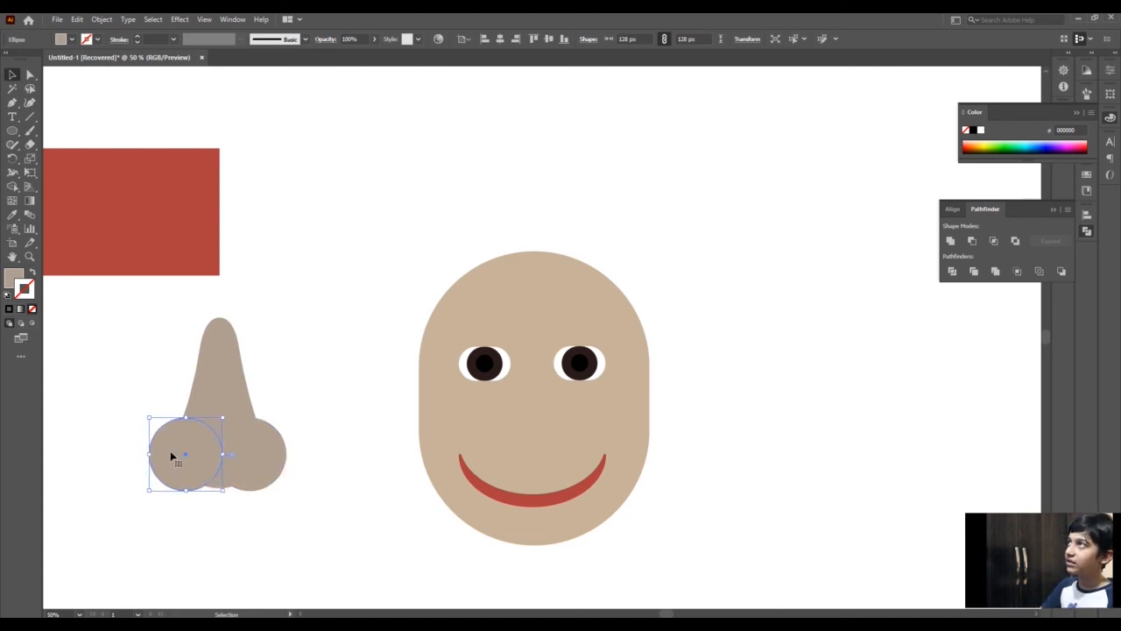
key(Right)
key(Right)
key(Right)
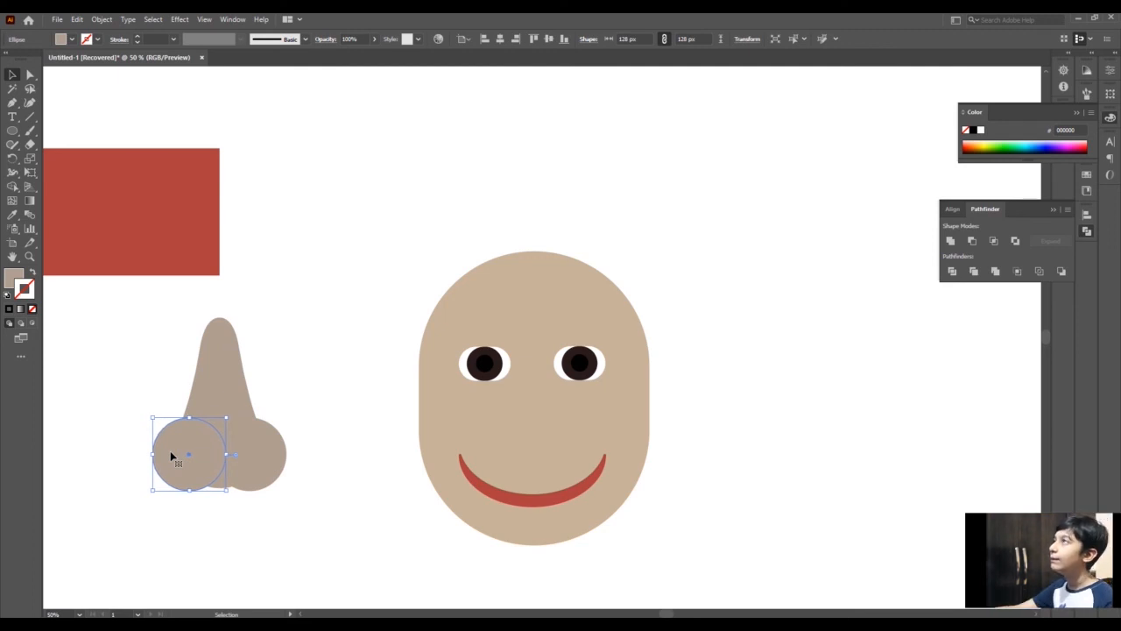
Step: Scale the complete nose down to about 67 × 87 px and place it on the face between the eyes and the smile
click(360, 310)
drag(168, 481, 532, 412)
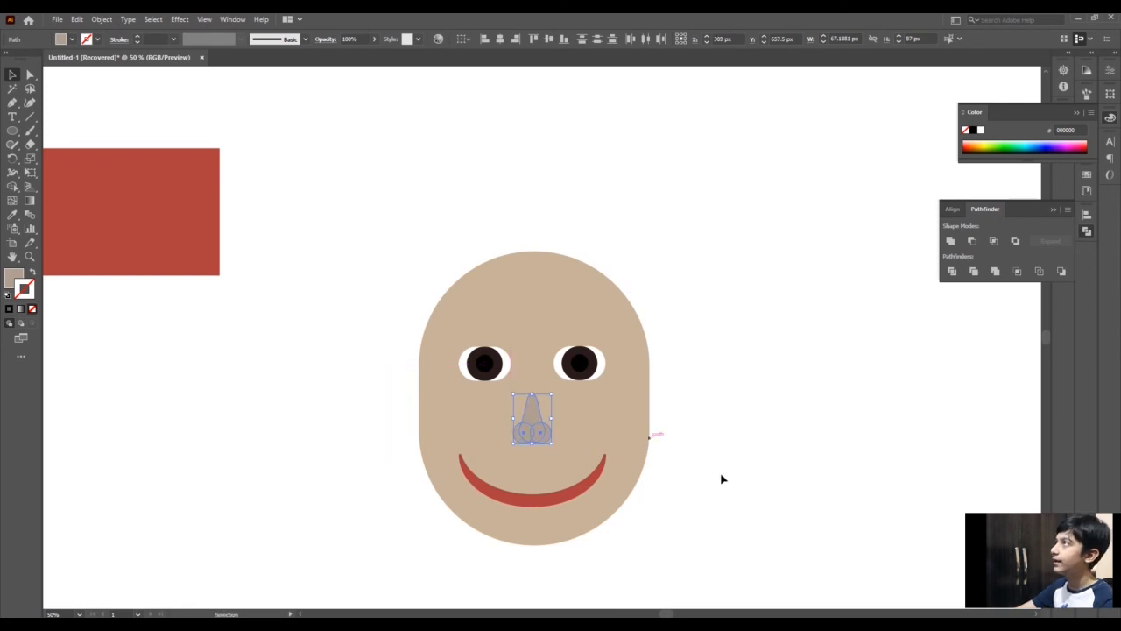
Step: Move the red crescent smile onto the blank canvas beside the face and flip it across the horizontal axis
click(732, 483)
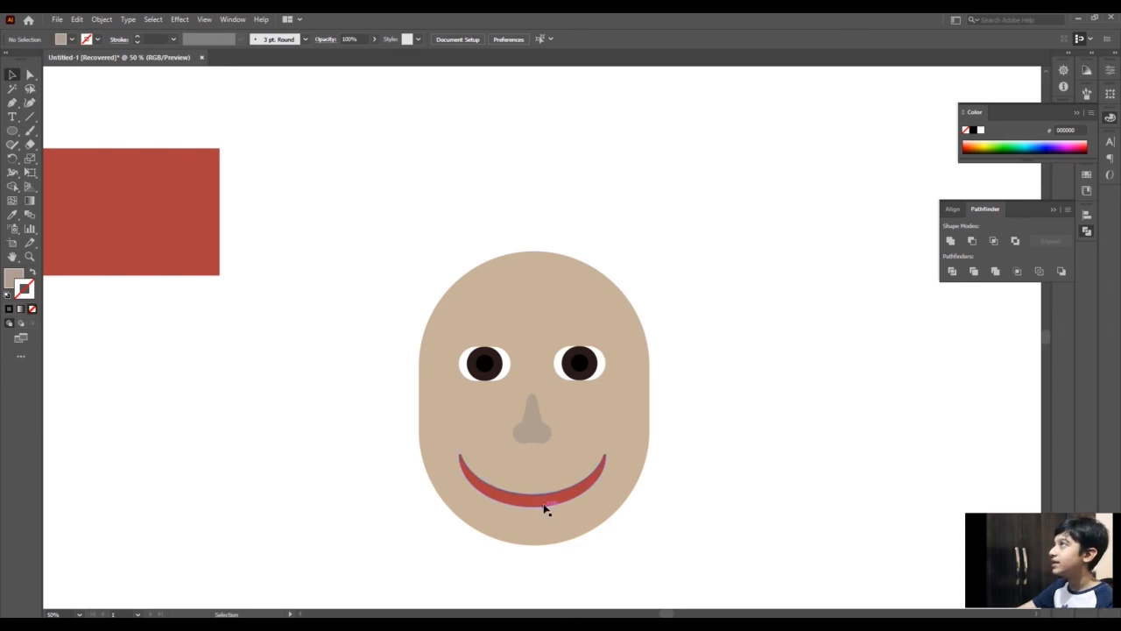
scroll(544, 508, down, 1)
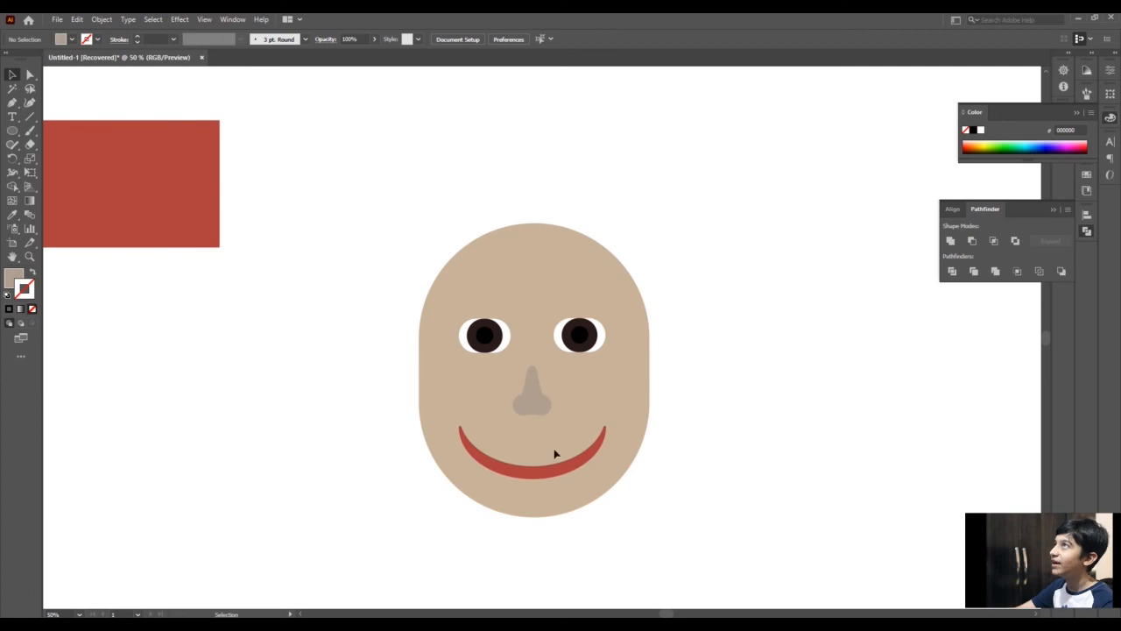
drag(516, 471, 770, 474)
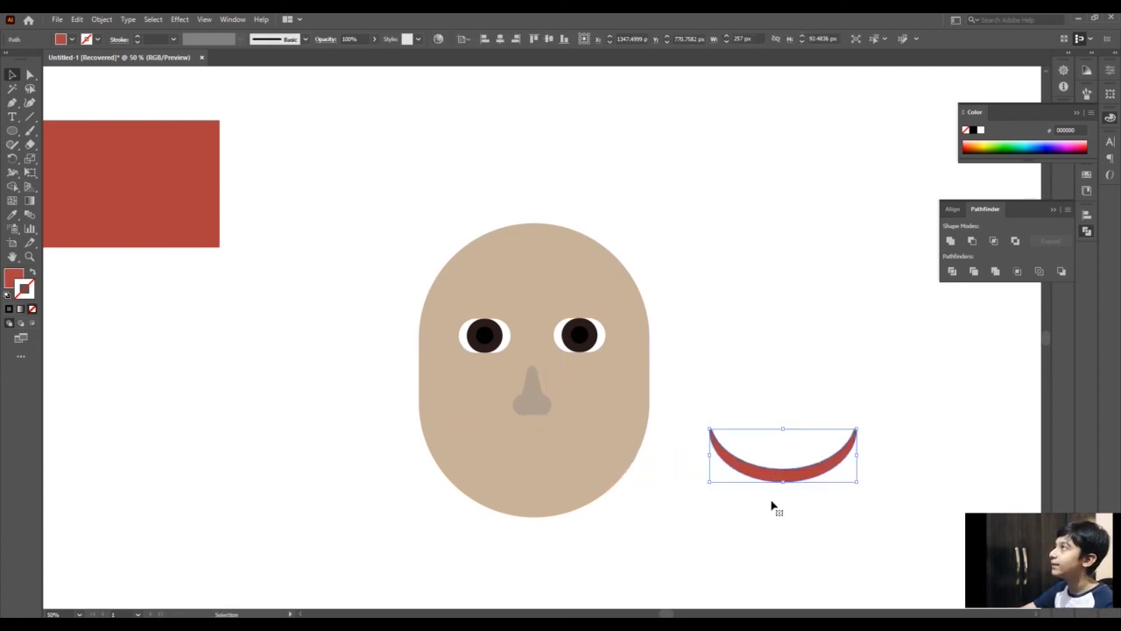
right_click(825, 464)
mouse_move(929, 404)
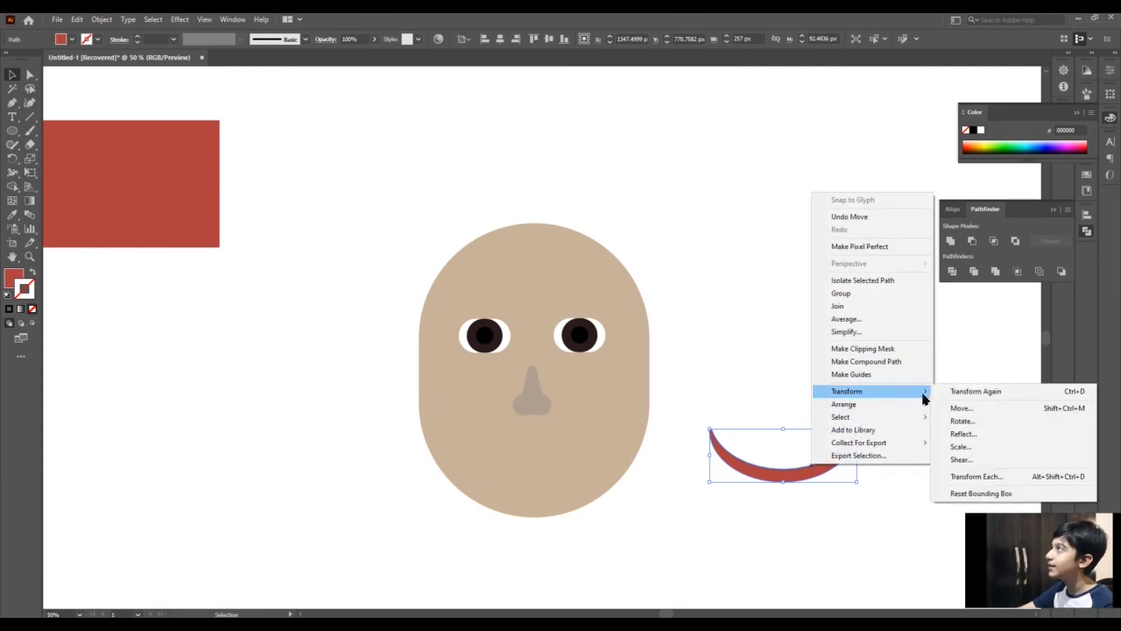
click(946, 437)
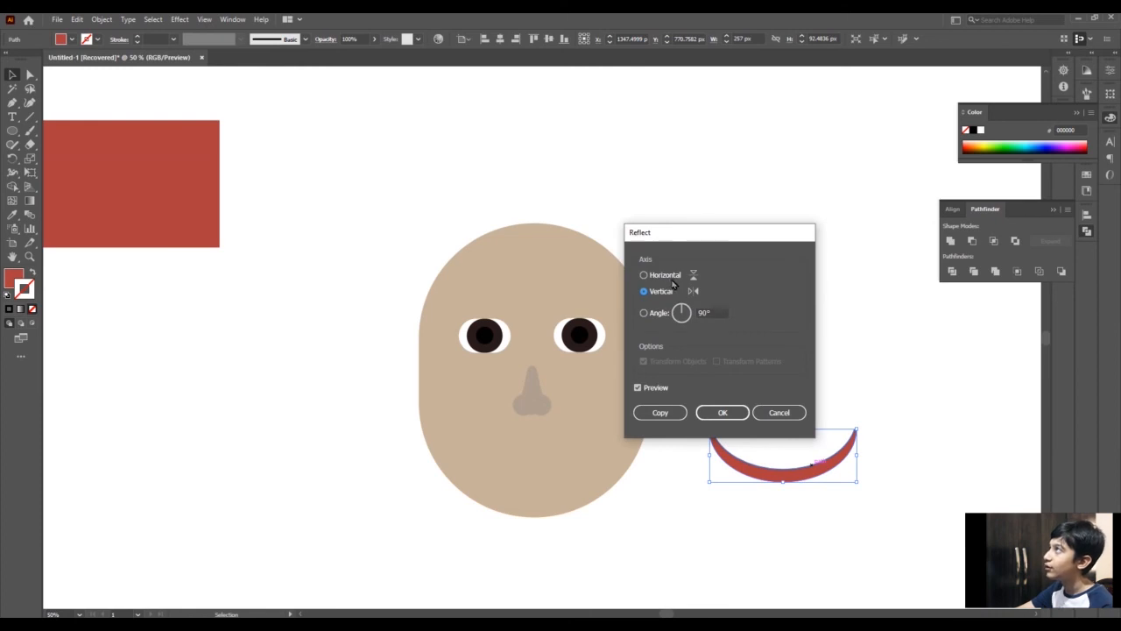
click(672, 278)
click(702, 415)
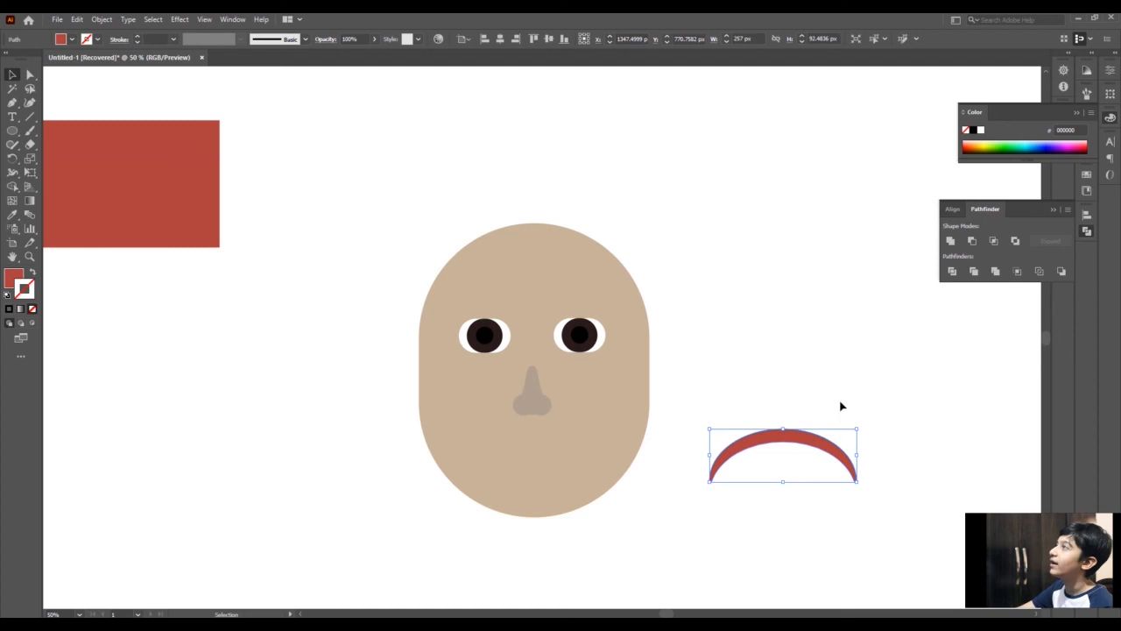
Step: Create a copy of the flipped crescent reflected across the horizontal axis, overlapping the original
right_click(819, 448)
mouse_move(903, 379)
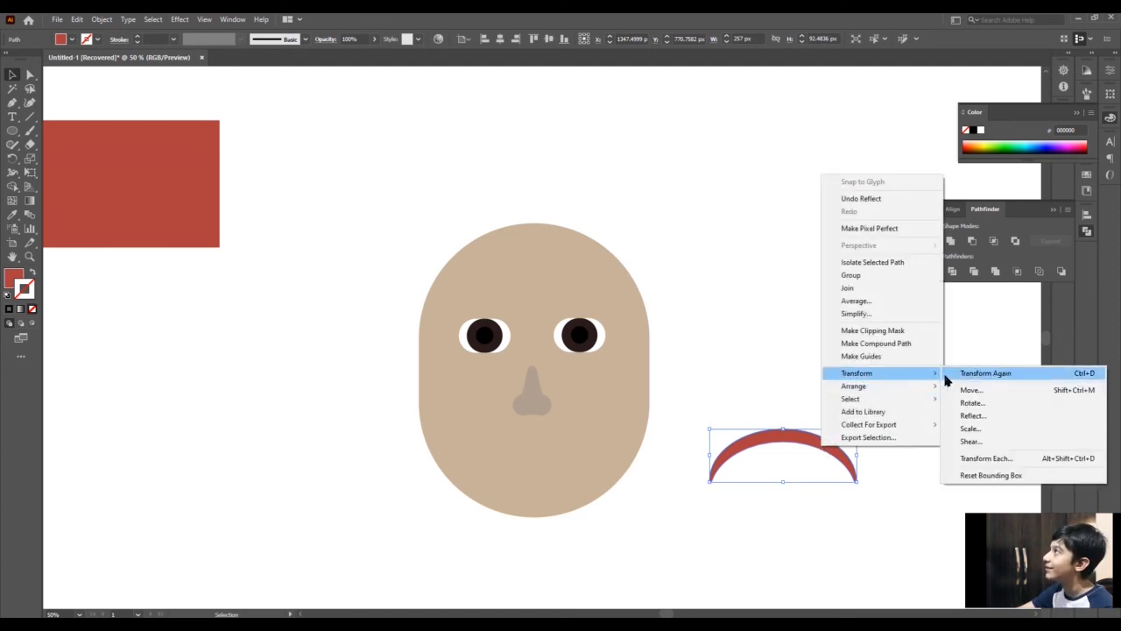
click(974, 416)
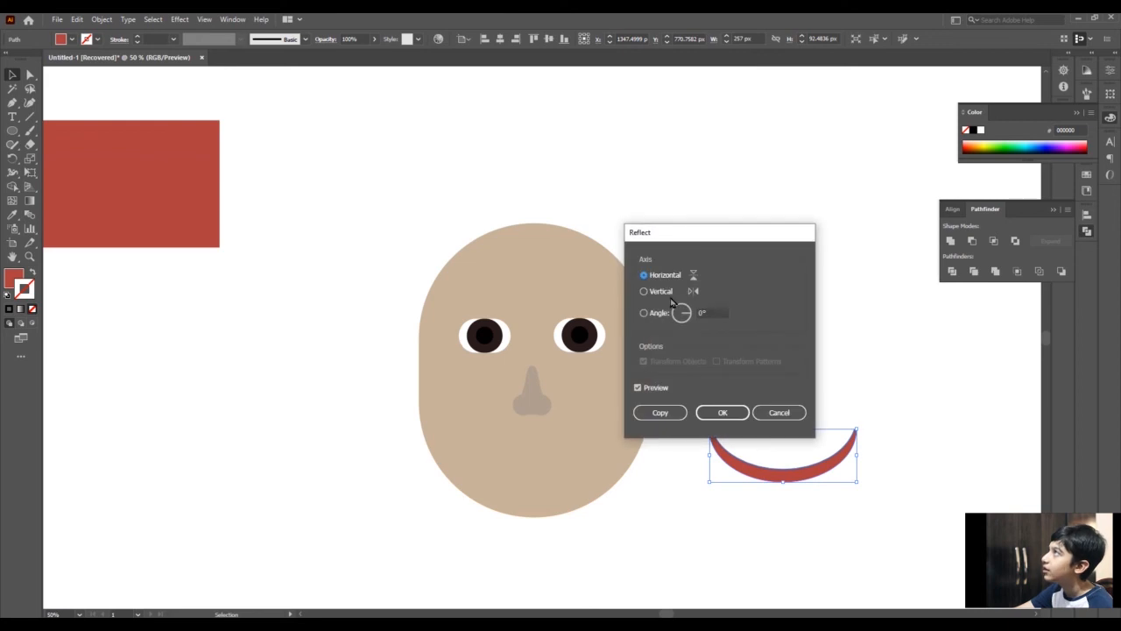
click(681, 413)
click(804, 405)
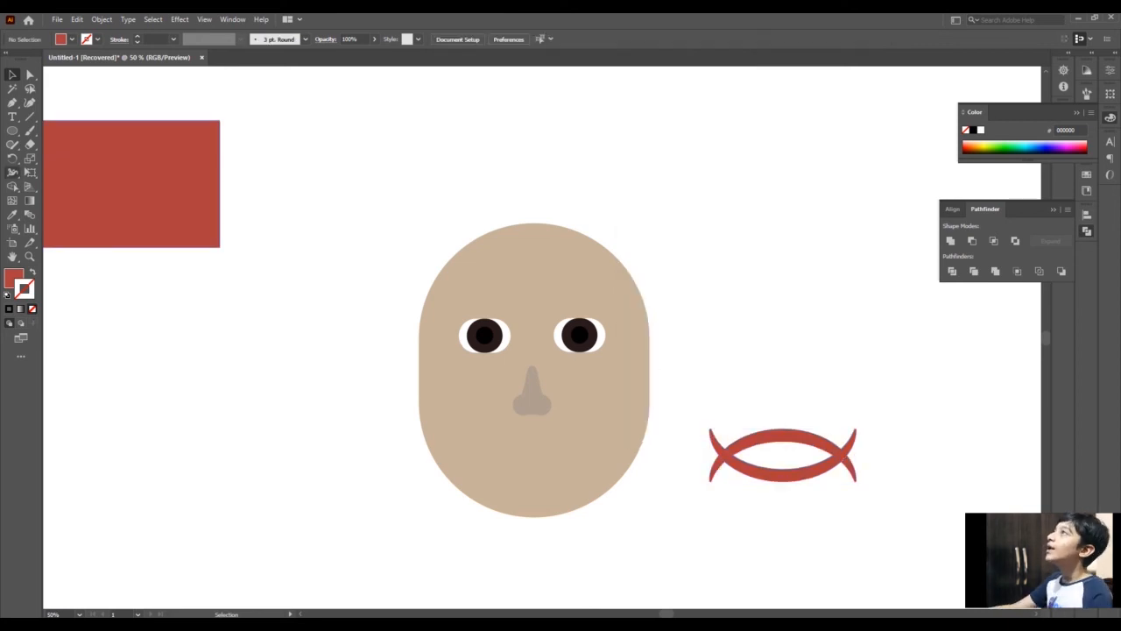
Step: Cover both ends of the overlapping crescents with two level red rectangles of 109 × 187 px, nudging the left one slightly outward
click(13, 134)
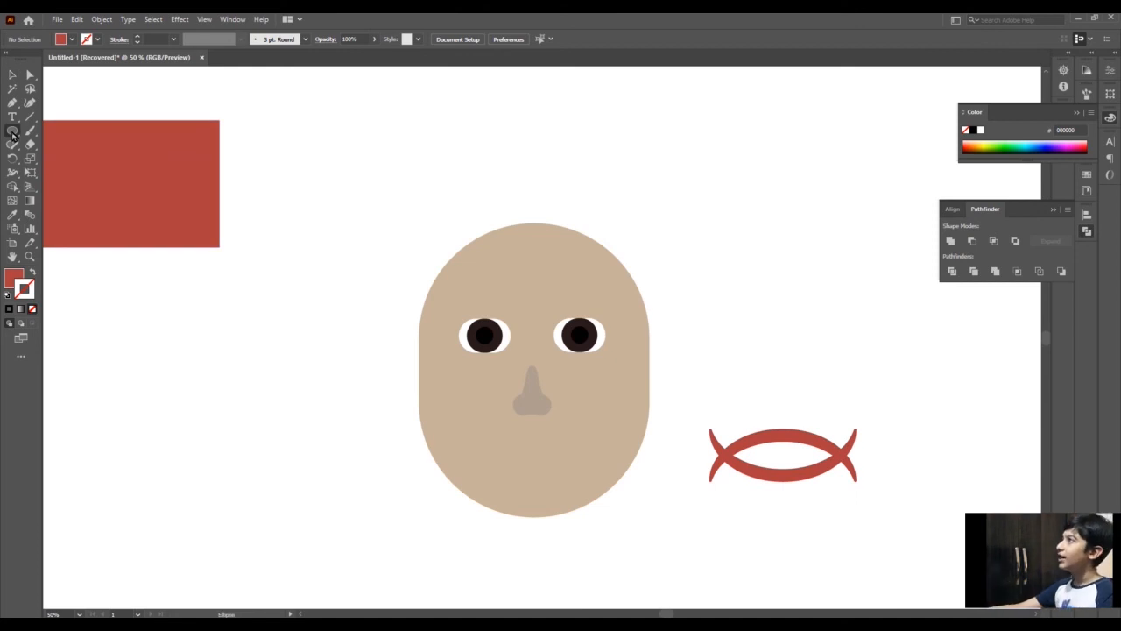
key(m)
drag(670, 395, 732, 501)
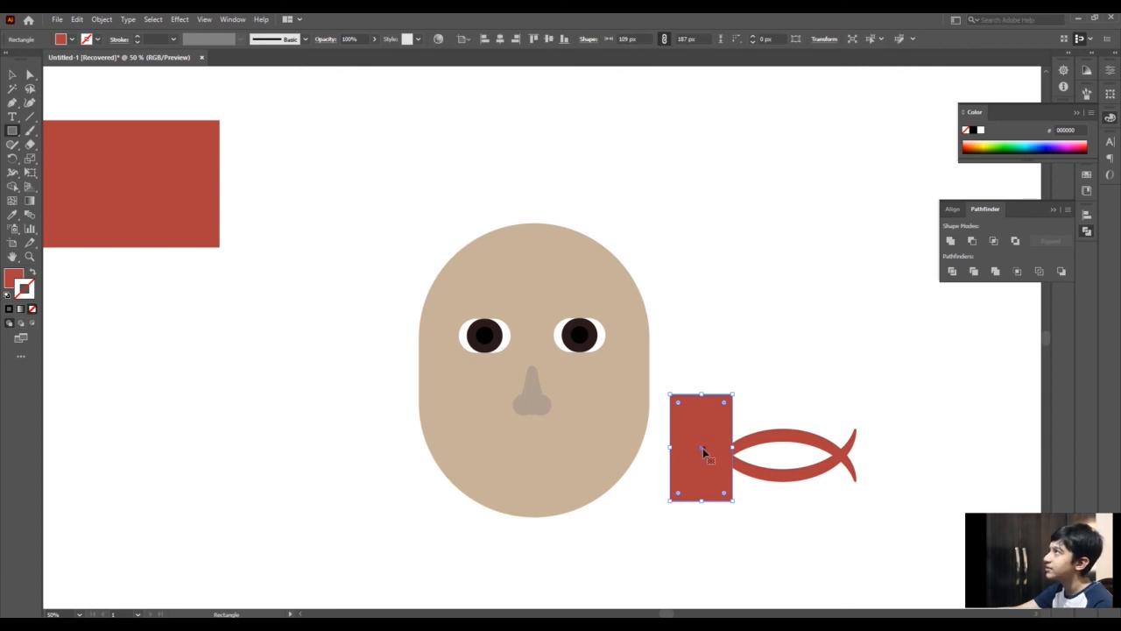
drag(704, 451, 871, 449)
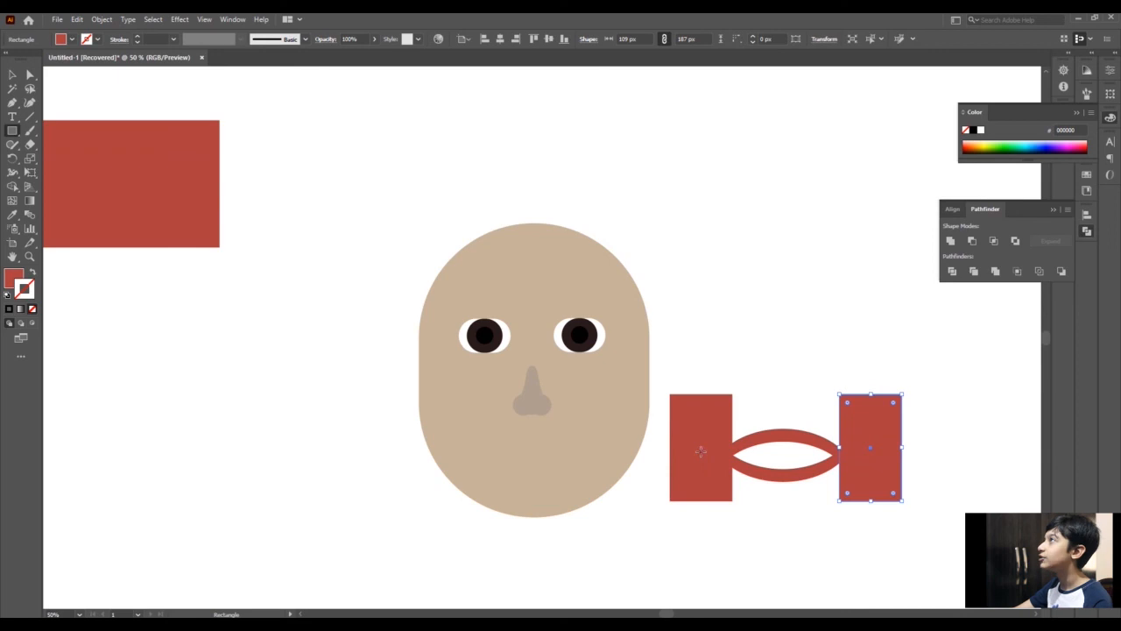
drag(700, 451, 728, 376)
key(ctrl+z)
key(v)
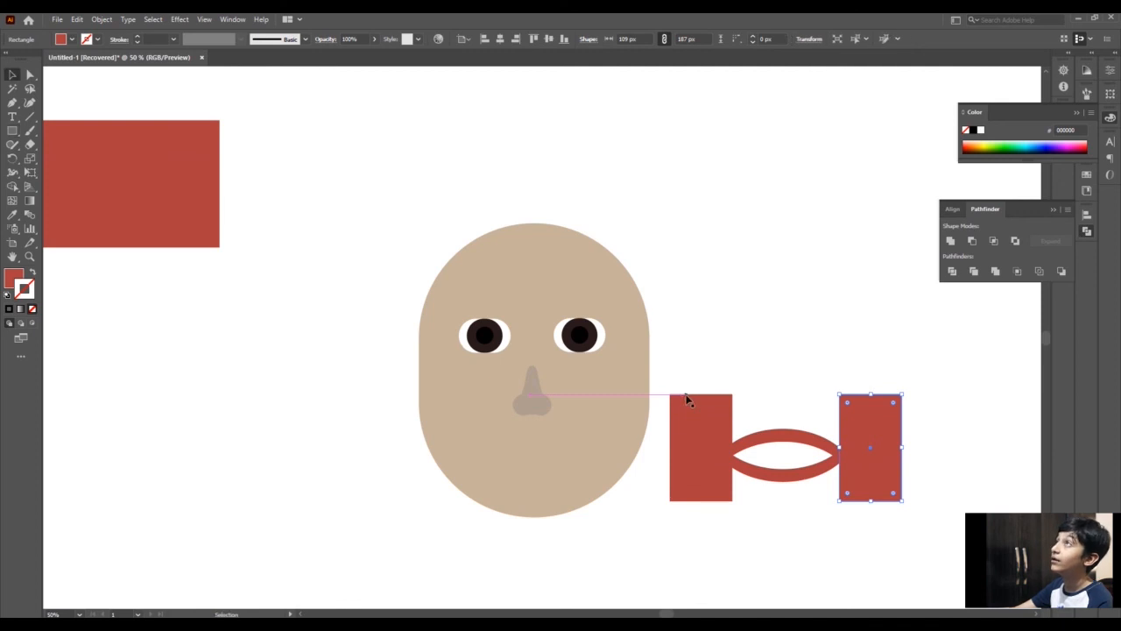
drag(689, 401, 683, 397)
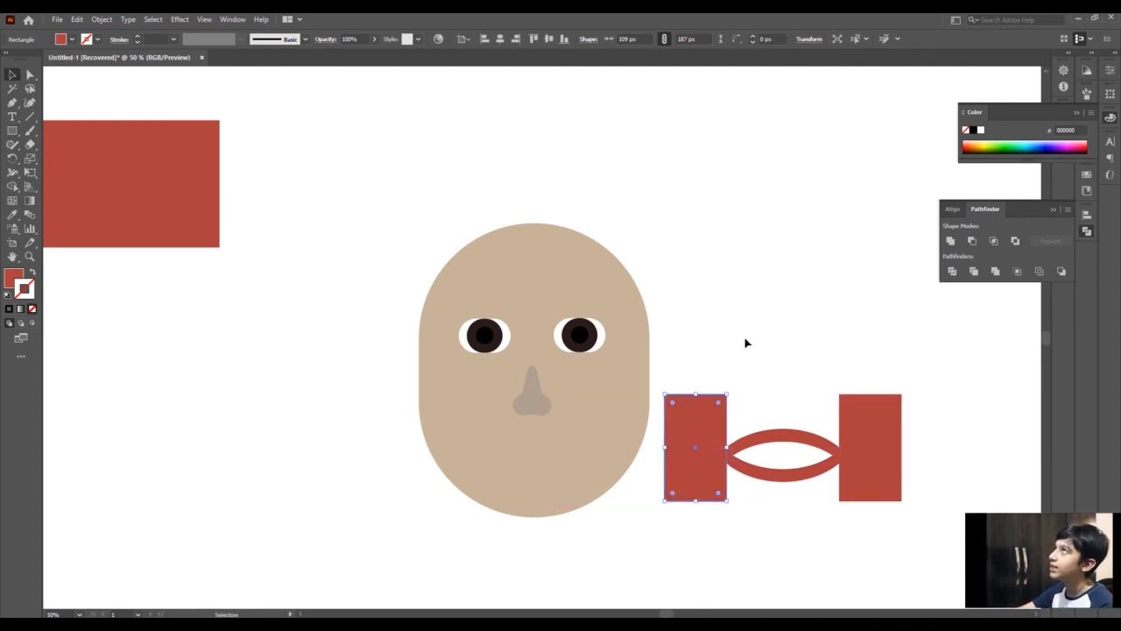
click(759, 334)
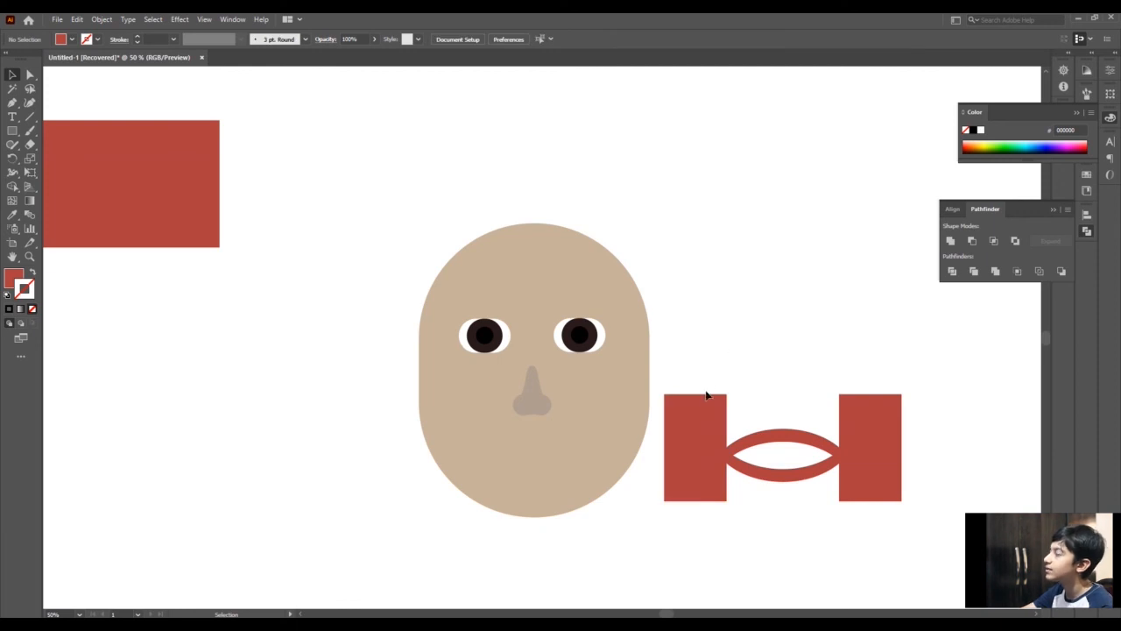
Step: Raise the upward-arching crescent above the other one and trim off its ends with the two rectangles using Minus Front
drag(797, 444, 794, 417)
drag(687, 342, 884, 445)
drag(689, 338, 816, 327)
click(887, 442)
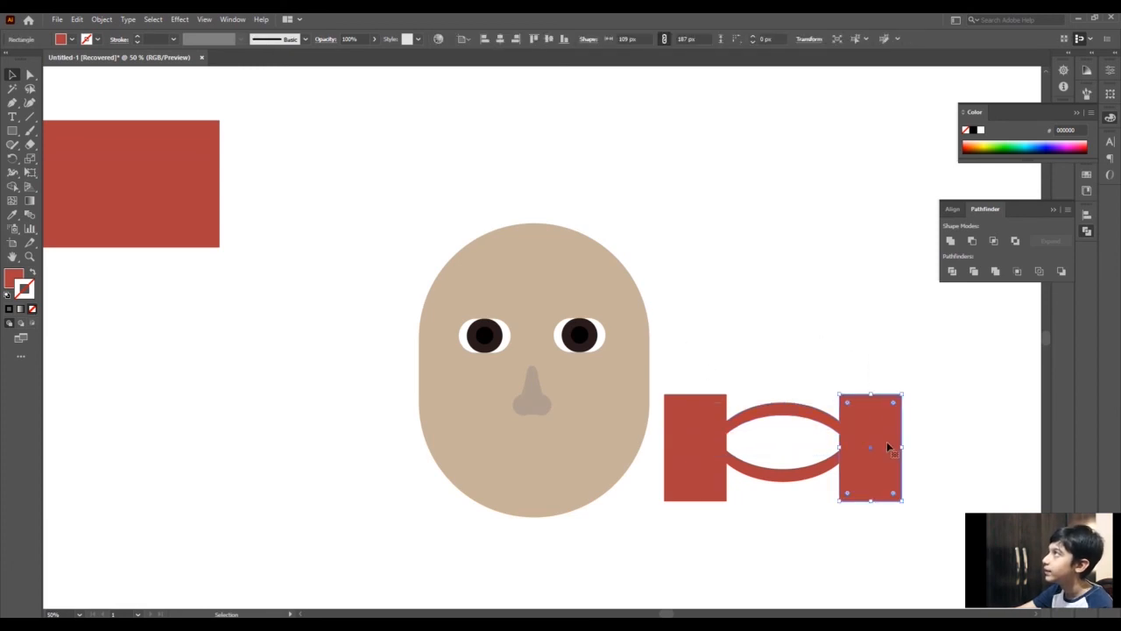
right_click(887, 441)
click(944, 512)
drag(671, 341, 872, 426)
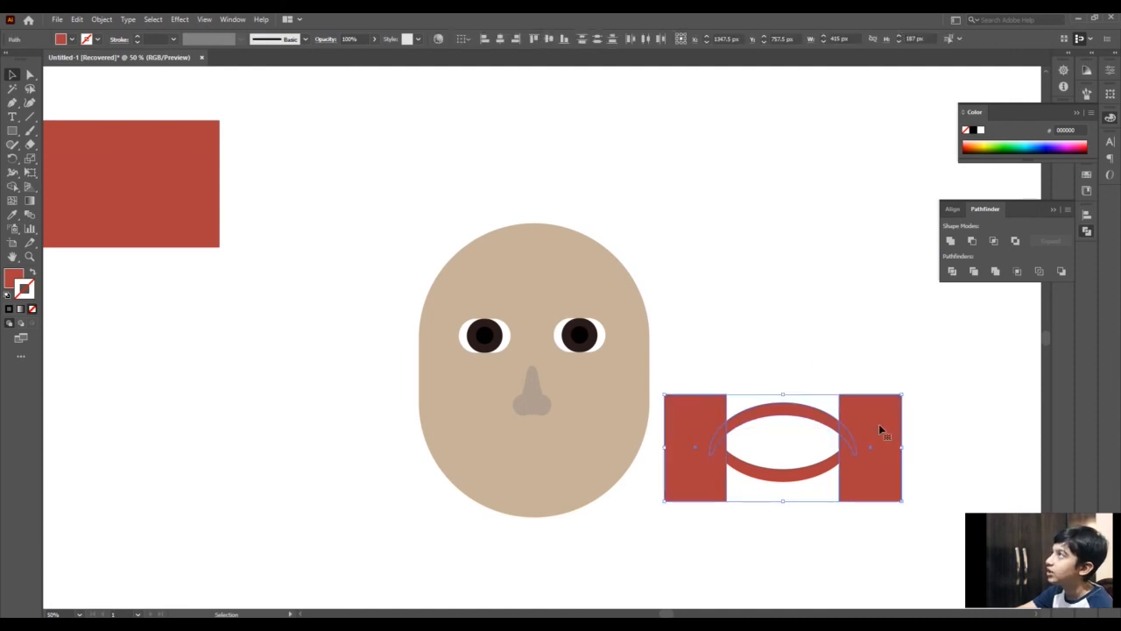
click(974, 245)
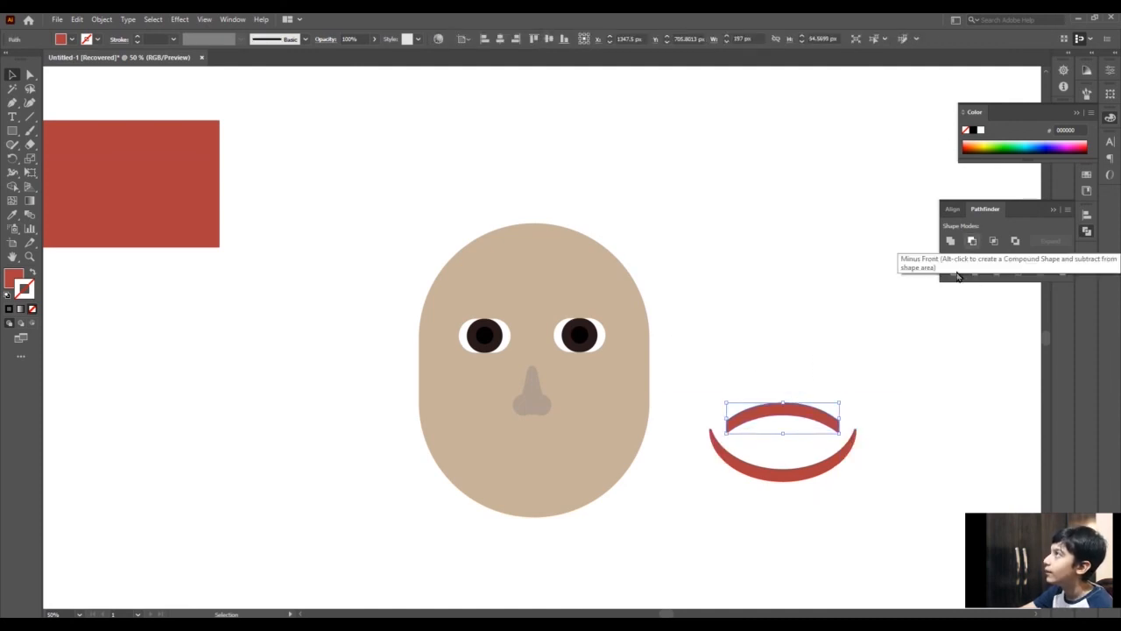
Step: Delete the untrimmed lower crescent
click(909, 389)
click(822, 478)
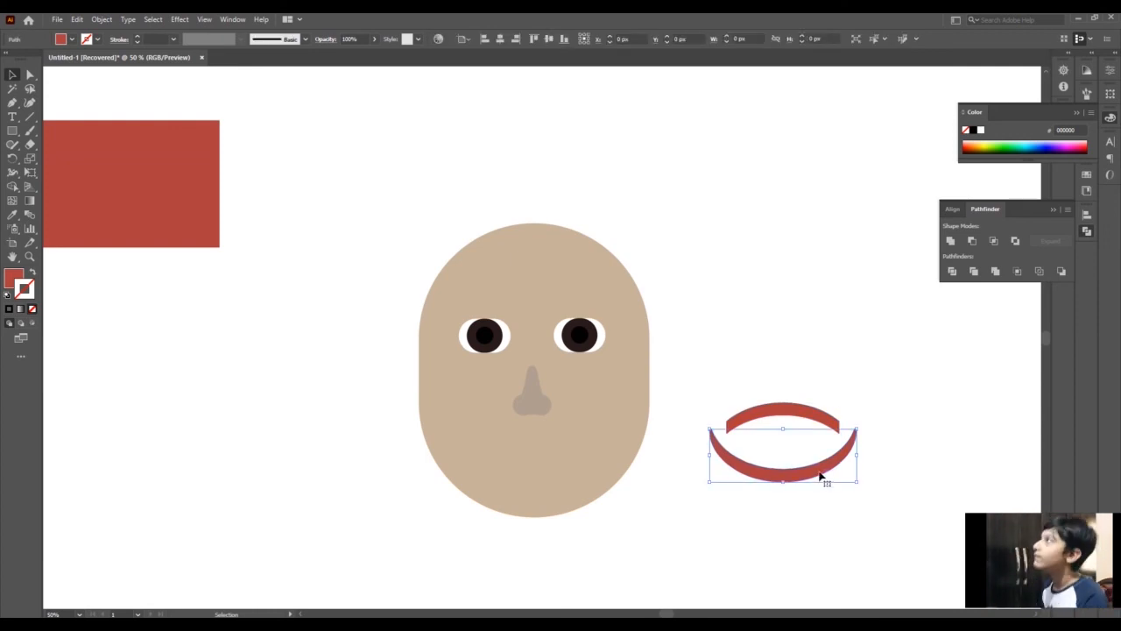
key(Delete)
Step: Create a copy of the trimmed arc reflected across the horizontal axis as the lower lip
click(832, 427)
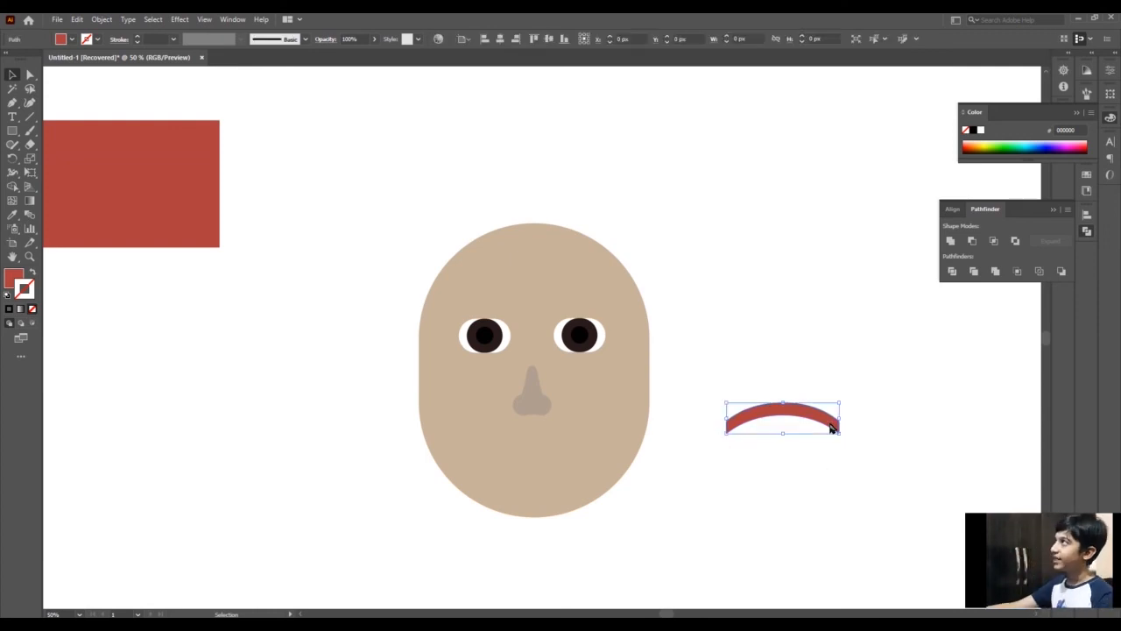
right_click(831, 427)
mouse_move(928, 350)
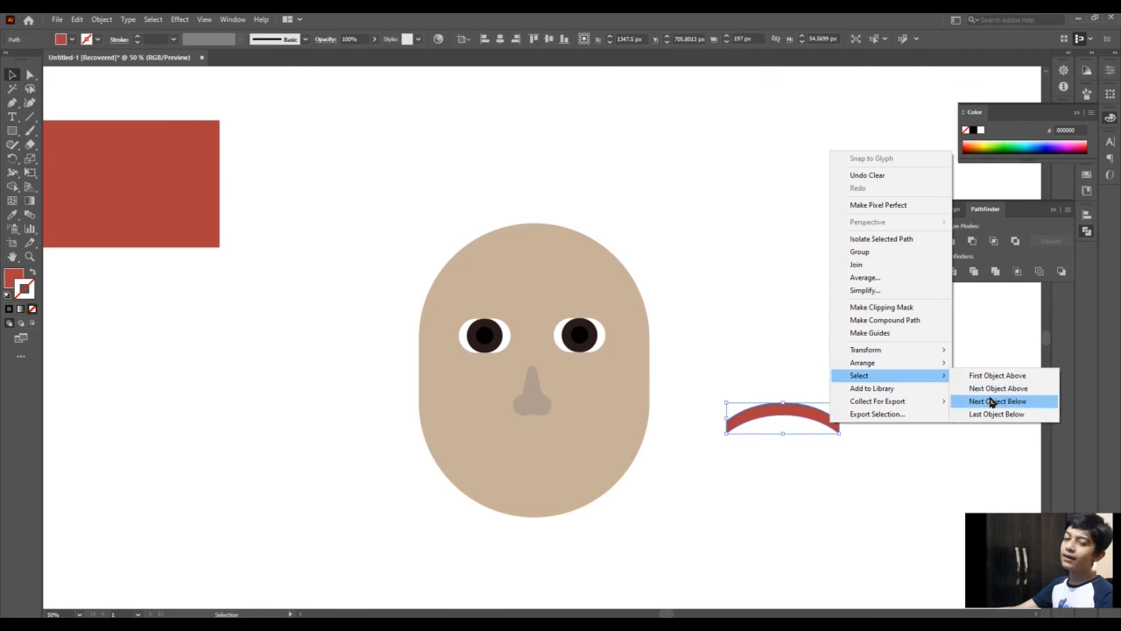
click(982, 392)
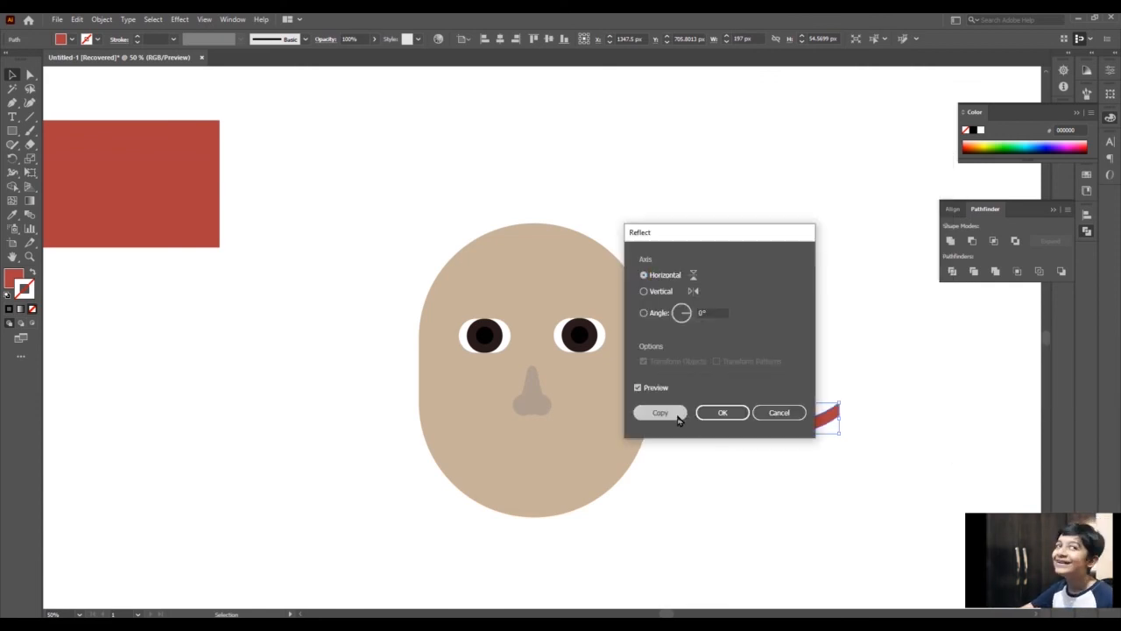
click(659, 412)
Step: Move the lower lip down to about Y 747 px so its ends meet the upper lip, keeping both lips horizontally aligned
key(Down)
key(Down)
key(Down)
key(Down)
key(Down)
key(Down)
key(Down)
key(Down)
key(Down)
key(Down)
key(Down)
key(Down)
key(Down)
key(Down)
key(Down)
key(Down)
key(Down)
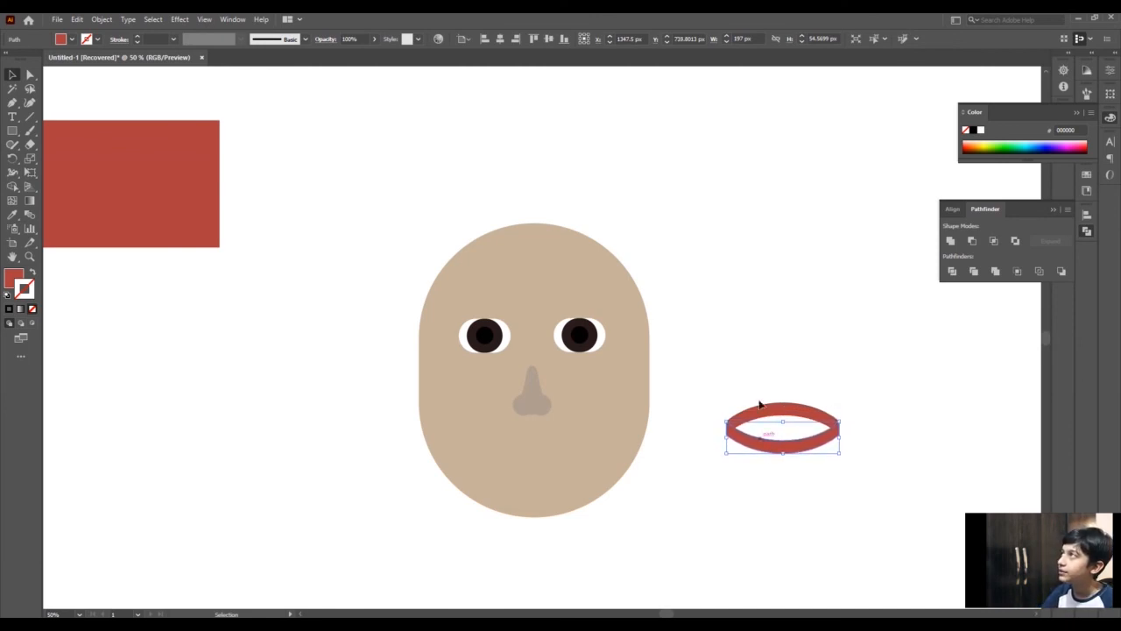
drag(795, 444, 797, 452)
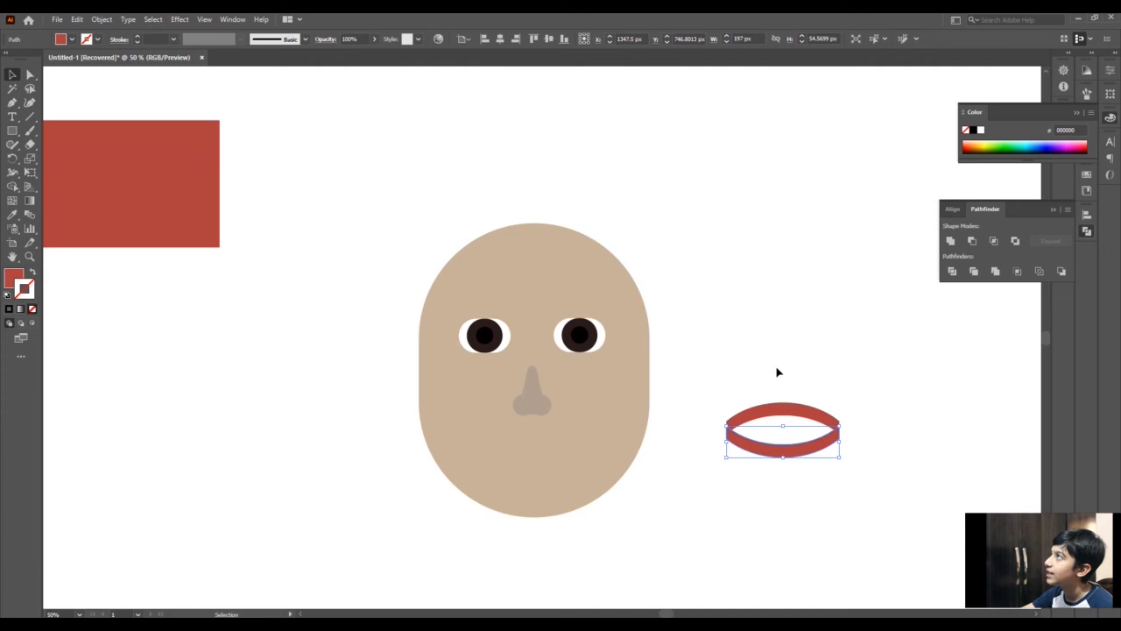
key(Left)
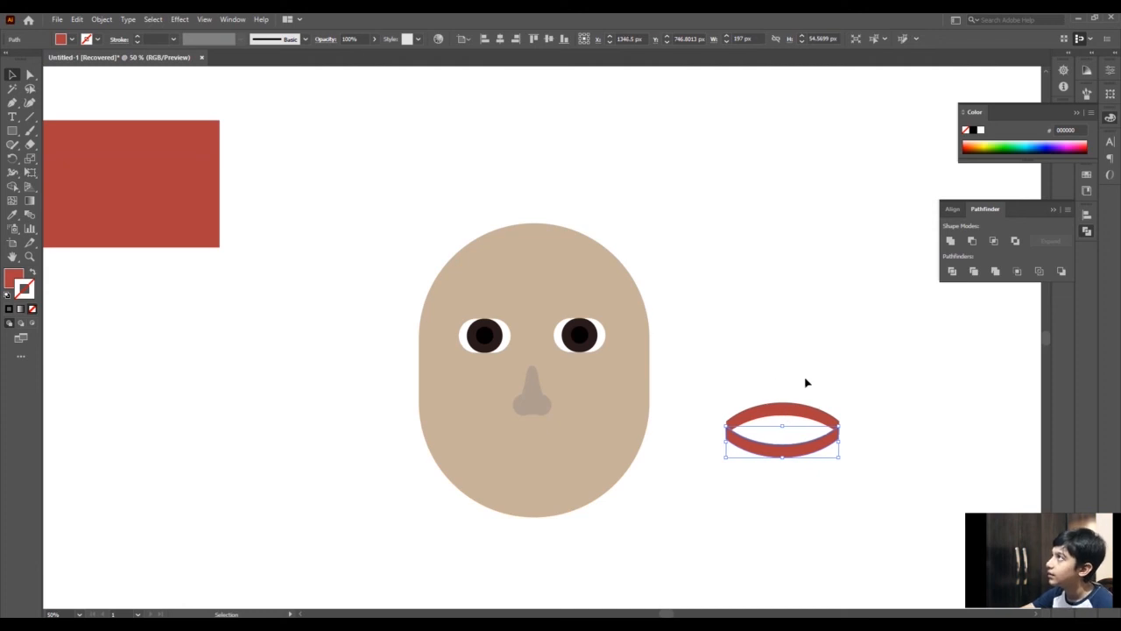
click(806, 375)
click(798, 451)
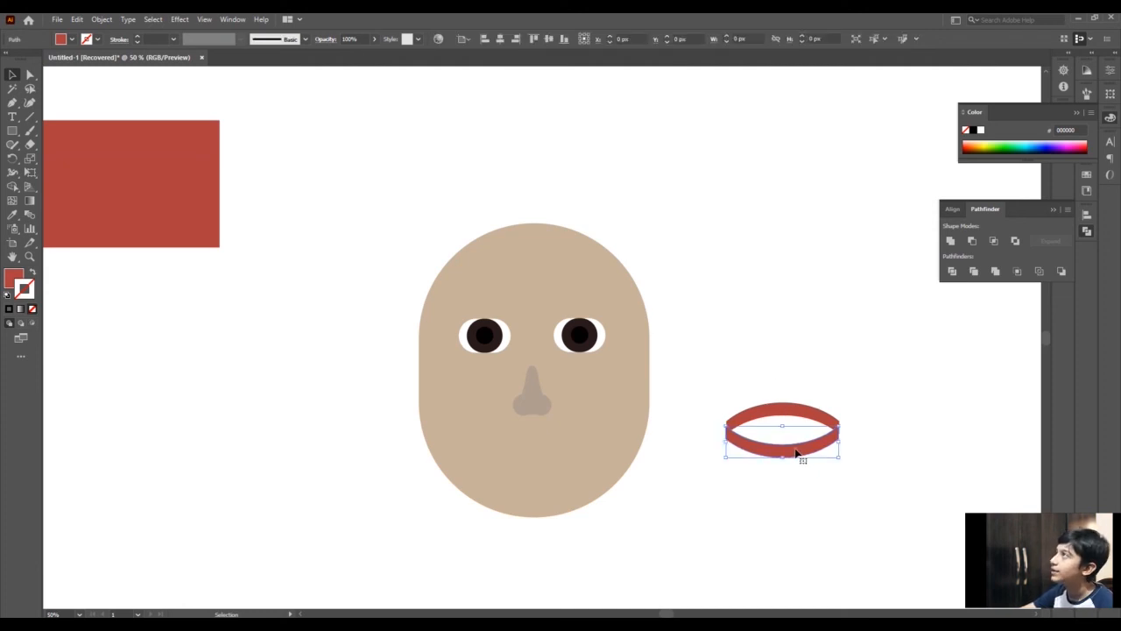
click(822, 346)
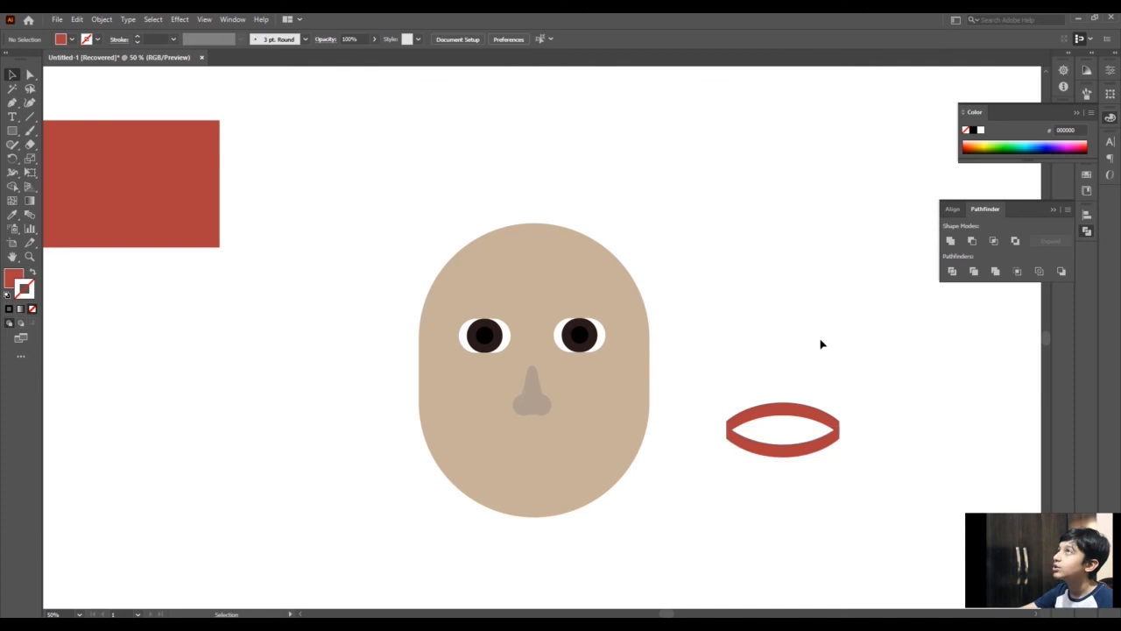
Step: Round the corners of both lips to about 9 px
drag(821, 344, 743, 523)
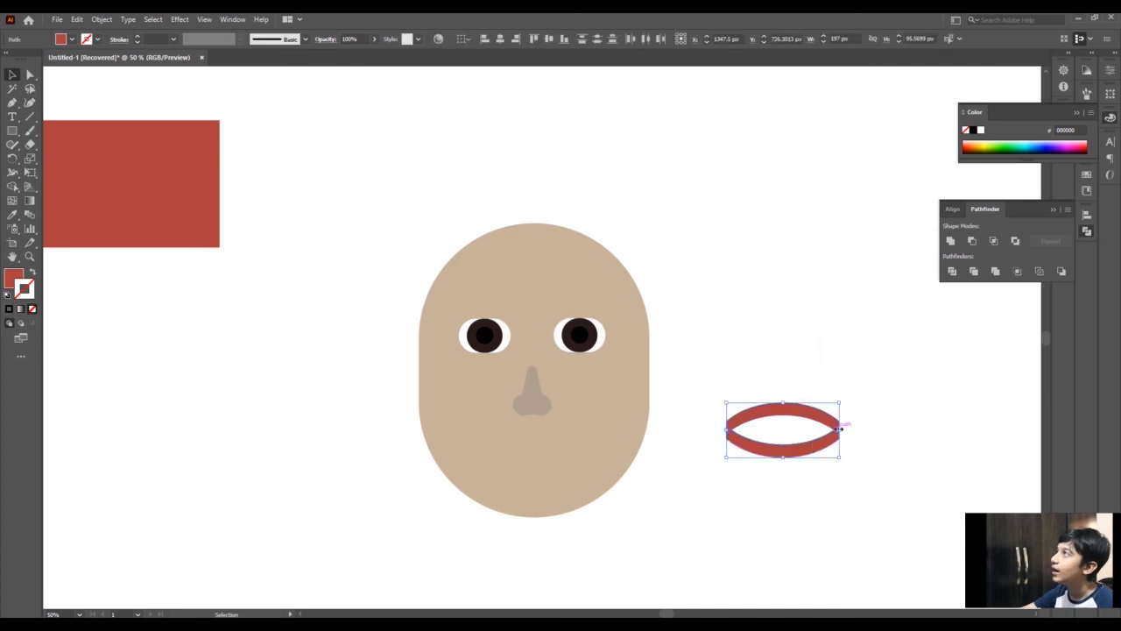
click(29, 74)
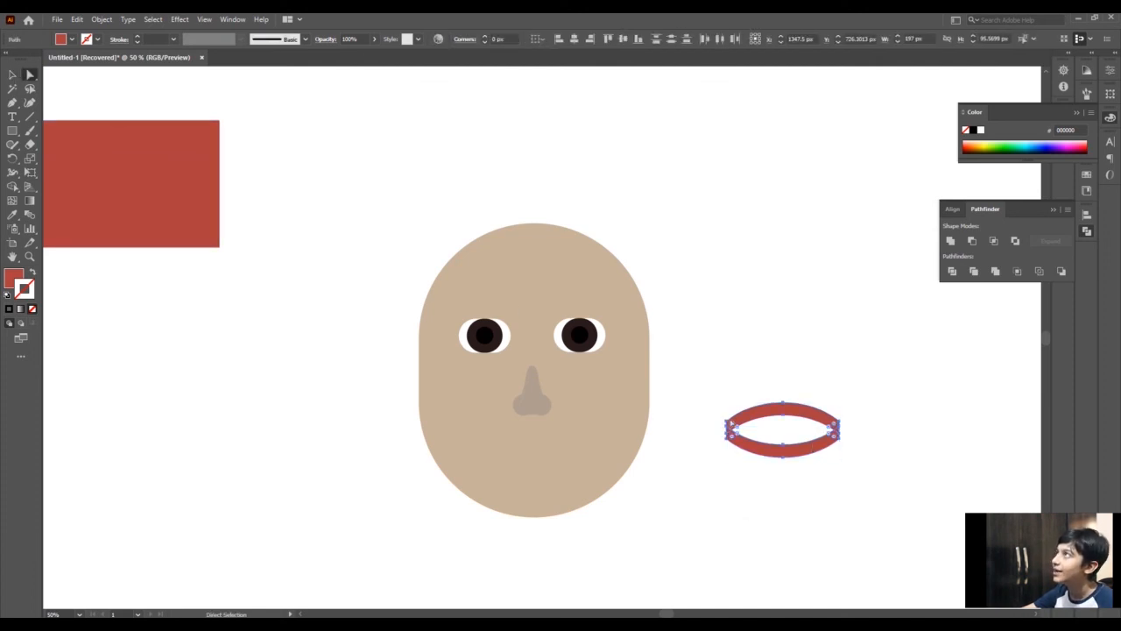
drag(739, 428, 861, 368)
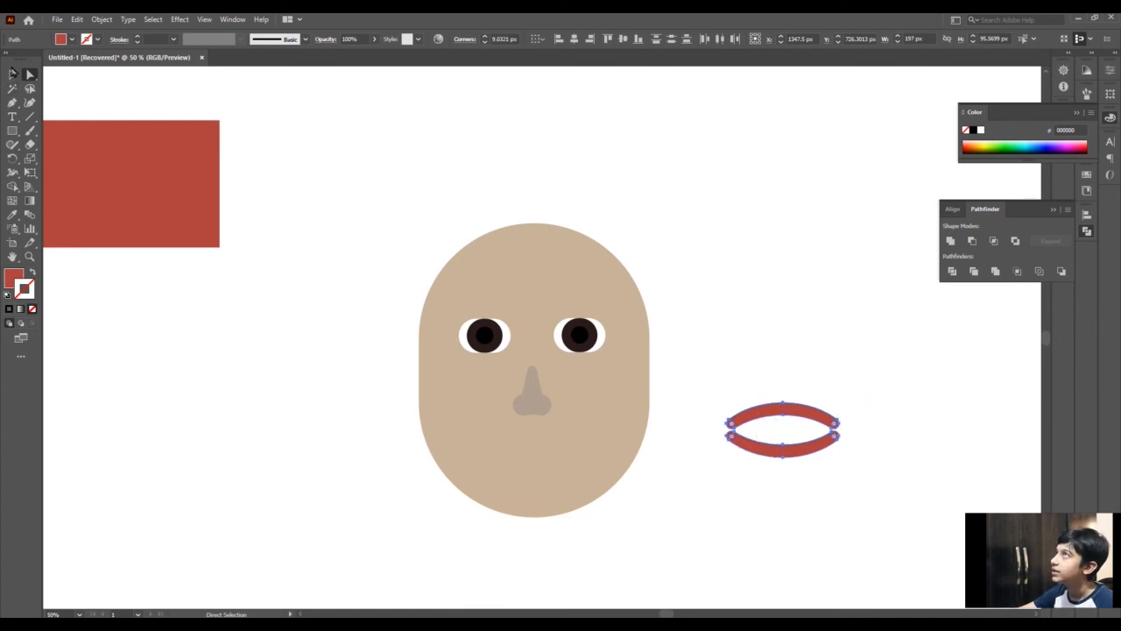
click(12, 74)
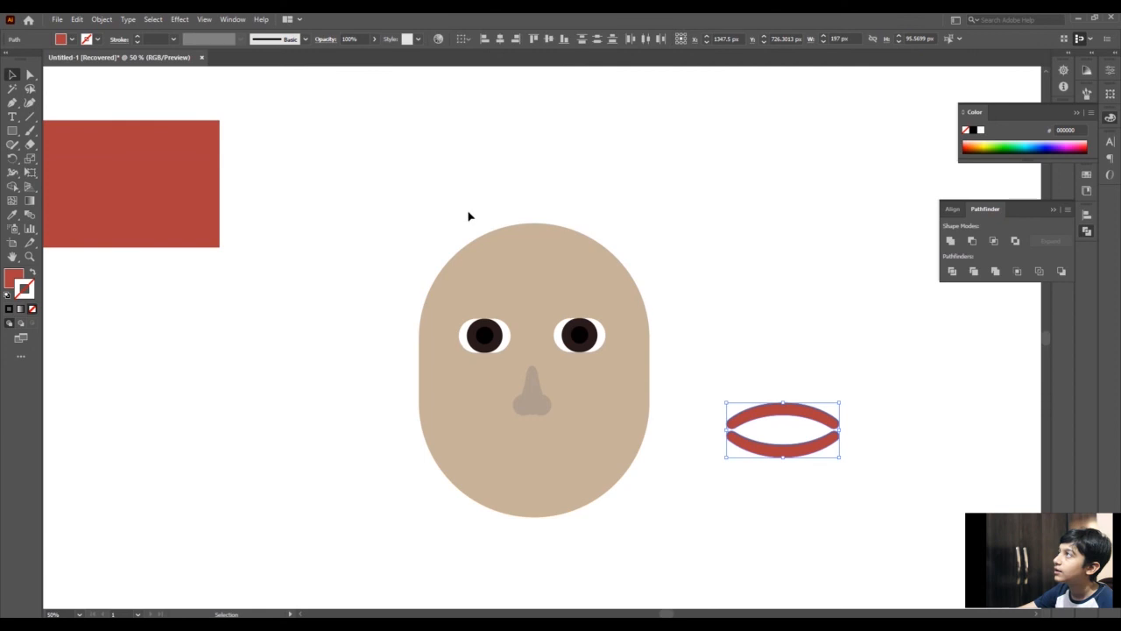
Step: Place the two lips centred on the face below the nose, with their rounded ends overlapping
click(692, 289)
drag(788, 413, 544, 461)
click(736, 436)
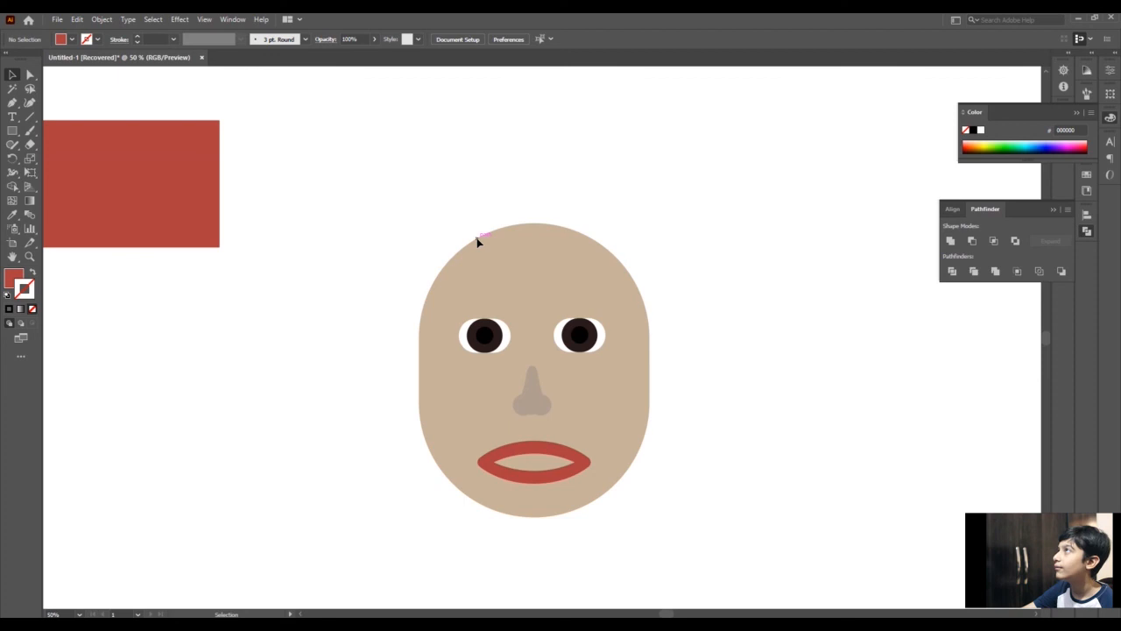
drag(450, 219, 222, 343)
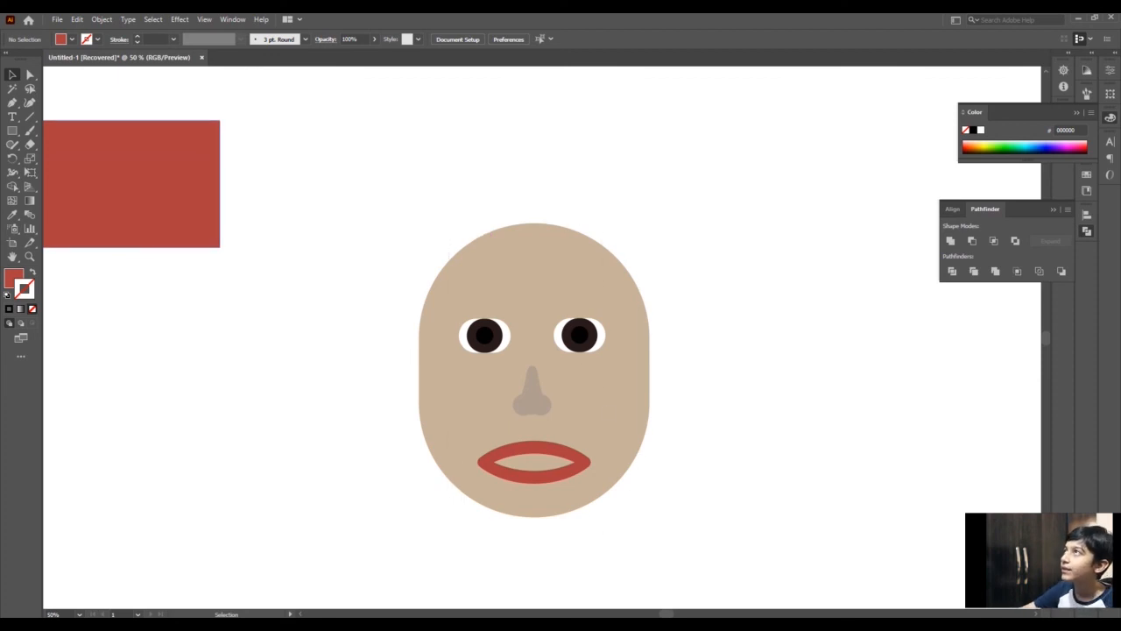
click(11, 132)
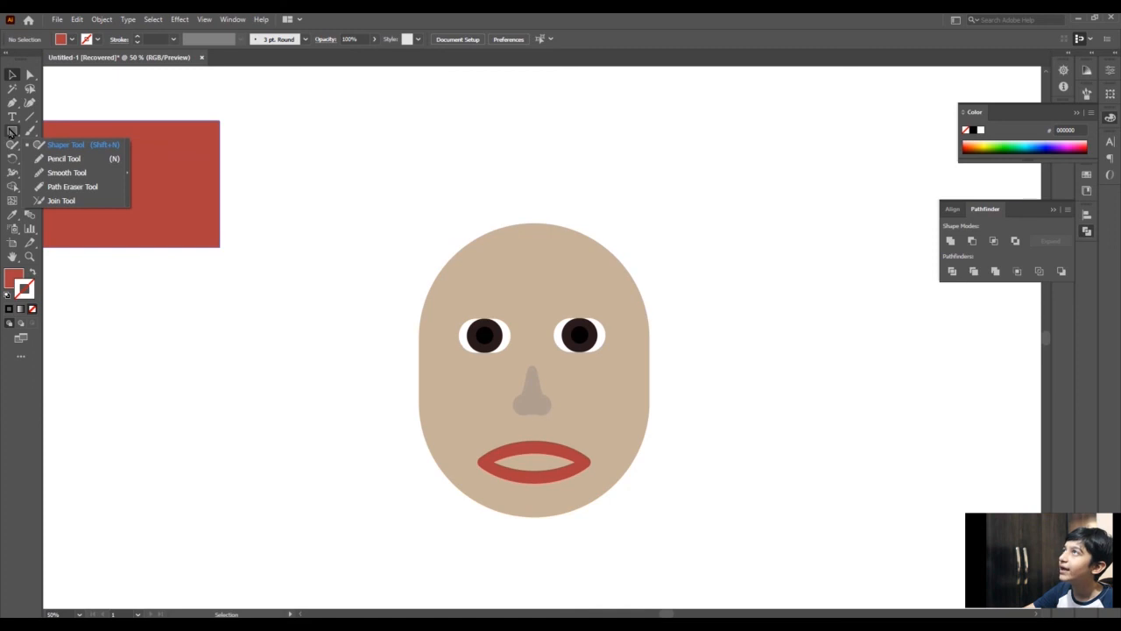
click(12, 131)
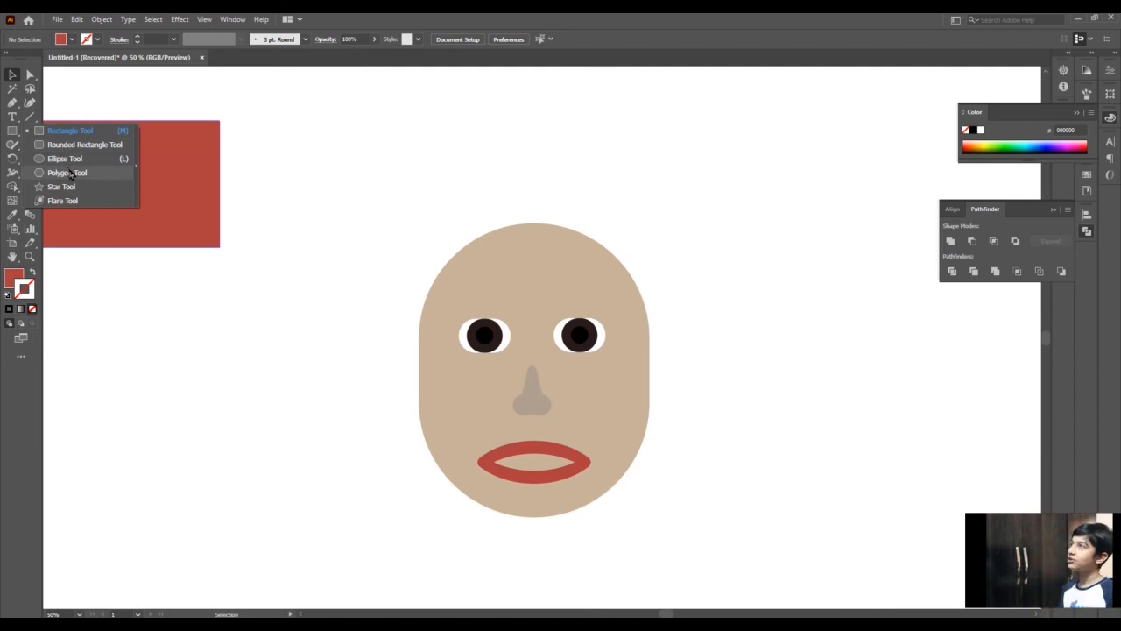
click(260, 187)
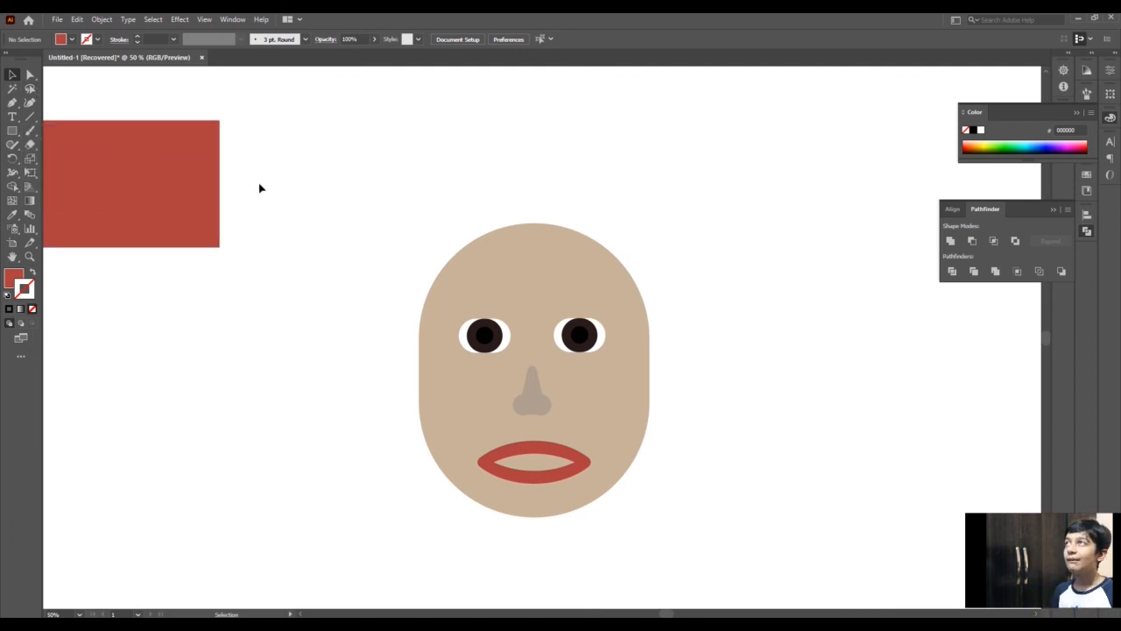